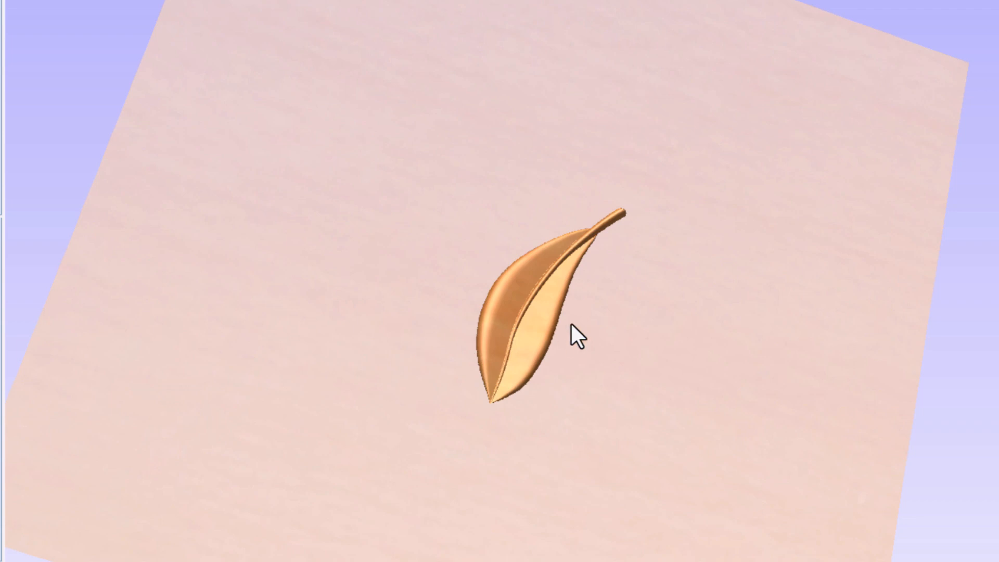
Examine the leaf's two outline curves, their meeting point at the lower tip, and the pair of midrib curves.
scroll(572, 324, "up", 2)
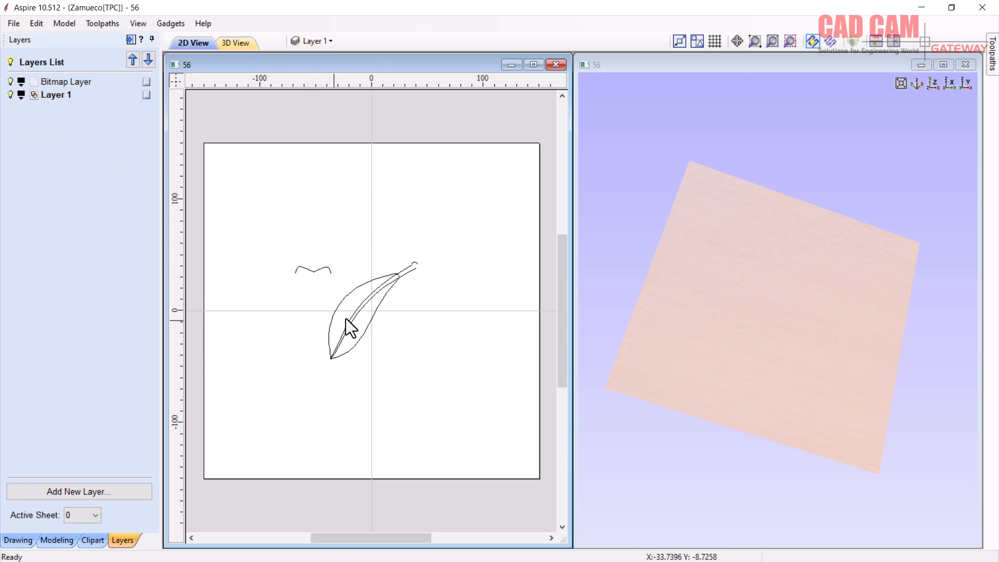
scroll(347, 314, "up", 4)
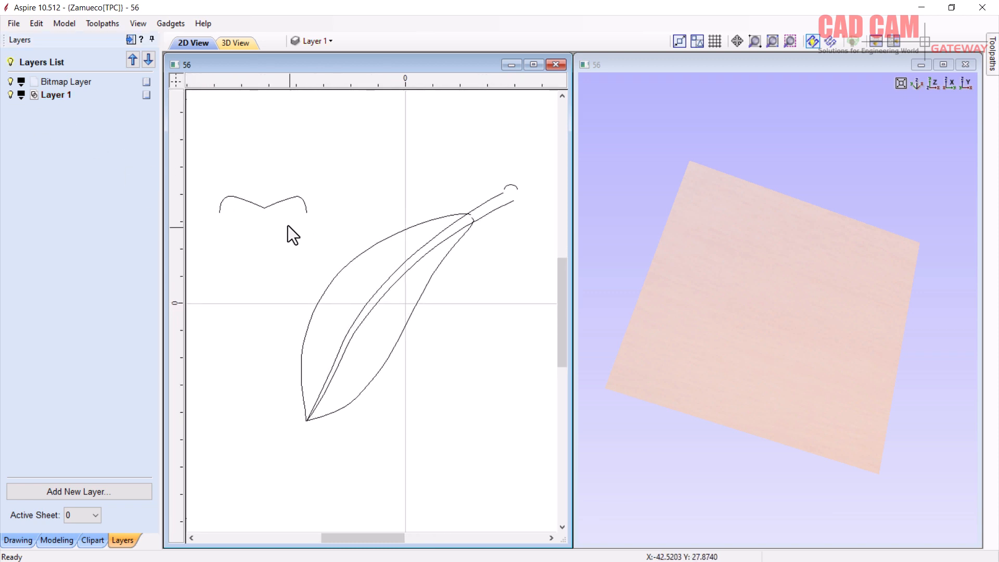
left_click(328, 285)
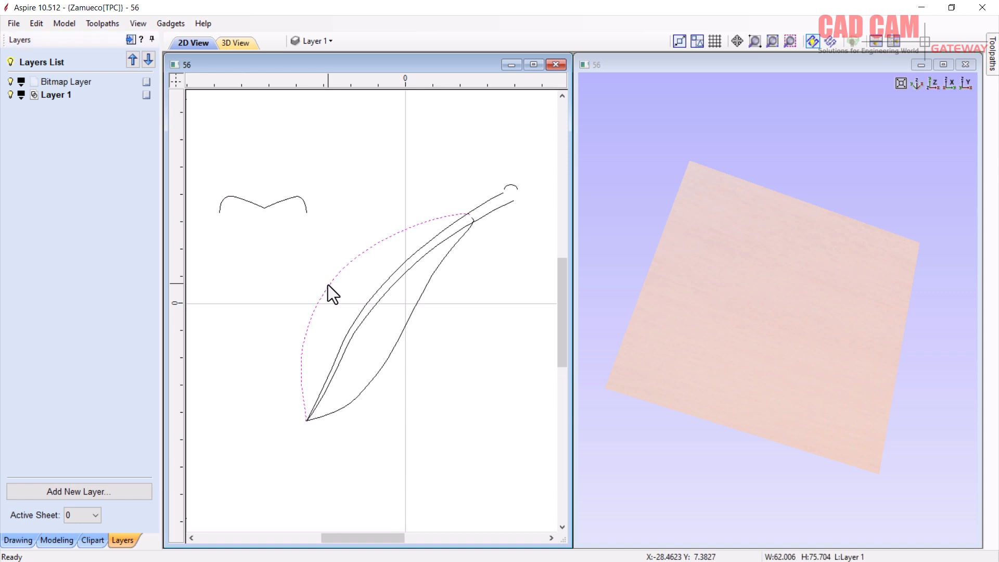
left_click(389, 360)
scroll(474, 214, "up", 6)
scroll(463, 237, "down", 6)
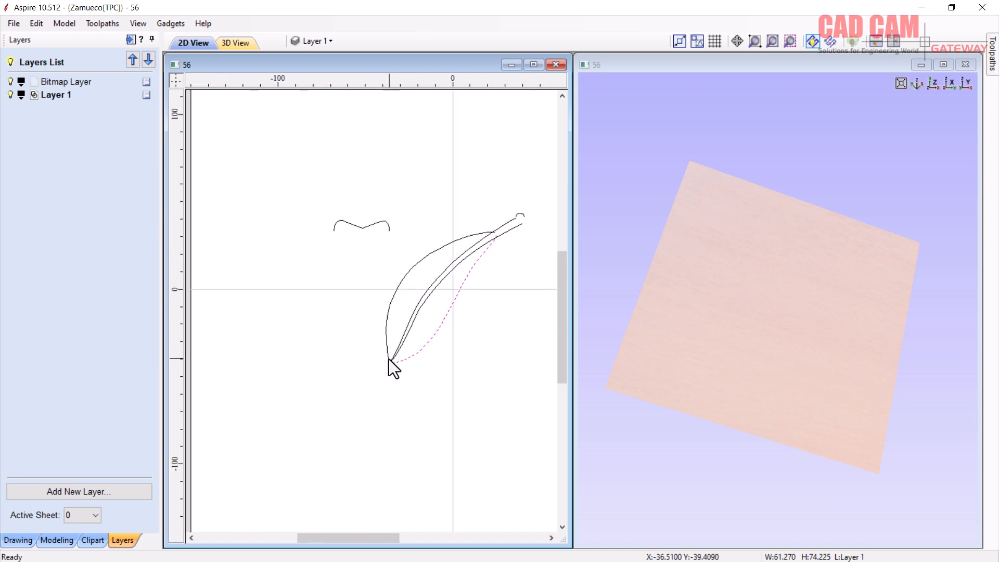
scroll(393, 361, "up", 10)
scroll(332, 382, "down", 8)
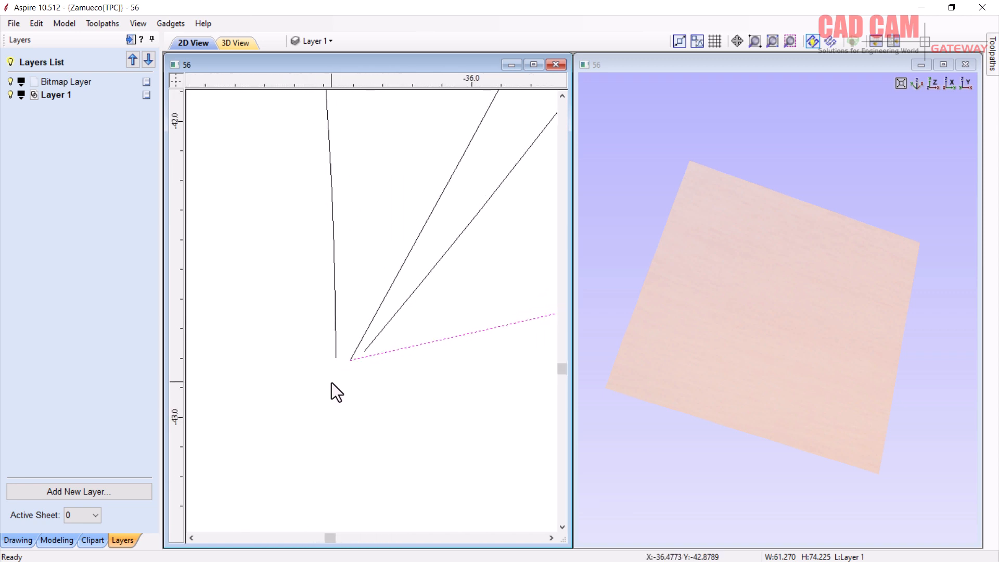
scroll(329, 385, "down", 5)
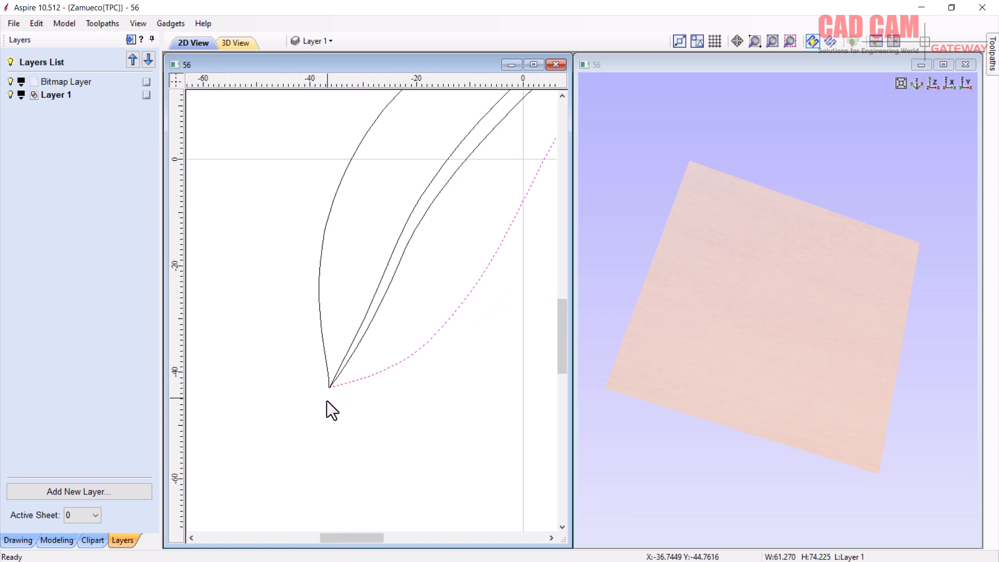
scroll(333, 388, "up", 2)
left_click(387, 278)
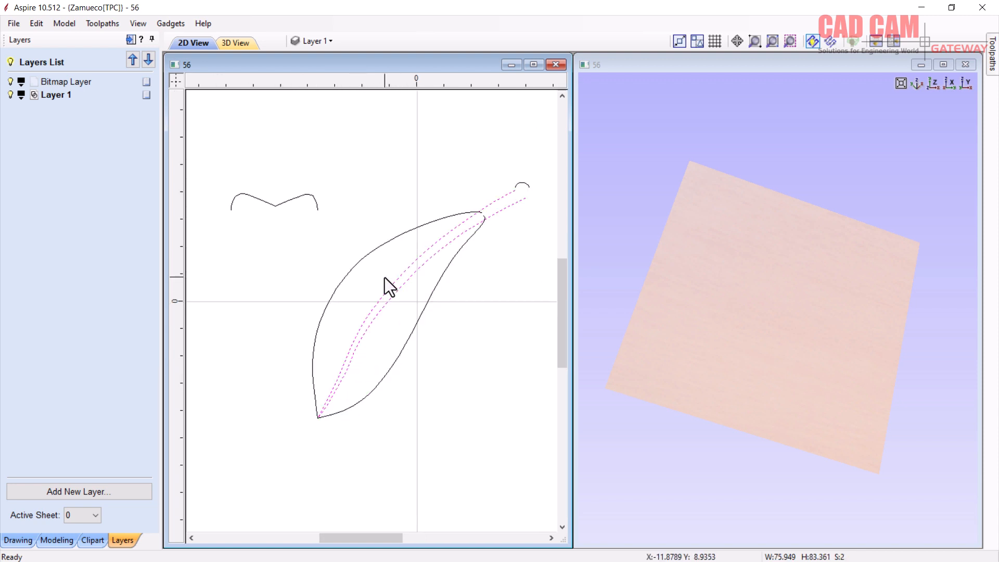
Move the small arc profile from the stem end to beside the wide double-humped profile.
left_click(522, 184)
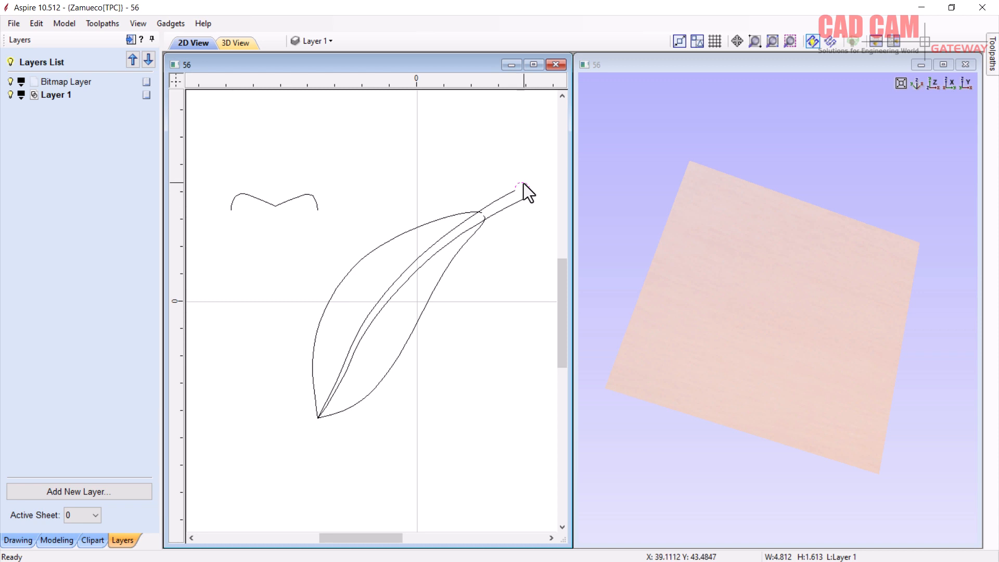
left_click_drag(522, 184, 348, 201)
left_click(309, 229)
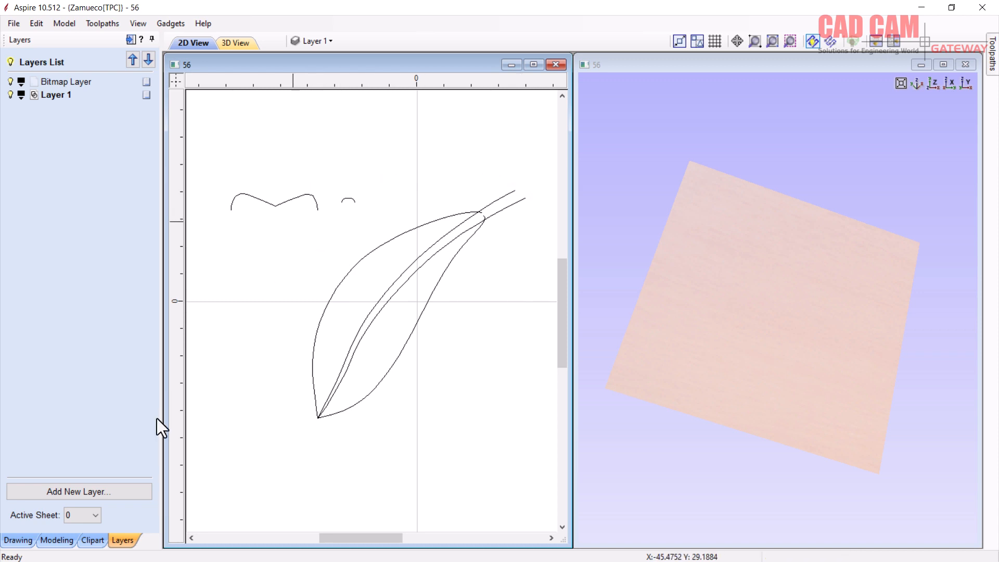
Insert a new modeling level and hide Level 1 with its existing components.
left_click(55, 539)
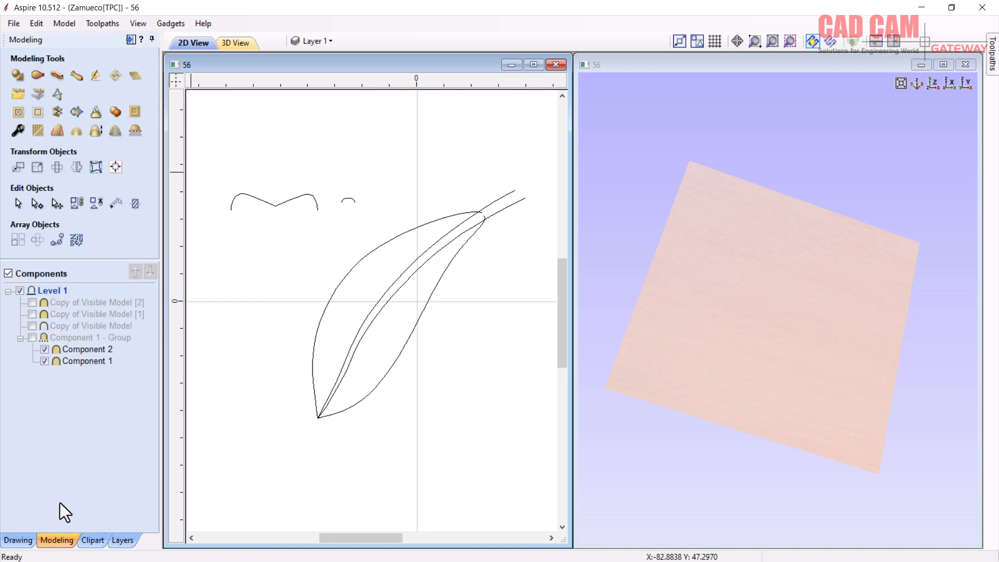
right_click(48, 291)
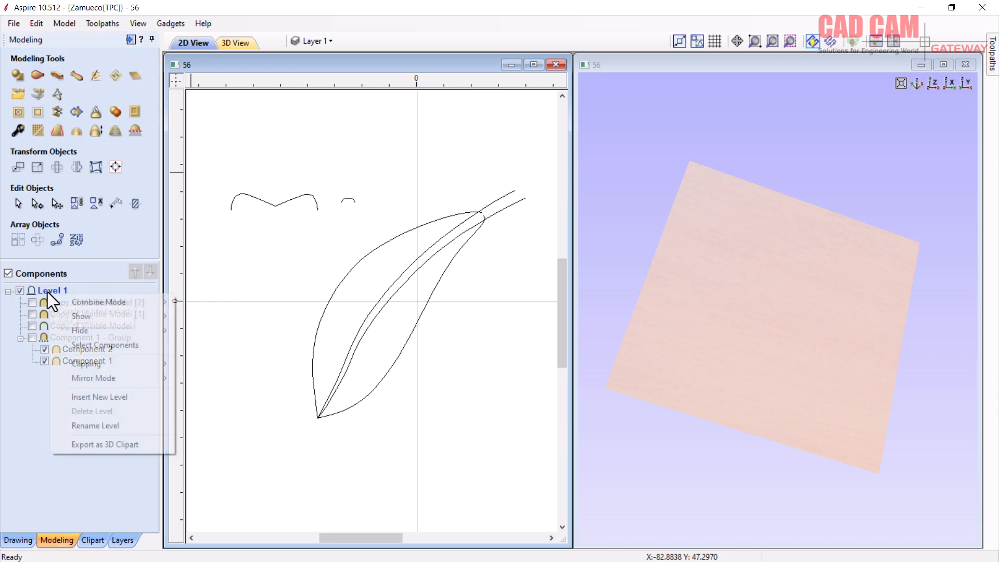
left_click(104, 398)
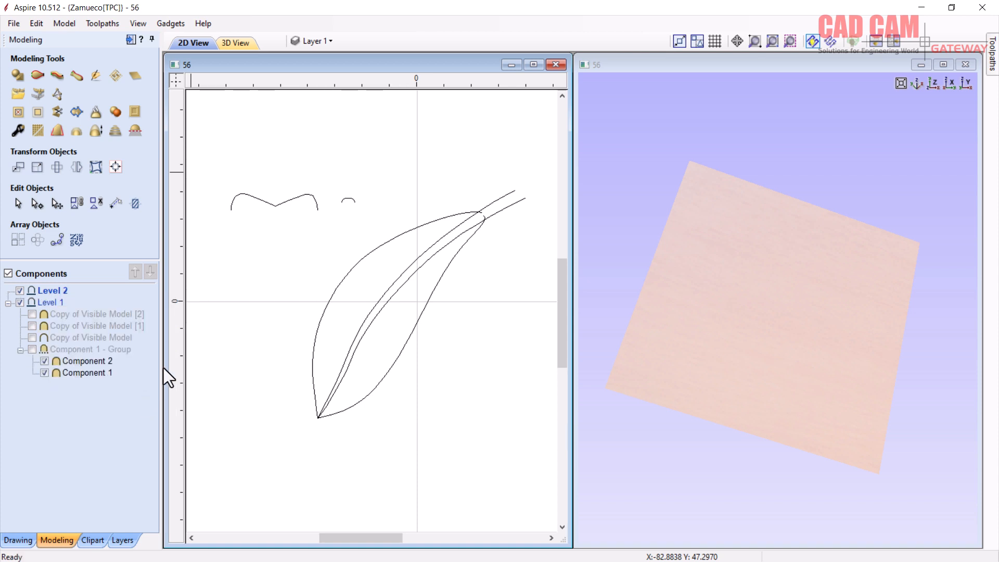
left_click(20, 303)
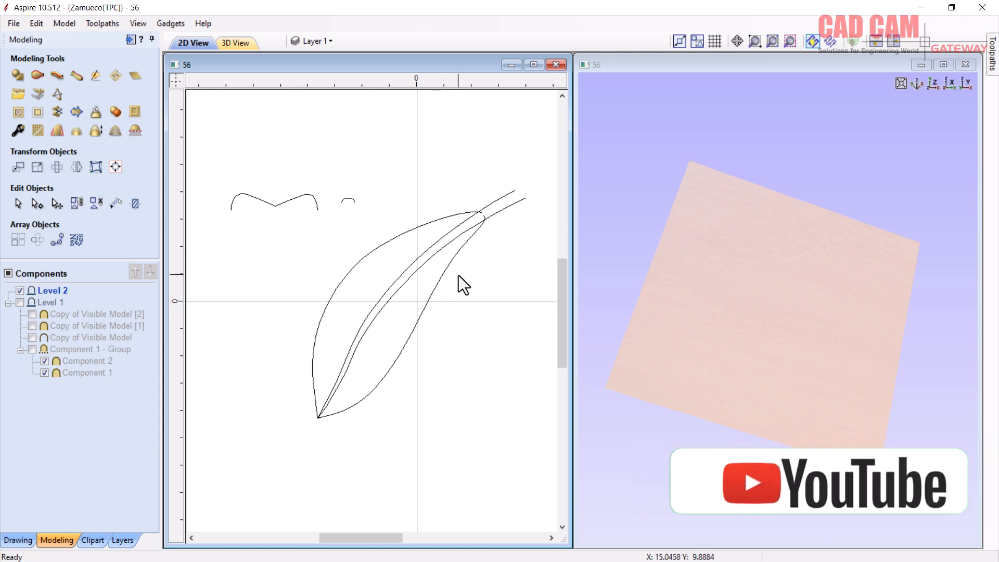
Start a Two Rail Sweep with the leaf's two outer outline curves as the drive rails.
scroll(445, 263, "up", 1)
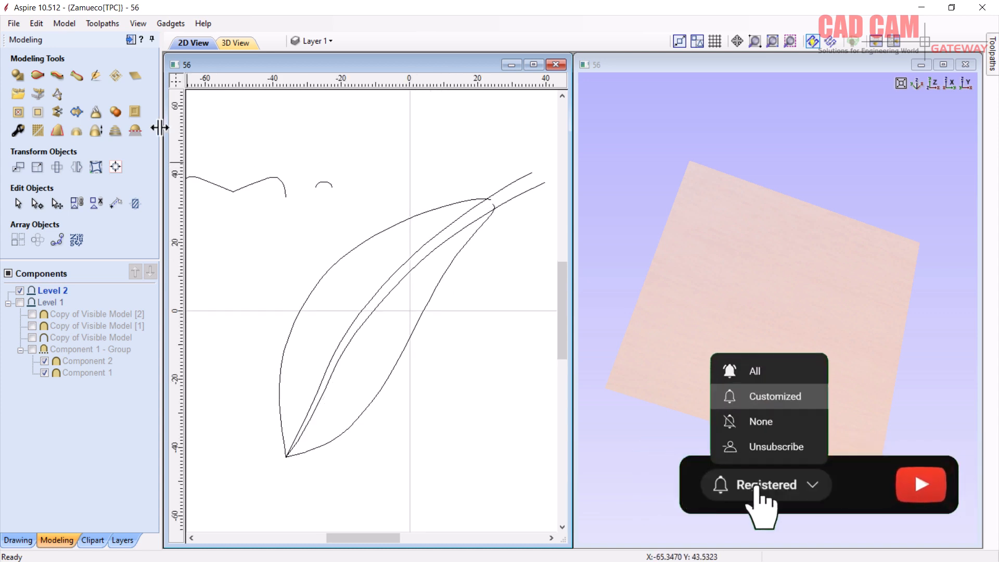
left_click(57, 75)
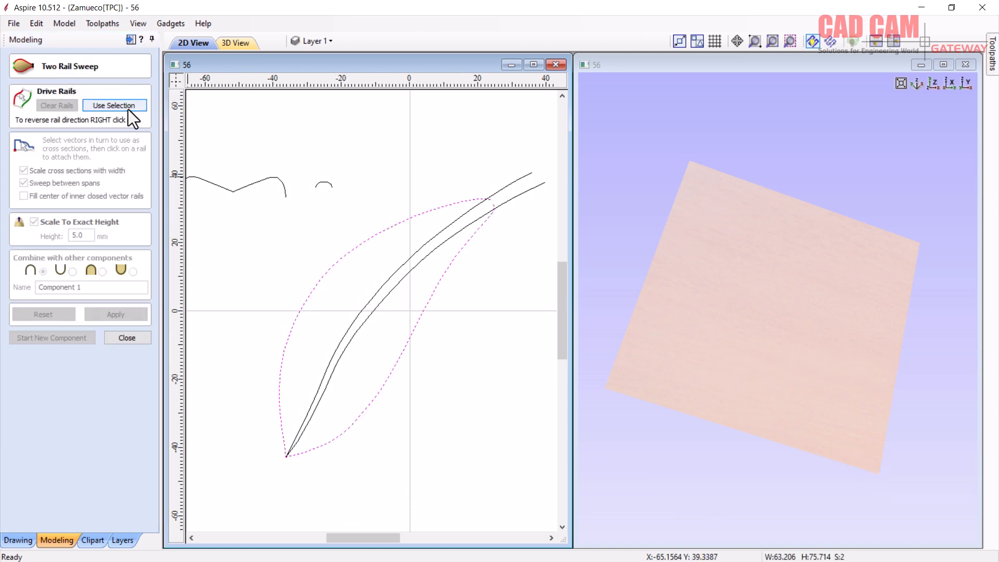
left_click(113, 105)
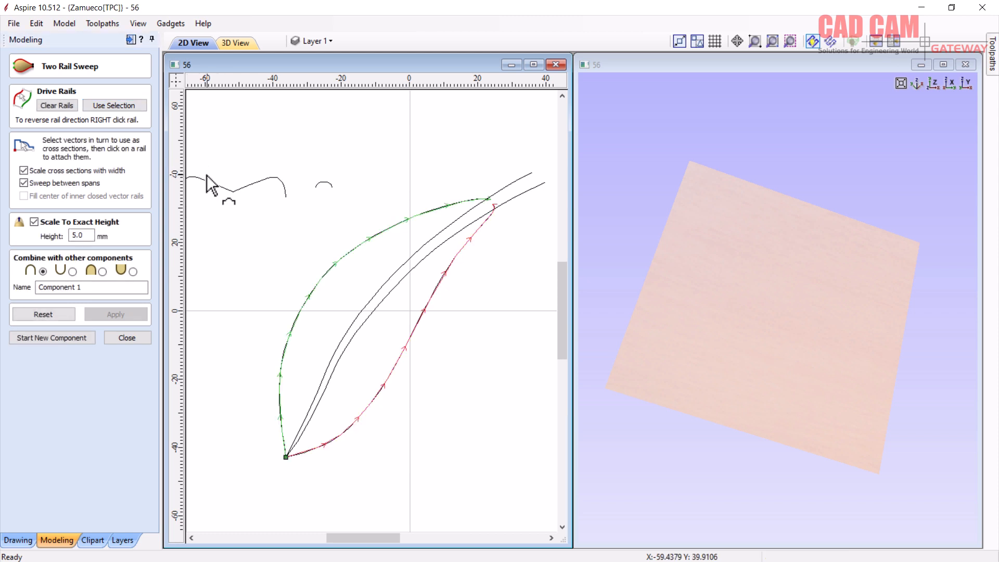
Attach the wide double-humped profile as the sweep's cross section at the rail ends near the stem.
scroll(478, 202, "up", 3)
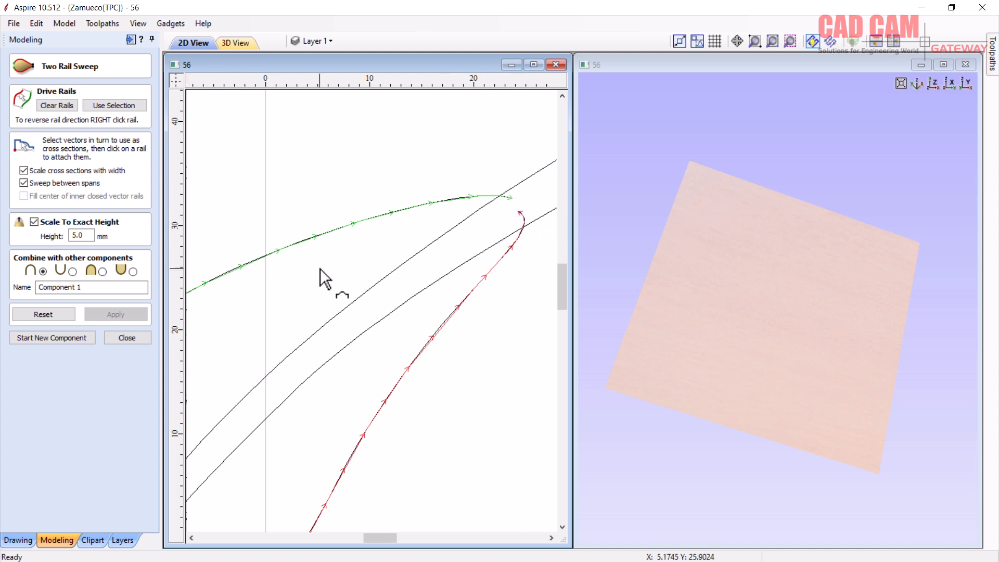
scroll(345, 269, "down", 5)
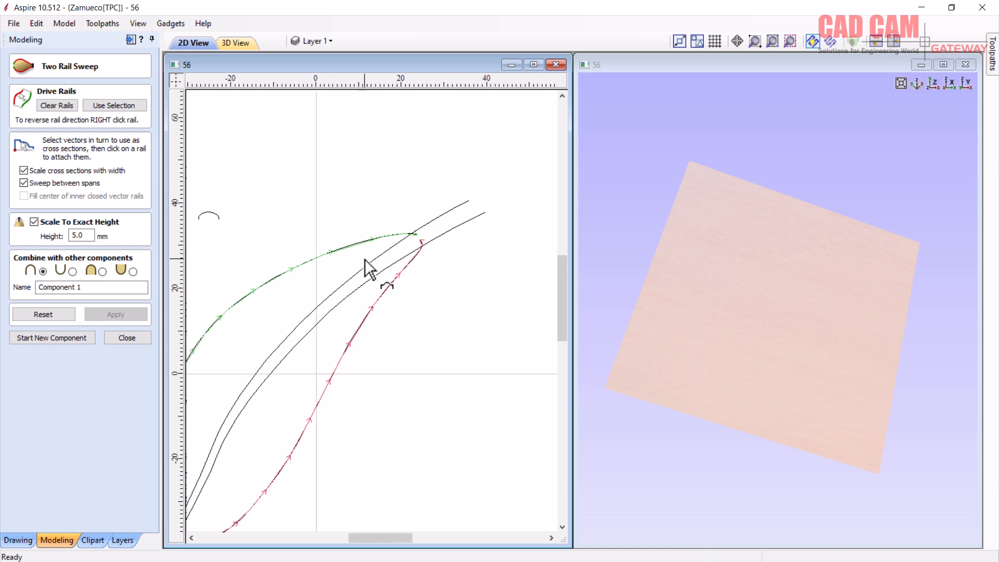
scroll(250, 258, "up", 1)
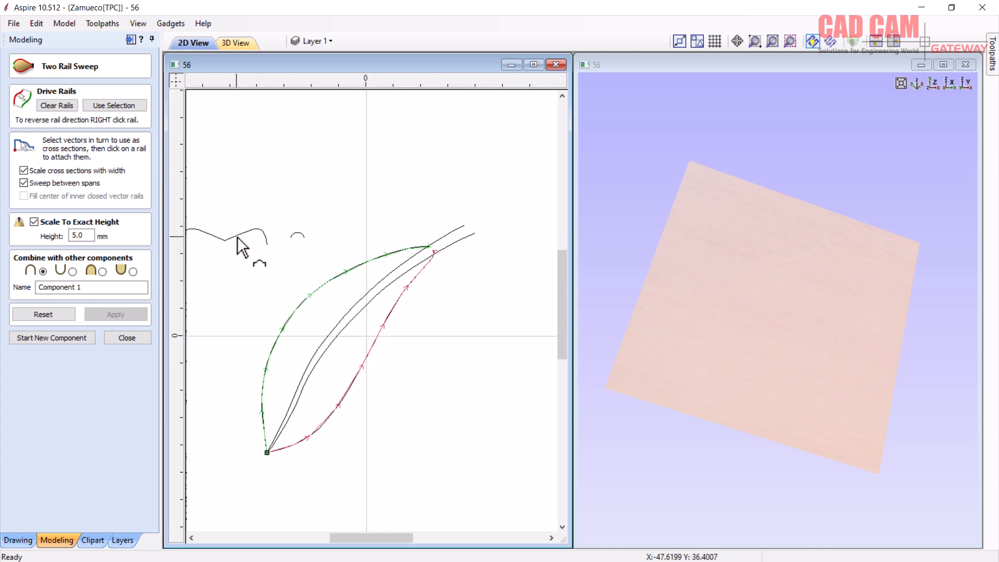
left_click(241, 237)
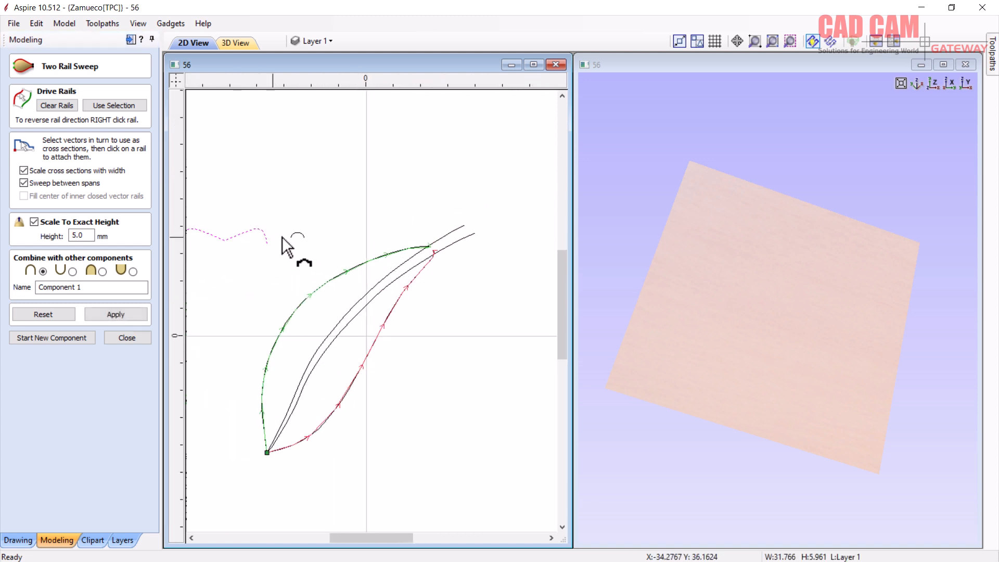
scroll(435, 256, "up", 3)
left_click(443, 250)
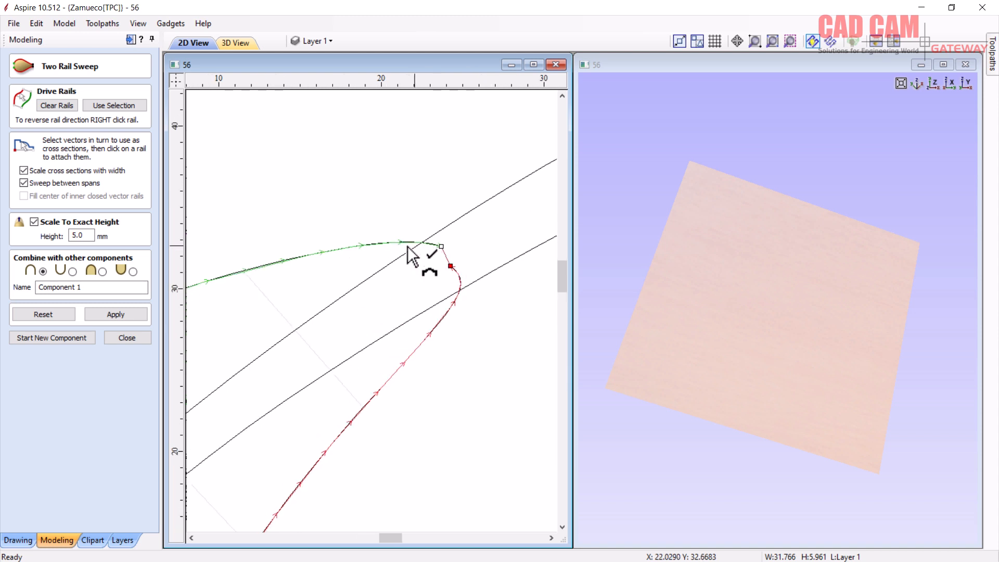
Apply the two rail sweep with an exact height of 5 mm to generate the leaf body.
scroll(404, 214, "down", 5)
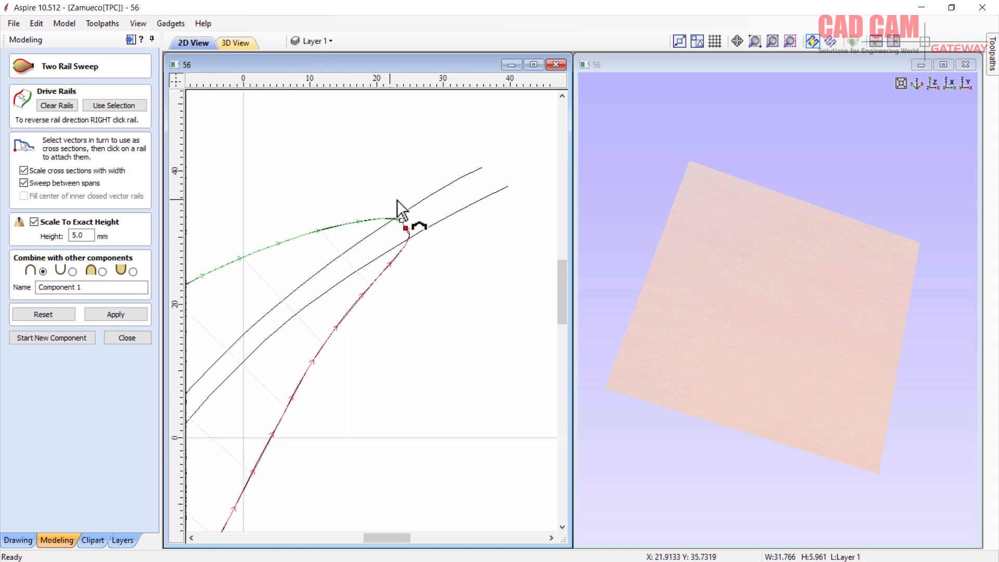
scroll(354, 268, "up", 3)
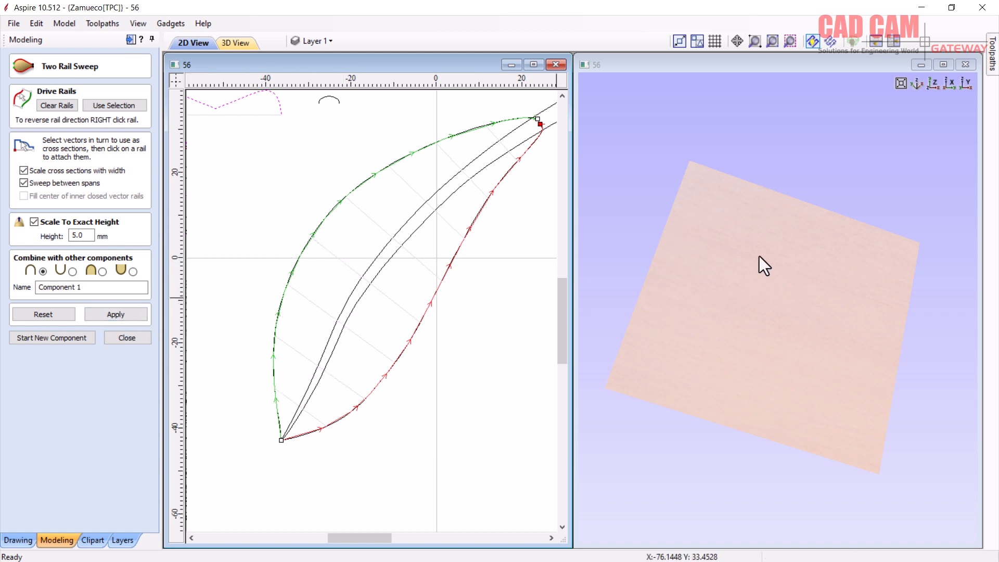
scroll(804, 286, "up", 3)
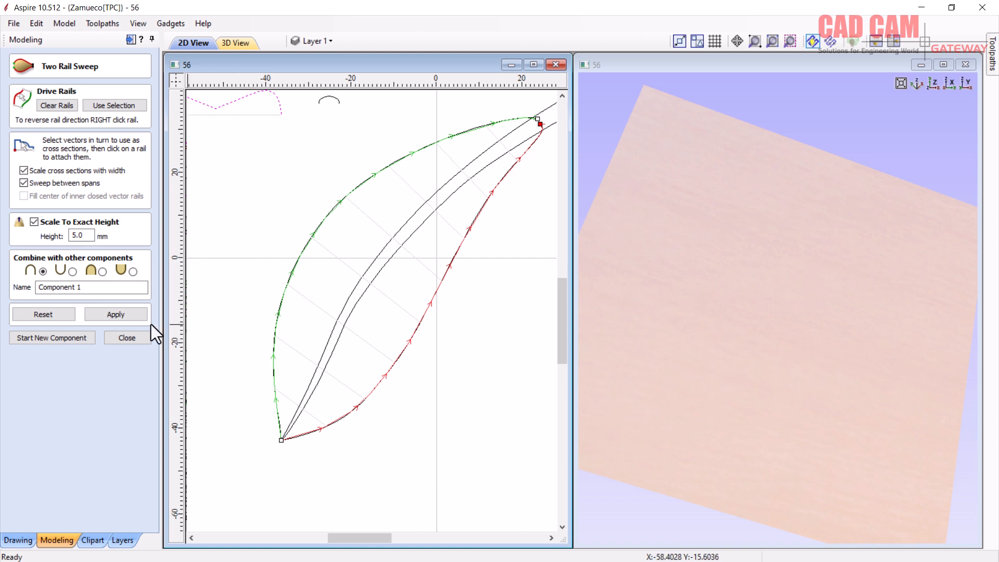
left_click(117, 314)
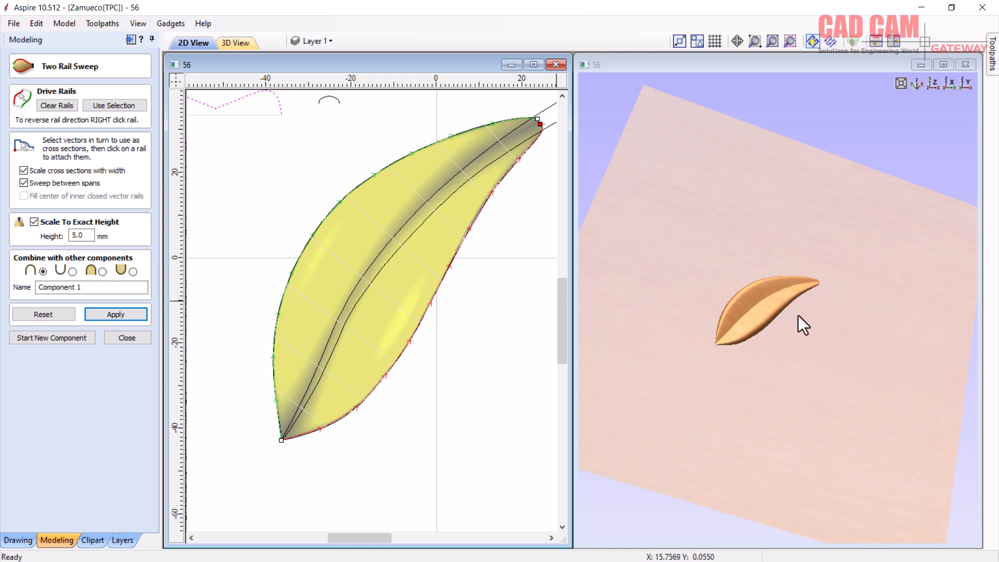
scroll(788, 315, "up", 5)
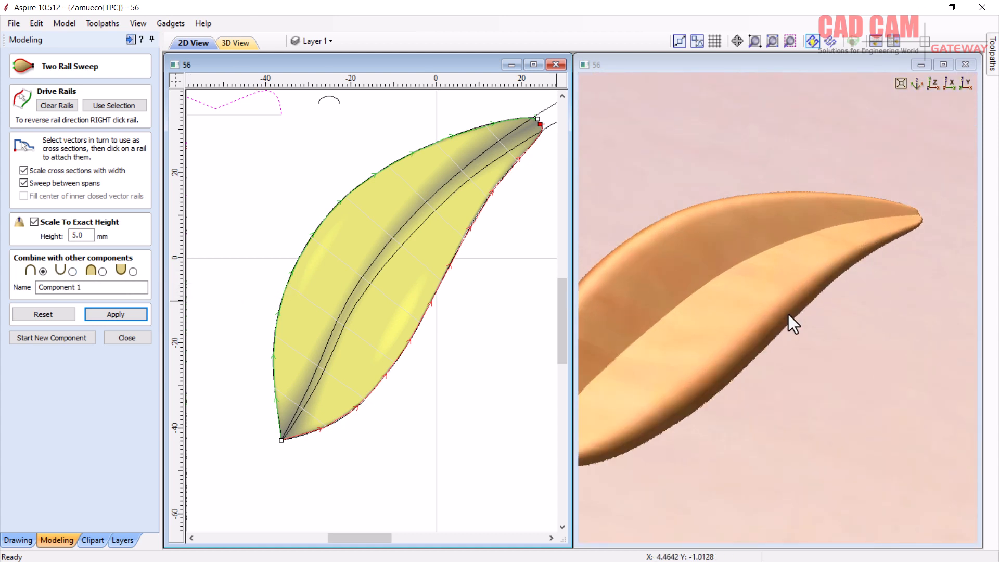
scroll(816, 310, "down", 2)
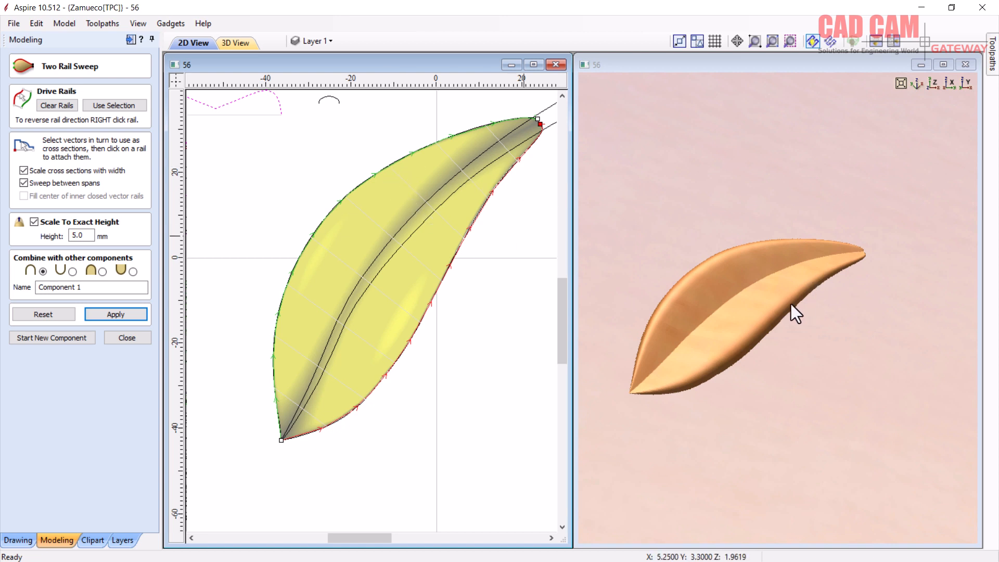
left_click_drag(760, 301, 764, 257)
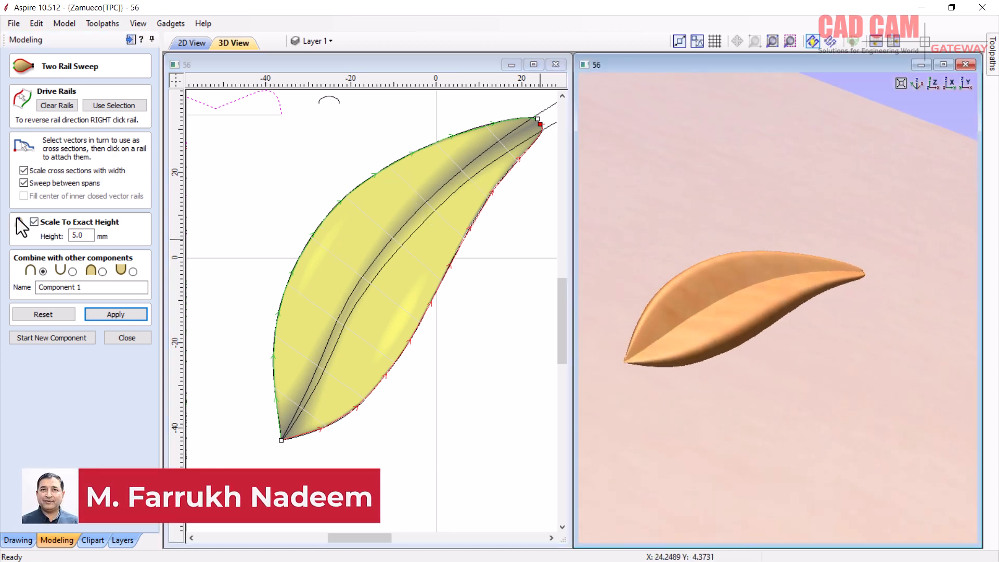
Try the leaf sweep at an exact height of 6 mm and at 3 mm.
left_click_drag(87, 235, 63, 240)
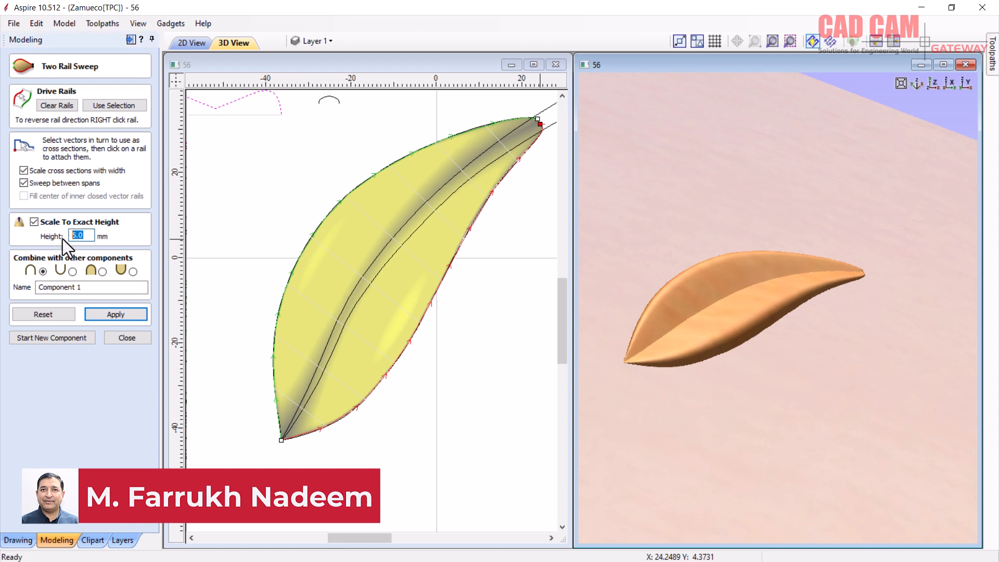
type("6")
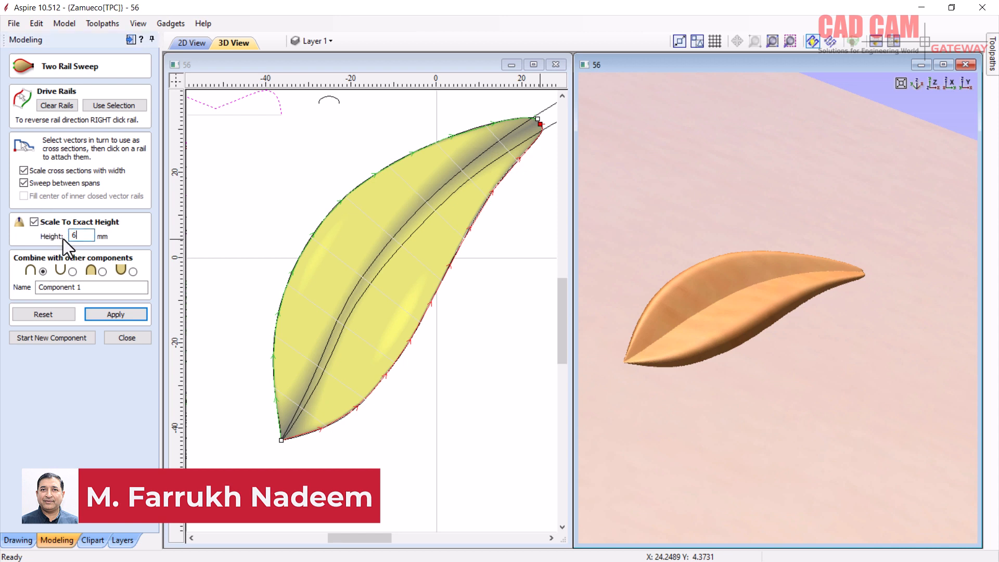
left_click(123, 313)
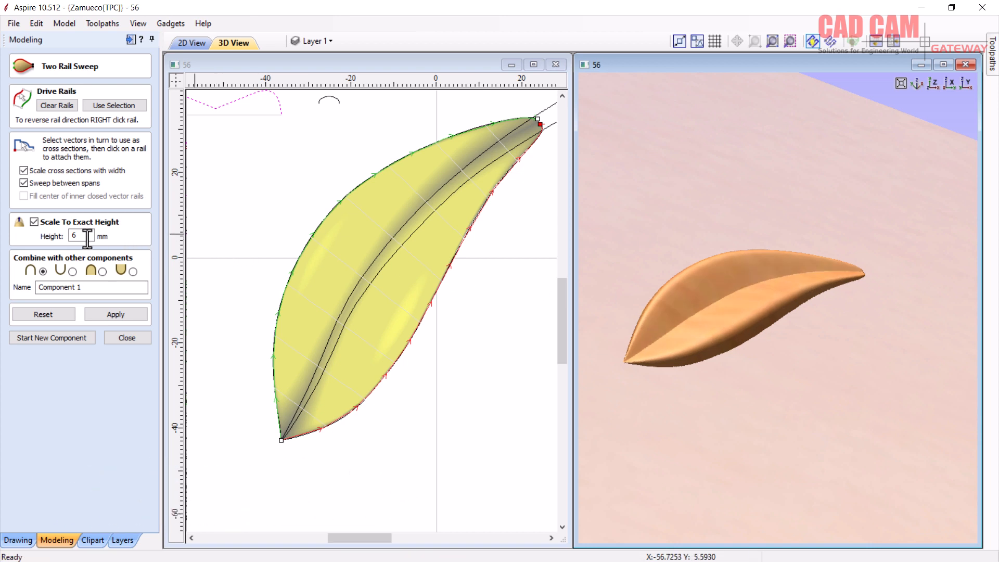
left_click_drag(86, 236, 61, 240)
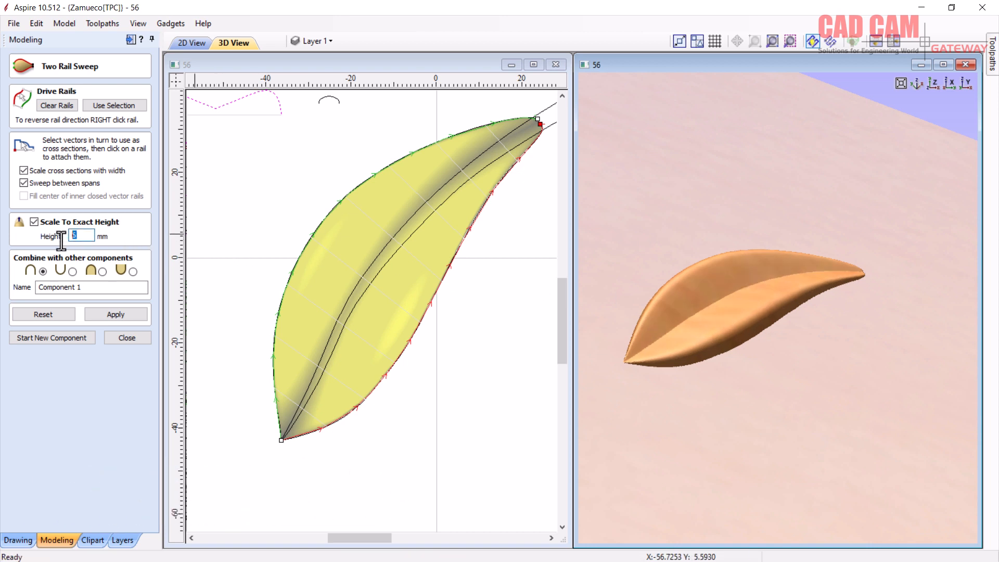
left_click(102, 311)
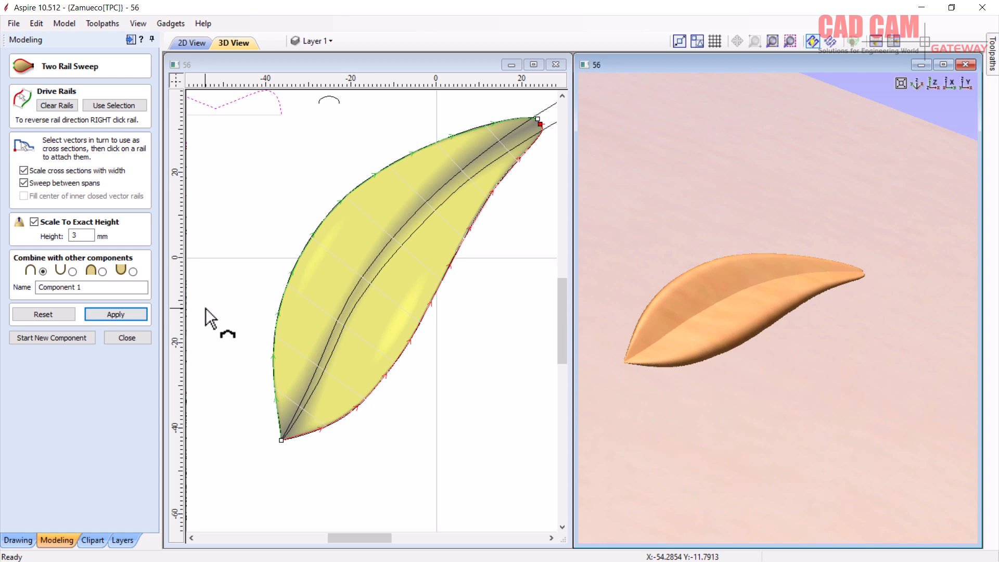
Set the leaf sweep's exact height to 5 mm and apply it.
double_click(72, 236)
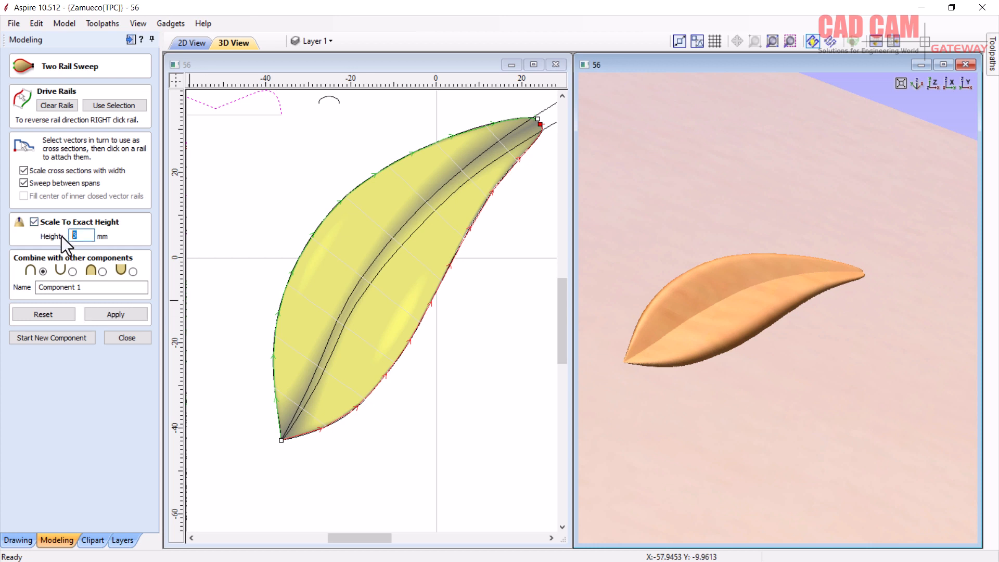
left_click(114, 313)
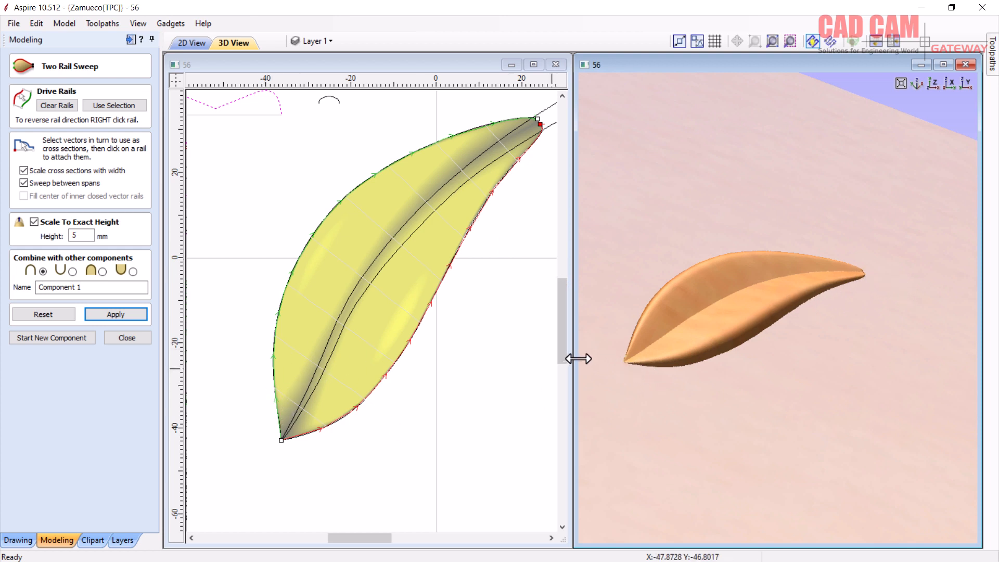
Try the leaf sweep without scaling cross sections with width, and restore that option.
left_click(24, 170)
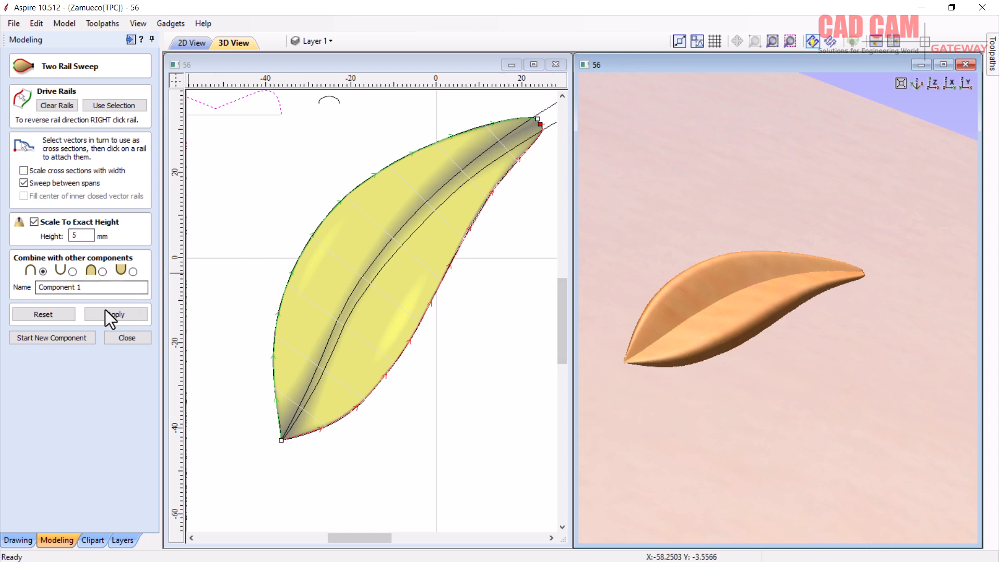
left_click(120, 314)
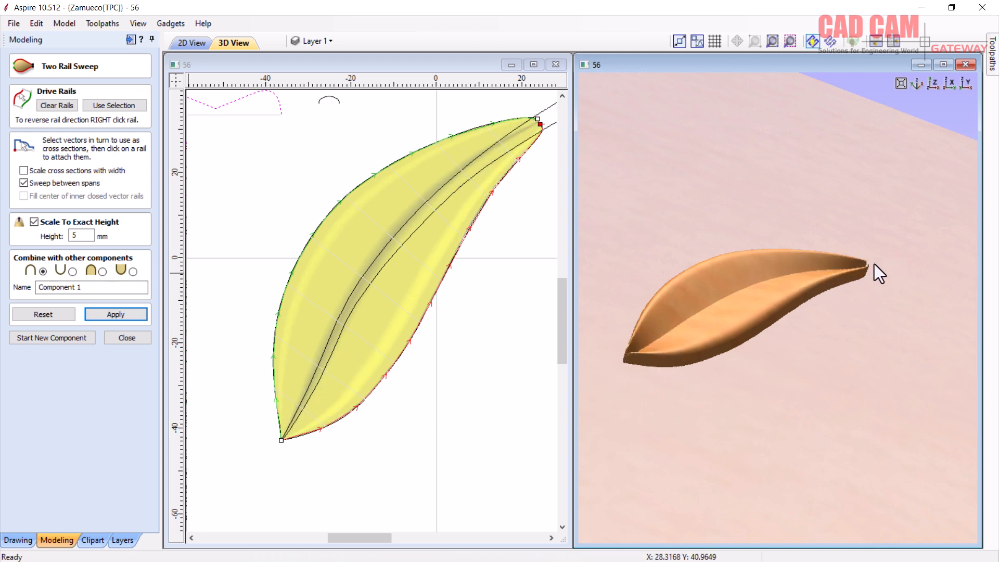
left_click(27, 172)
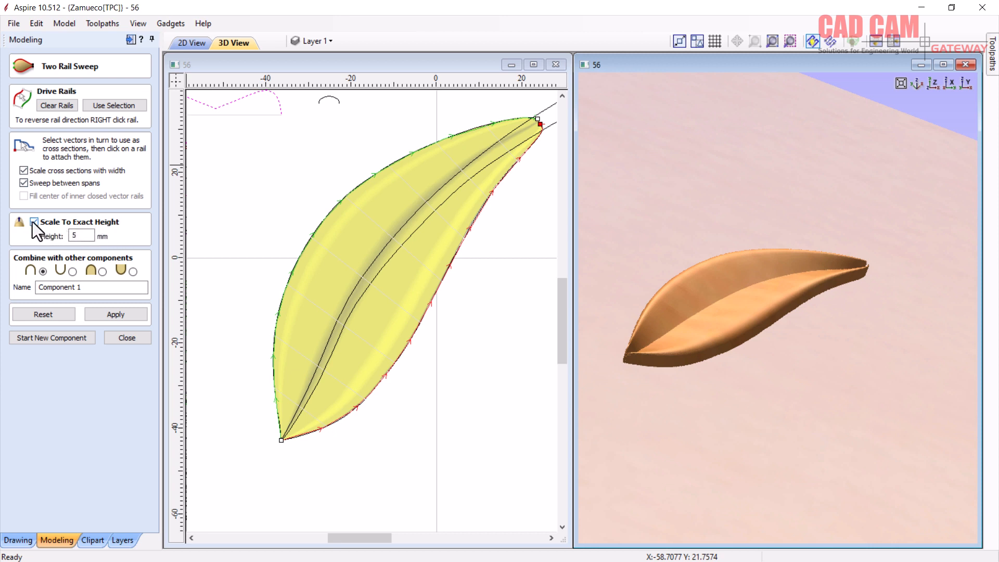
left_click(119, 313)
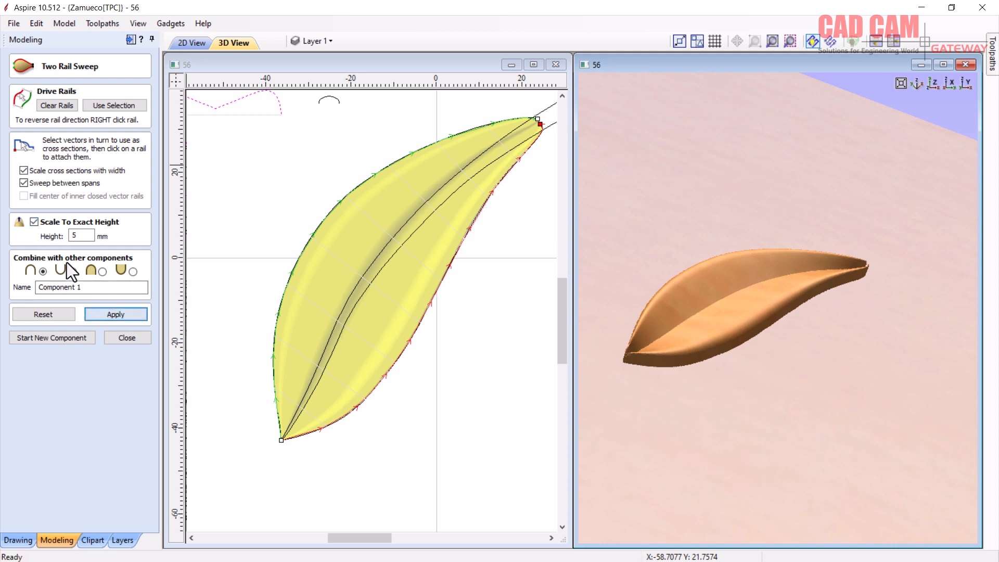
Apply the leaf sweep with exact height scaling turned off, and start a new component.
left_click(35, 222)
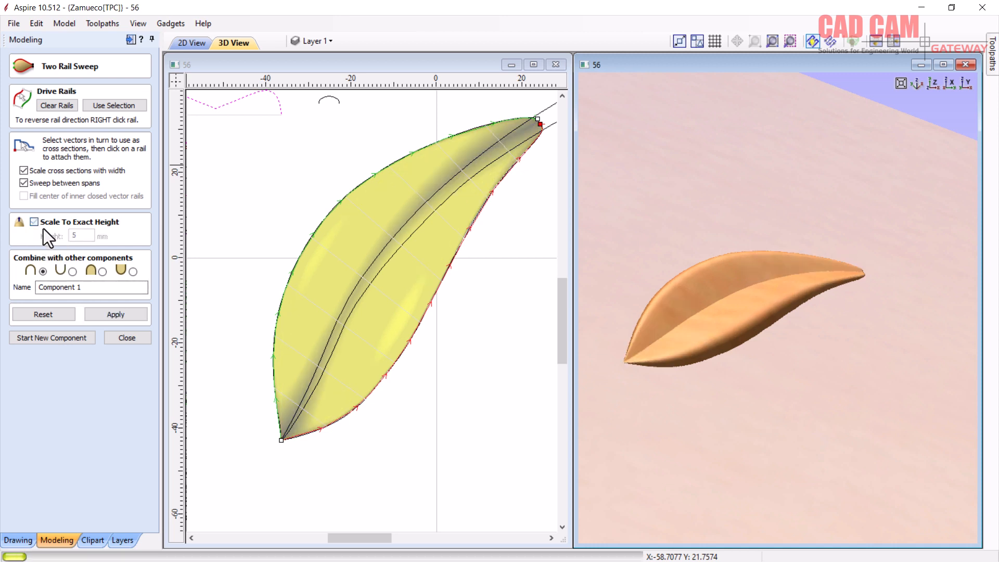
left_click(129, 317)
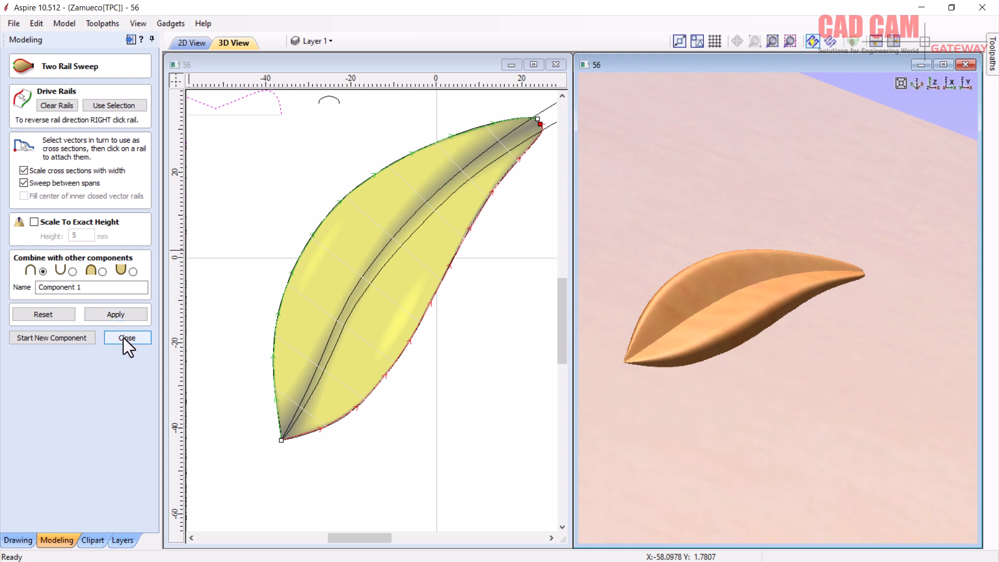
scroll(415, 396, "down", 4)
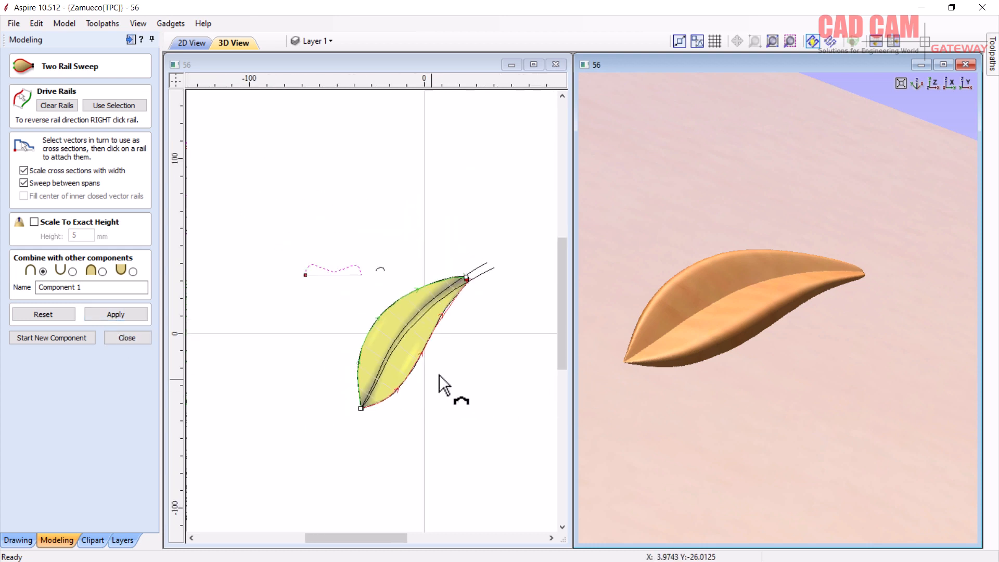
scroll(448, 359, "up", 3)
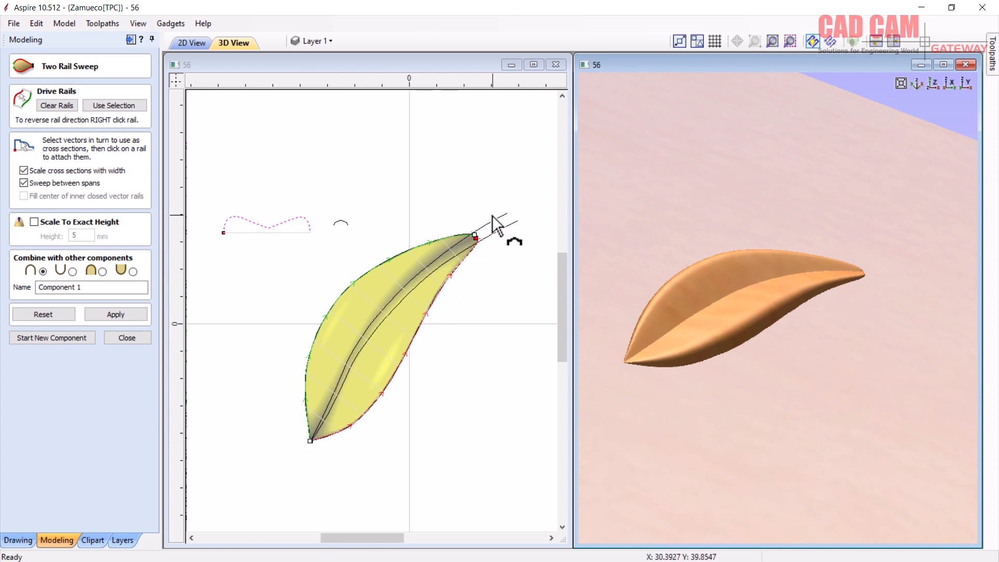
left_click(49, 340)
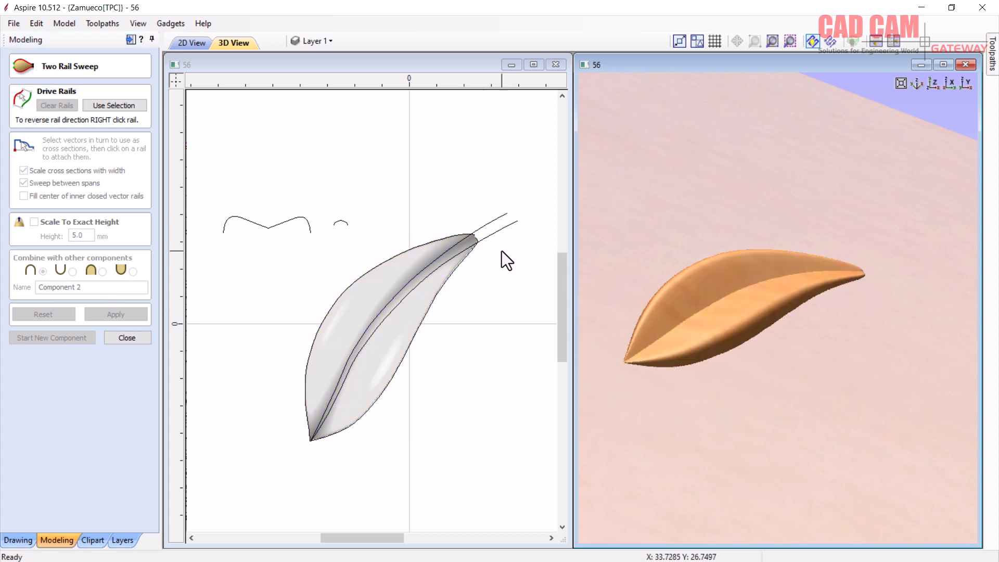
Sweep the small arc profile along the two stem vectors as drive rails, using the Add combine mode.
left_click(516, 229)
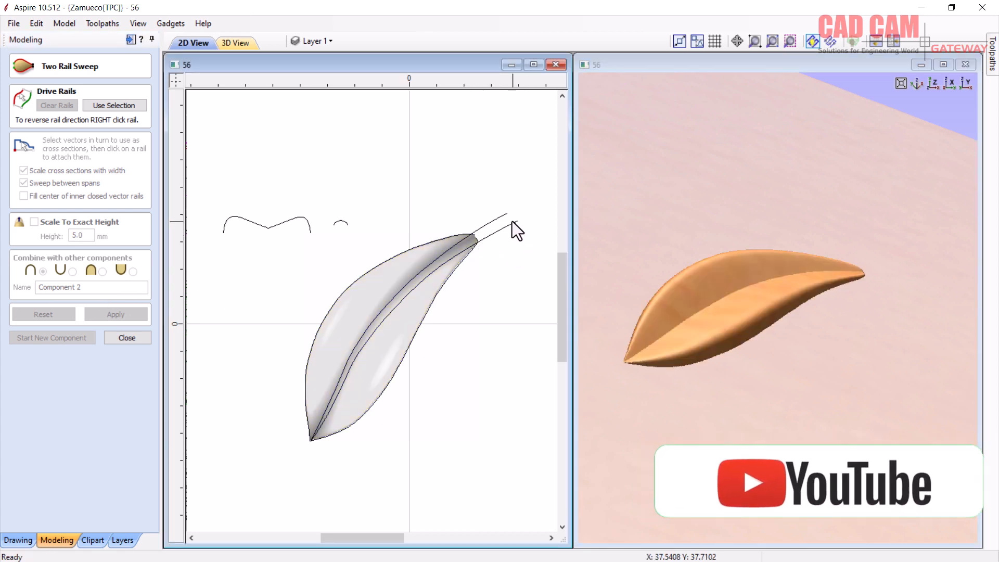
left_click(123, 102)
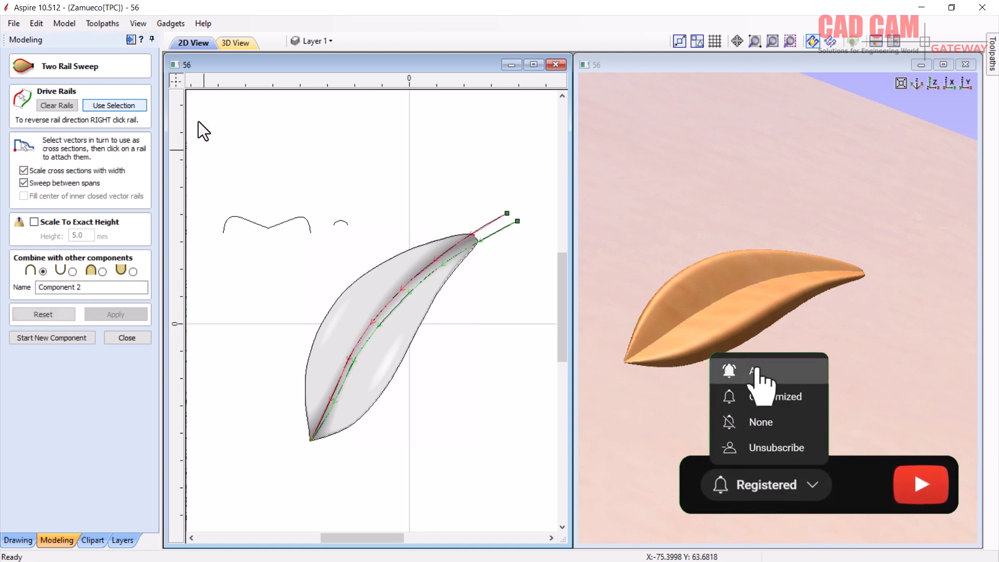
left_click(345, 222)
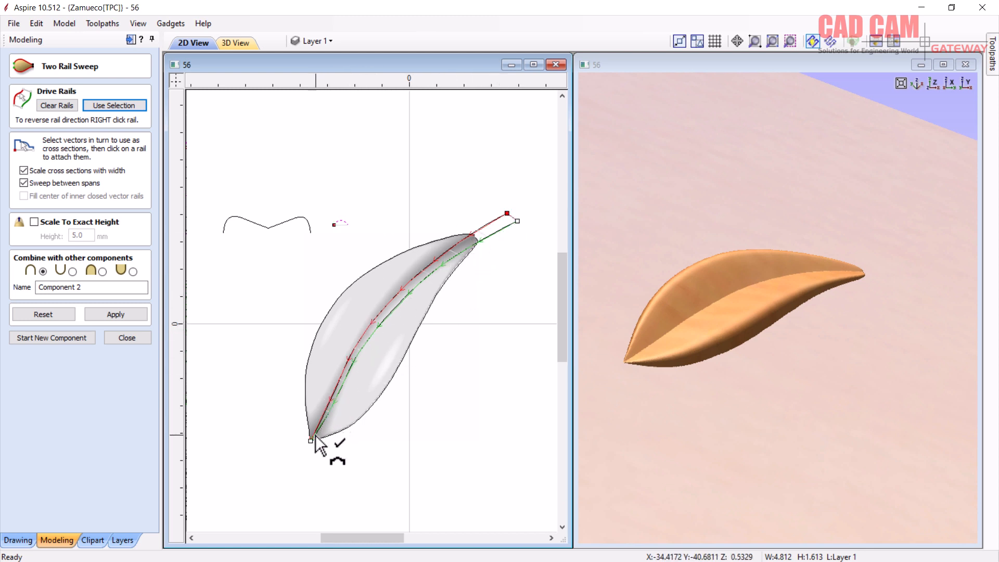
left_click(108, 312)
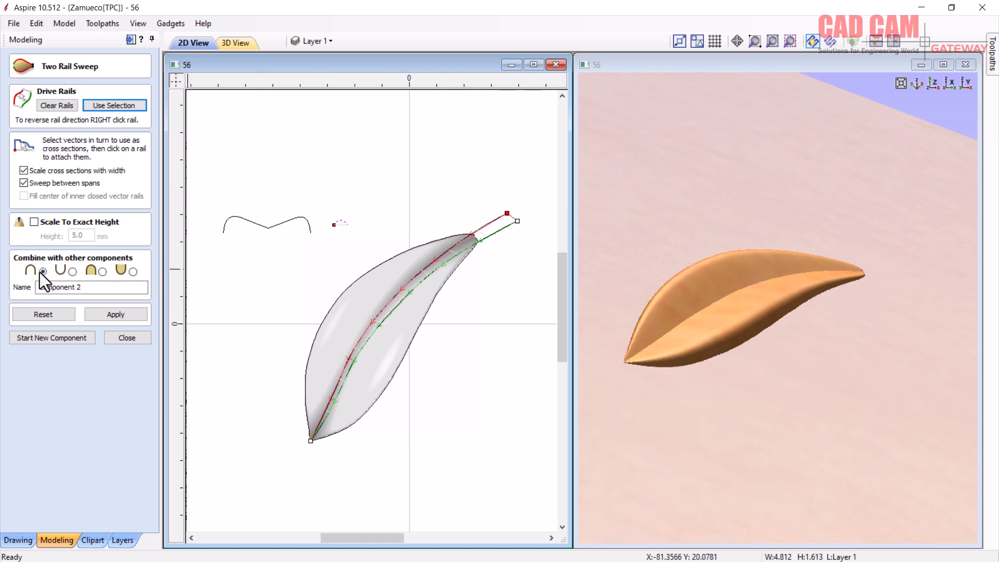
left_click(116, 313)
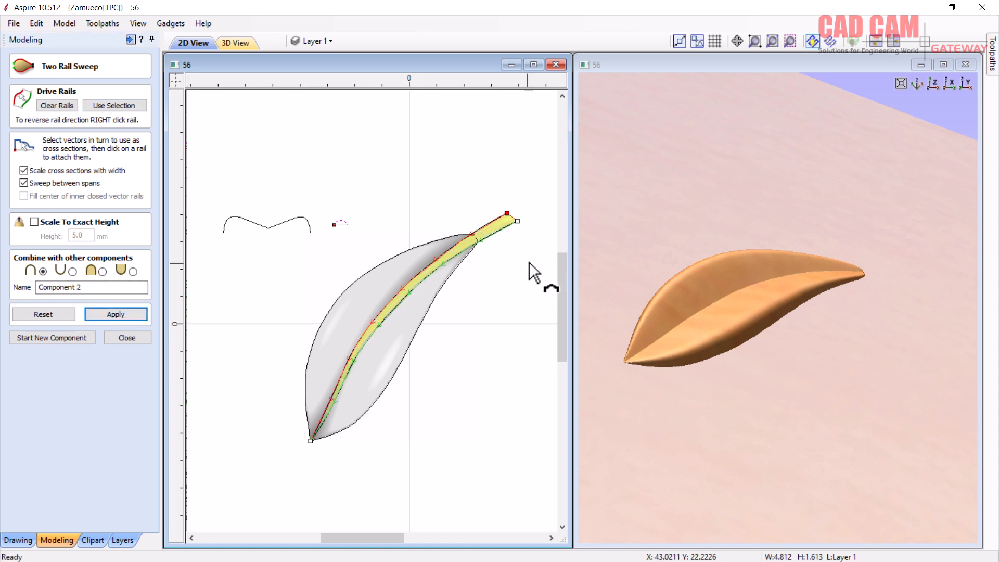
Examine where the stem joins the leaf and try the Merge combine mode on the stem sweep.
scroll(675, 291, "up", 4)
left_click_drag(675, 292, 649, 407)
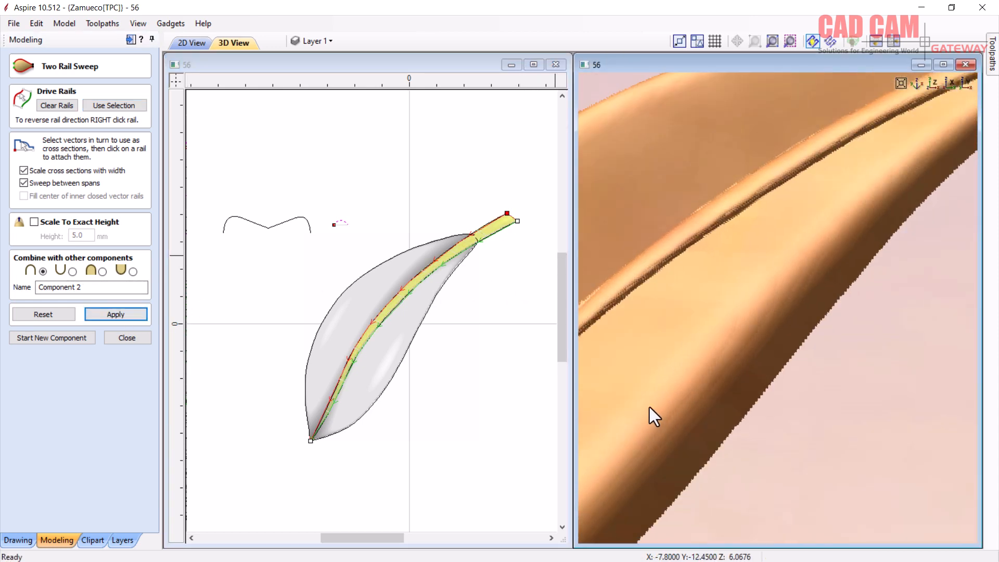
scroll(622, 416, "down", 3)
scroll(944, 157, "up", 2)
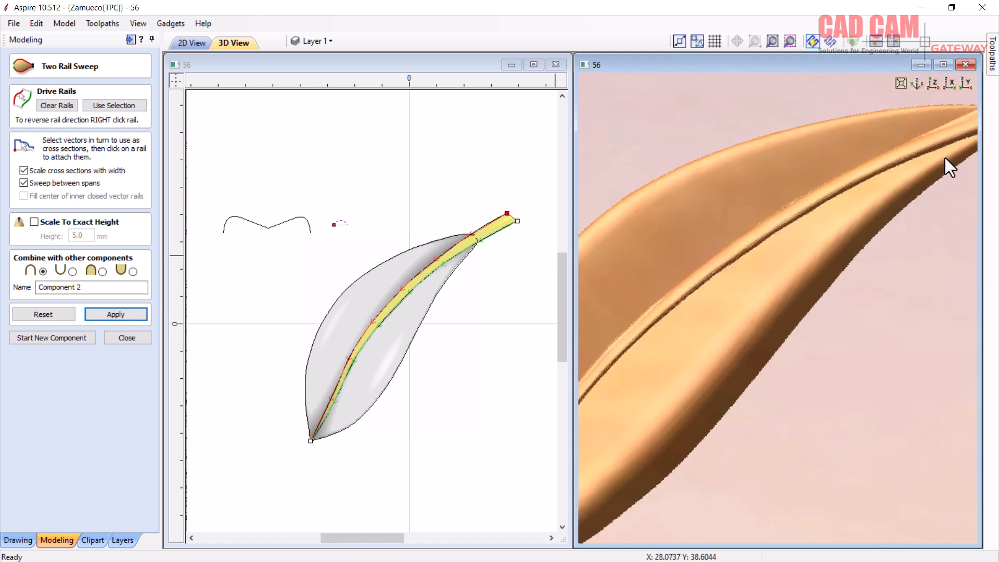
left_click_drag(913, 186, 718, 313)
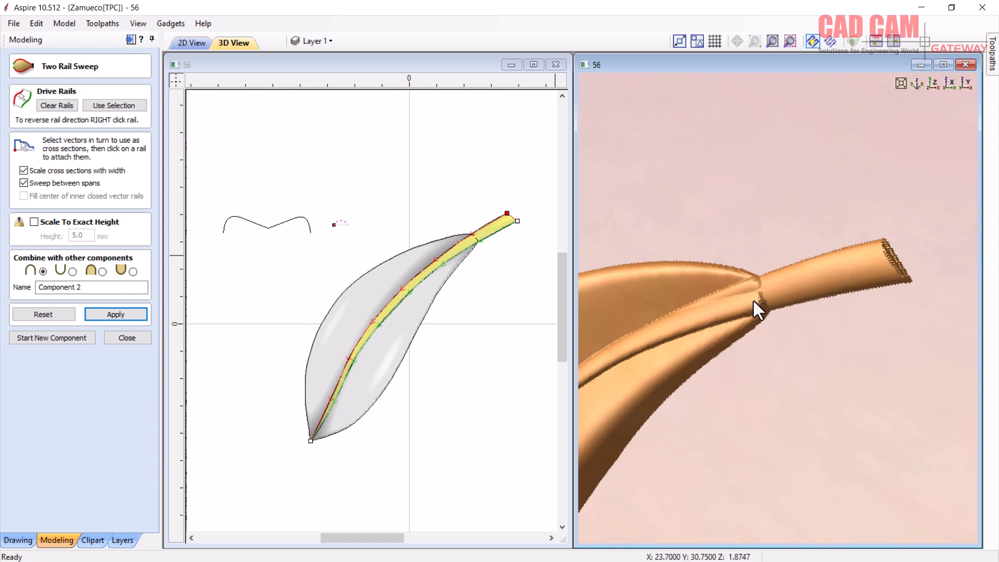
left_click(102, 271)
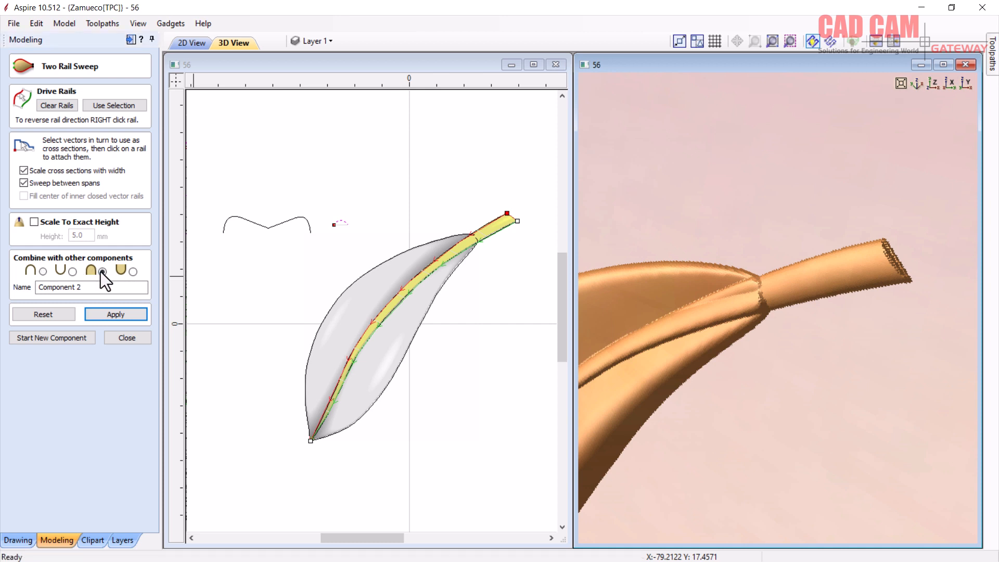
scroll(816, 292, "down", 5)
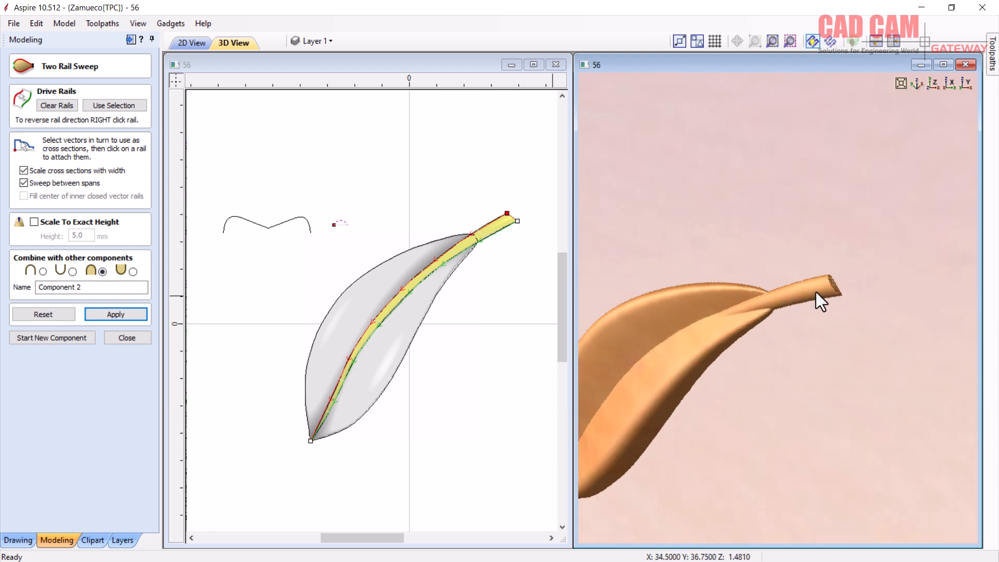
left_click_drag(688, 361, 772, 361)
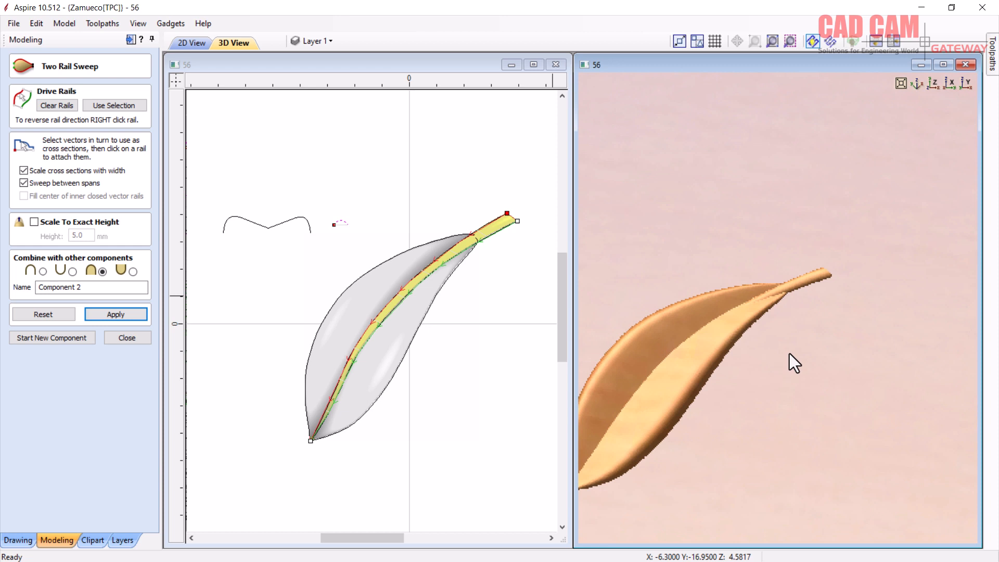
Try the Subtract combine mode on the stem sweep and leave the sweep tool.
left_click(73, 271)
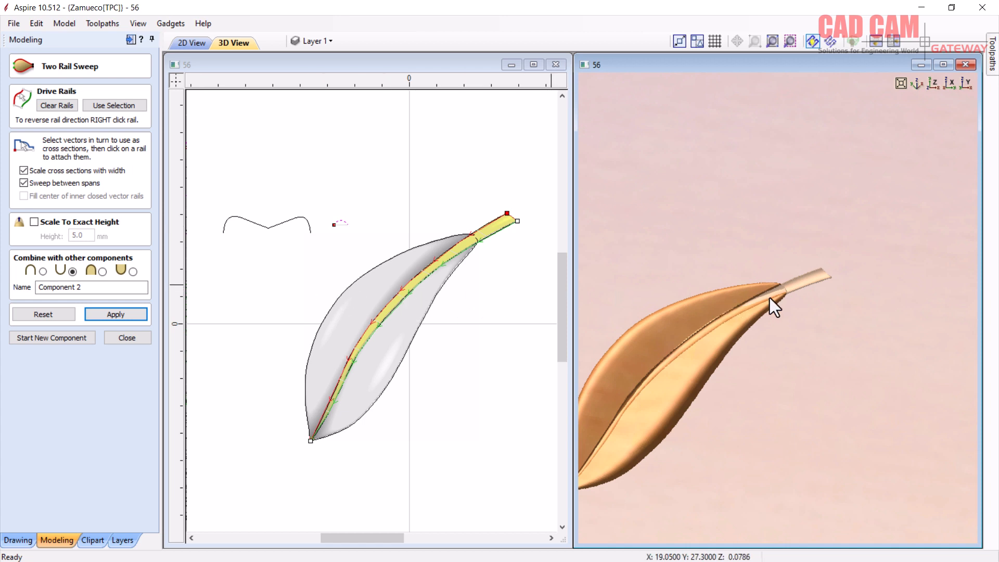
left_click_drag(701, 389, 779, 346)
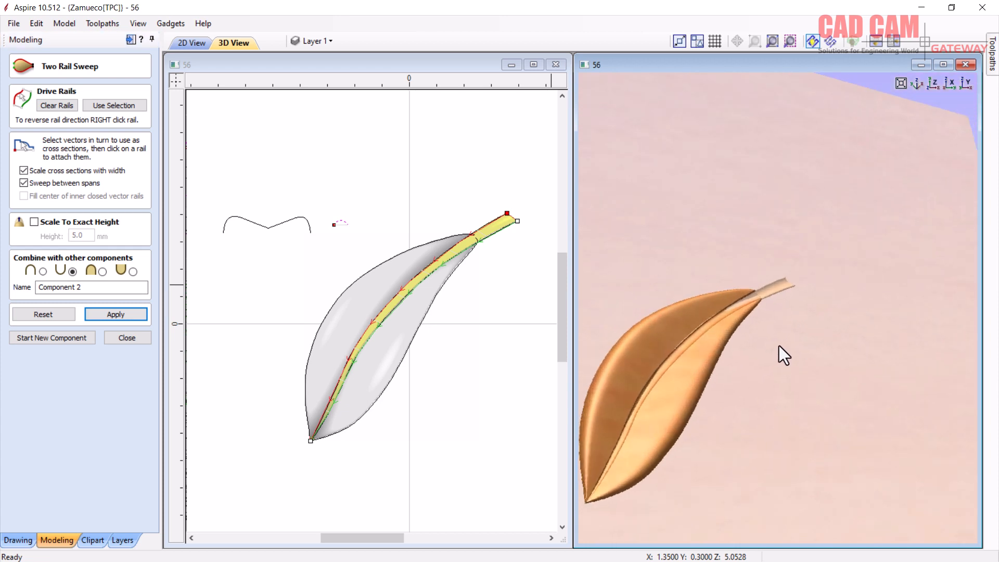
left_click(119, 339)
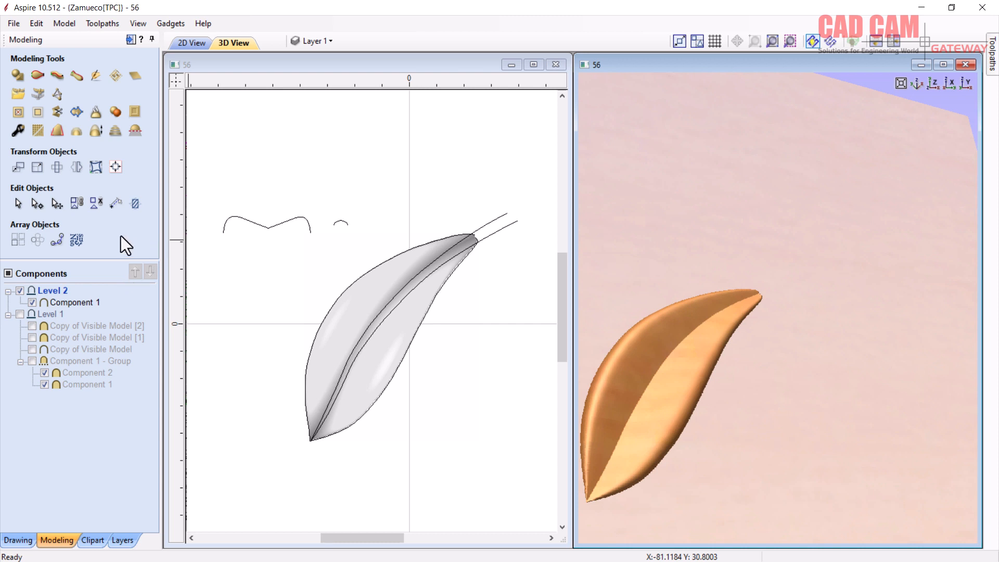
Change the combine mode of the leaf body, Component 1 on Level 2, to Merge in its component properties.
left_click(61, 306)
right_click(61, 304)
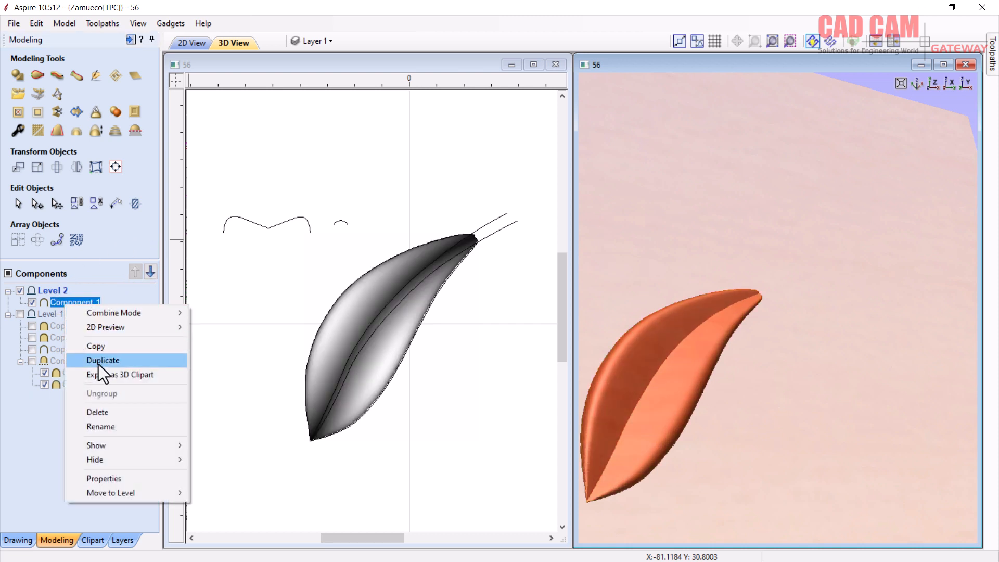
left_click(113, 477)
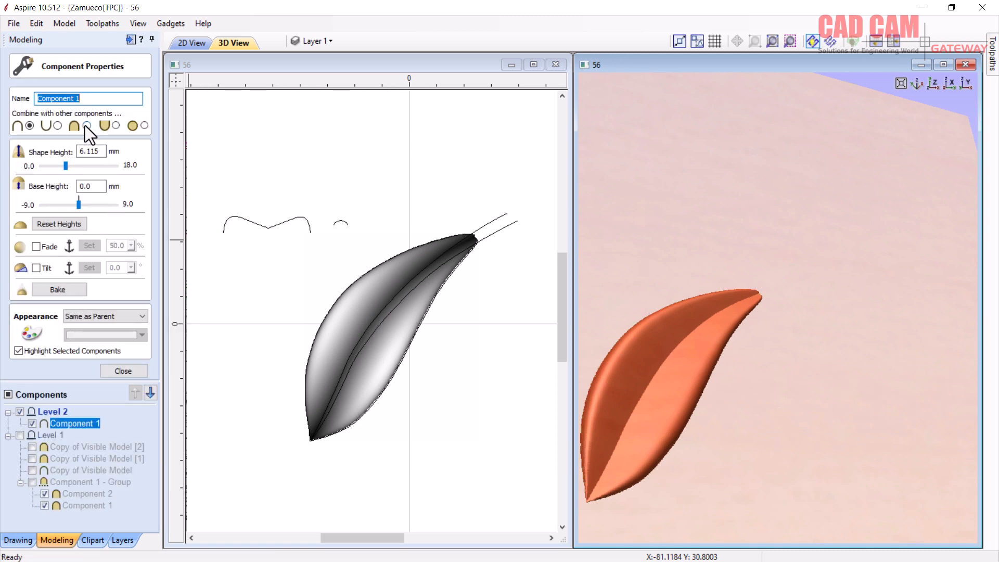
left_click(86, 125)
left_click(115, 370)
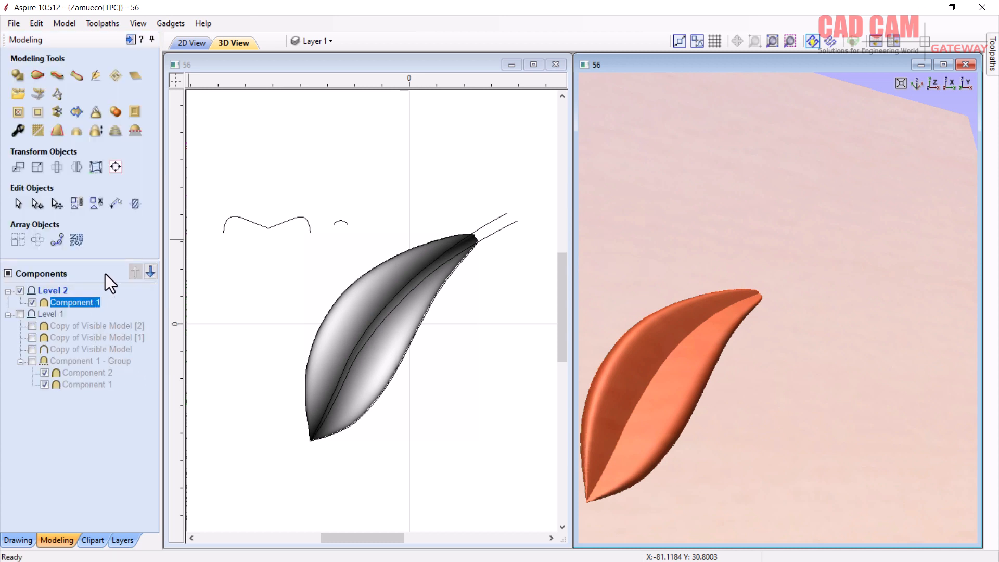
Create a two rail sweep of the small arc profile along the two stem vectors and set its combine mode to Merge.
left_click(37, 75)
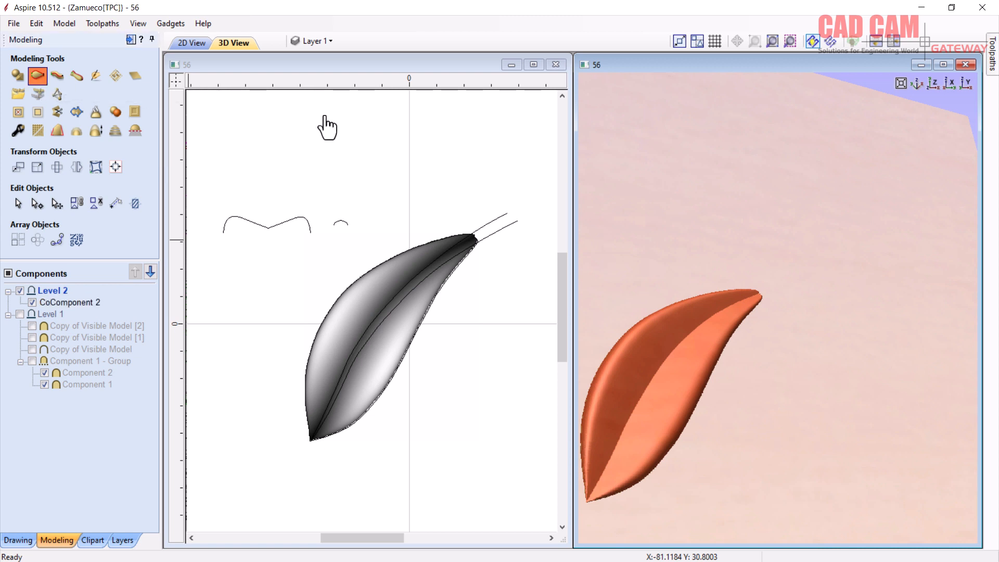
left_click(506, 225)
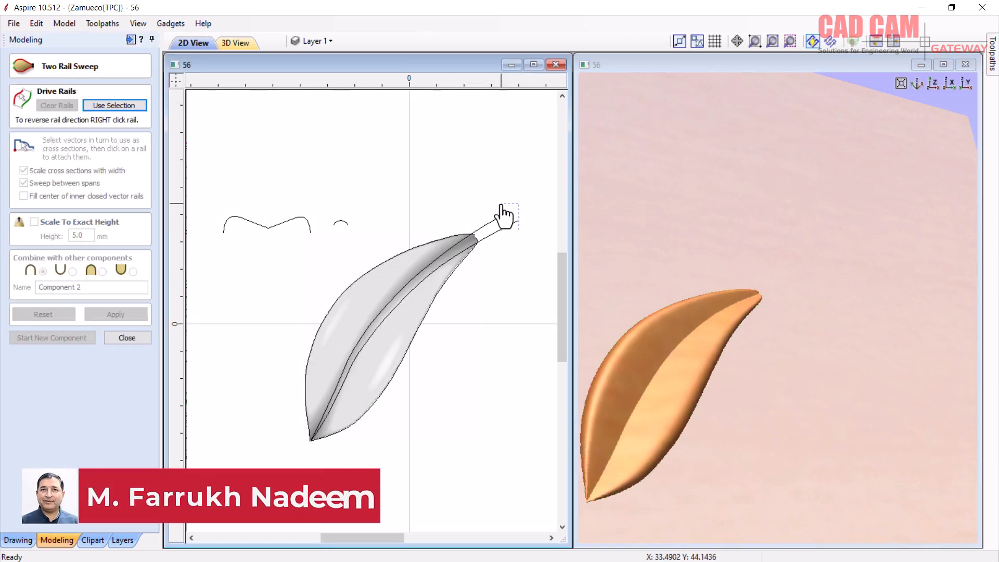
left_click(114, 104)
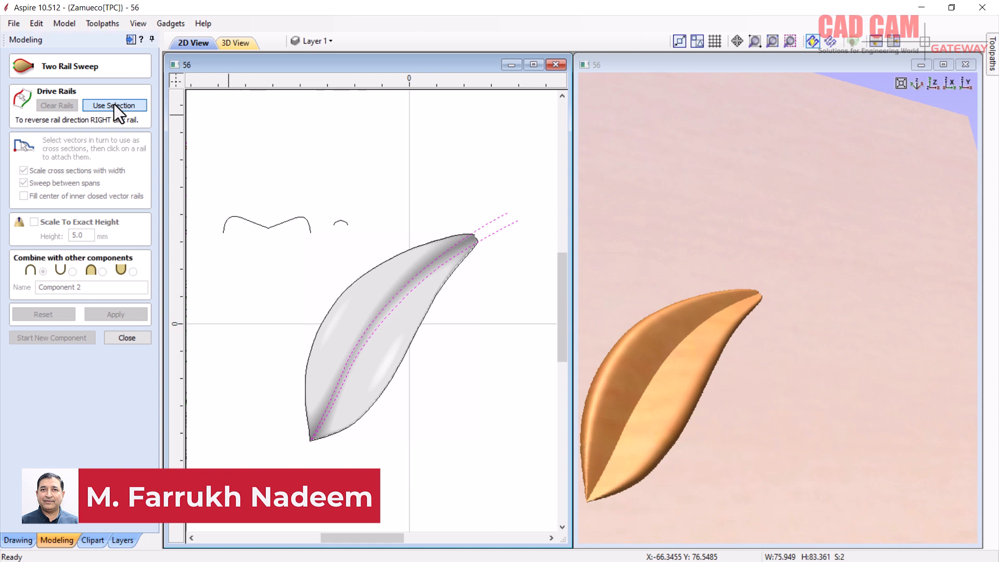
left_click(346, 222)
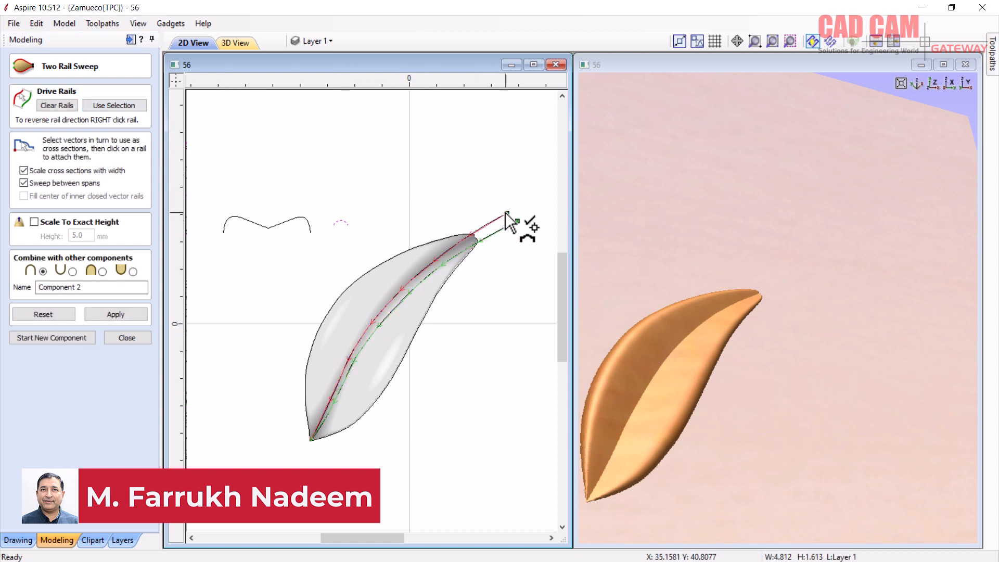
left_click(117, 314)
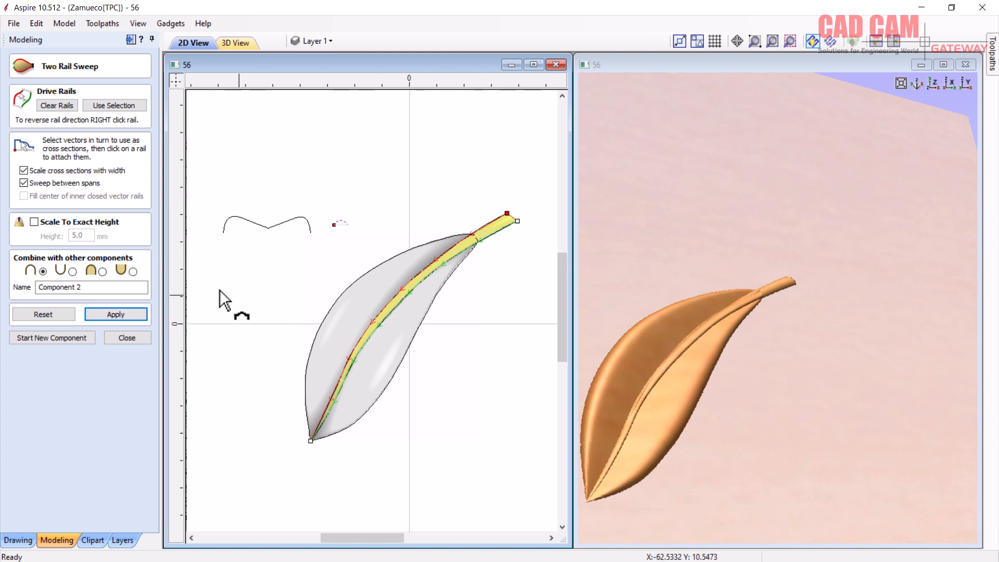
left_click(101, 272)
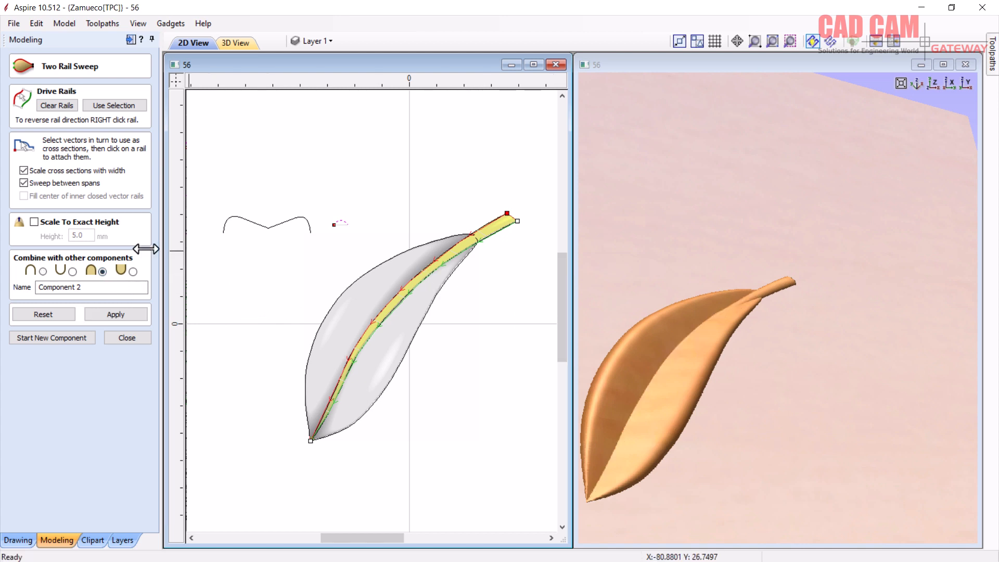
Enable exact height scaling for the stem sweep, set the height to 6 mm and apply it.
left_click(35, 223)
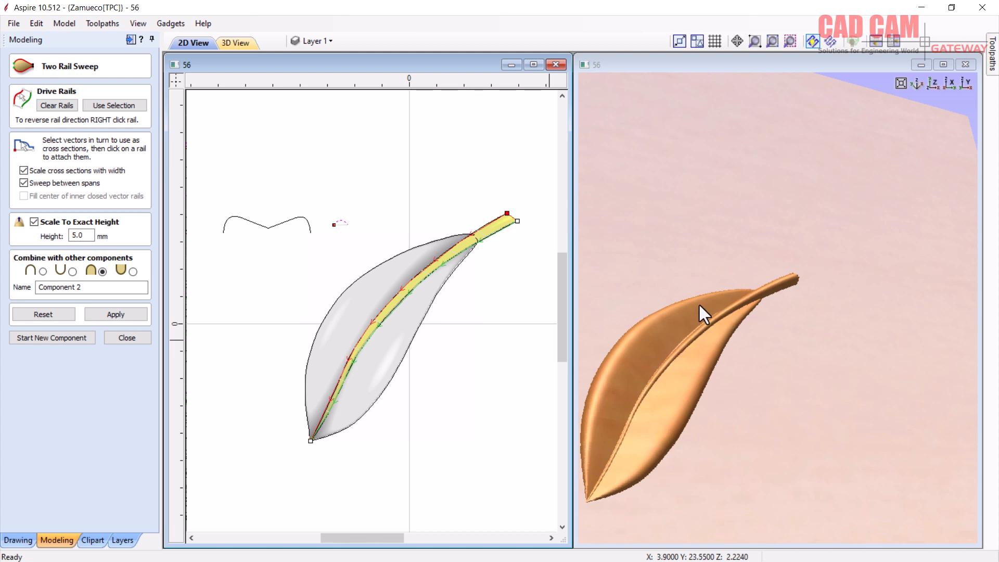
left_click_drag(83, 239, 67, 240)
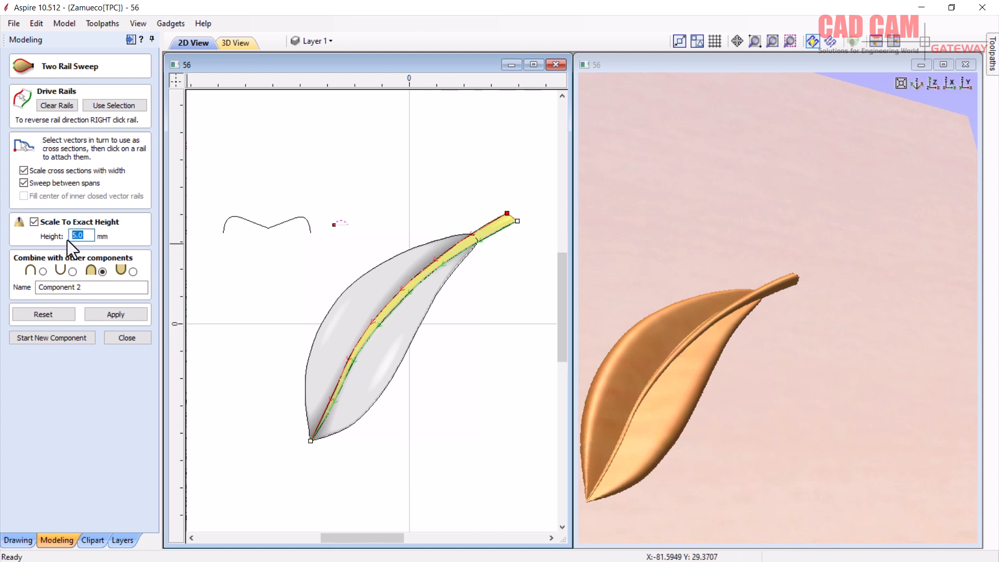
type("6")
left_click(115, 314)
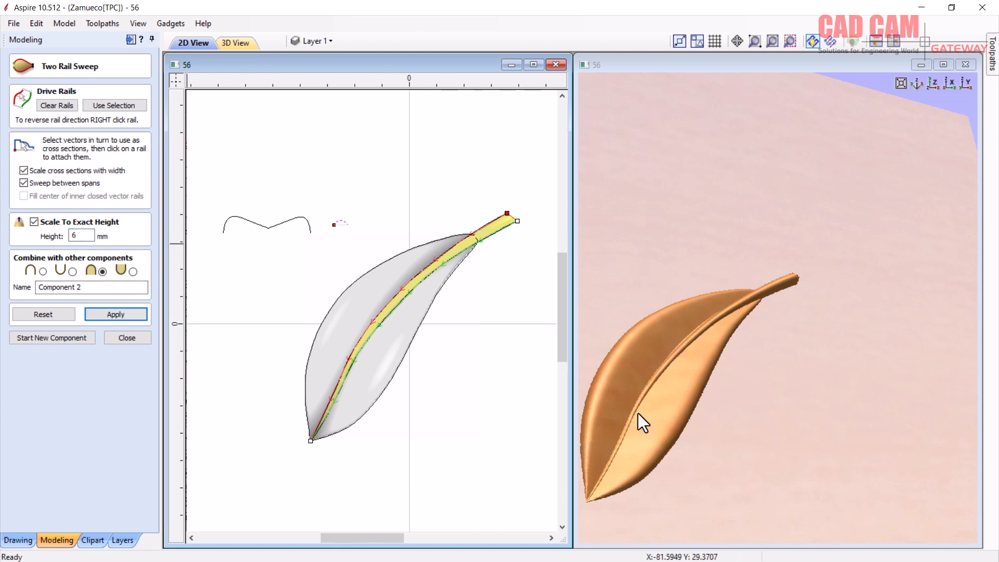
Set the stem sweep's combine mode to Add and its exact height to 5 mm, and apply it.
left_click_drag(640, 409, 869, 454)
left_click_drag(720, 352, 662, 385)
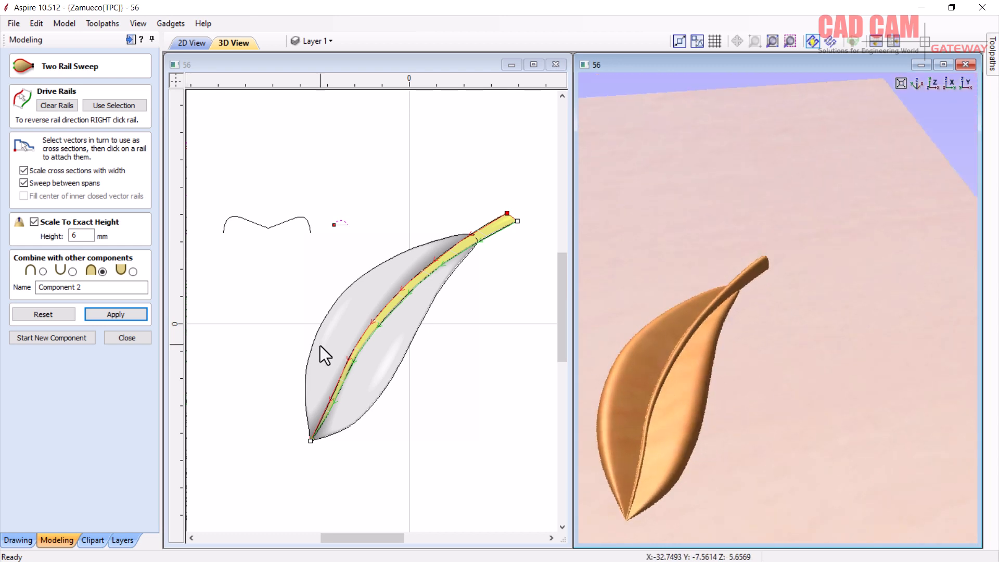
left_click(44, 272)
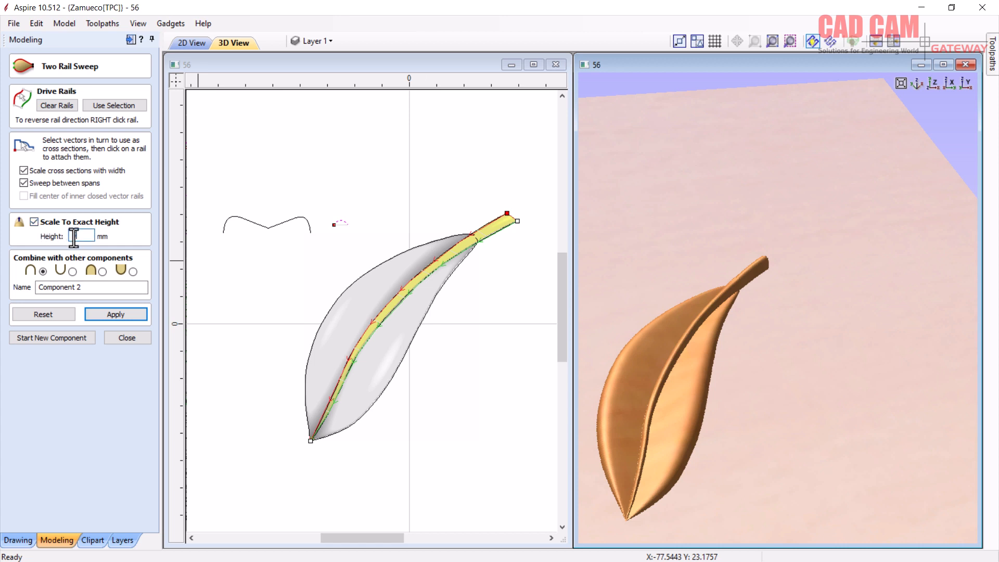
type("5")
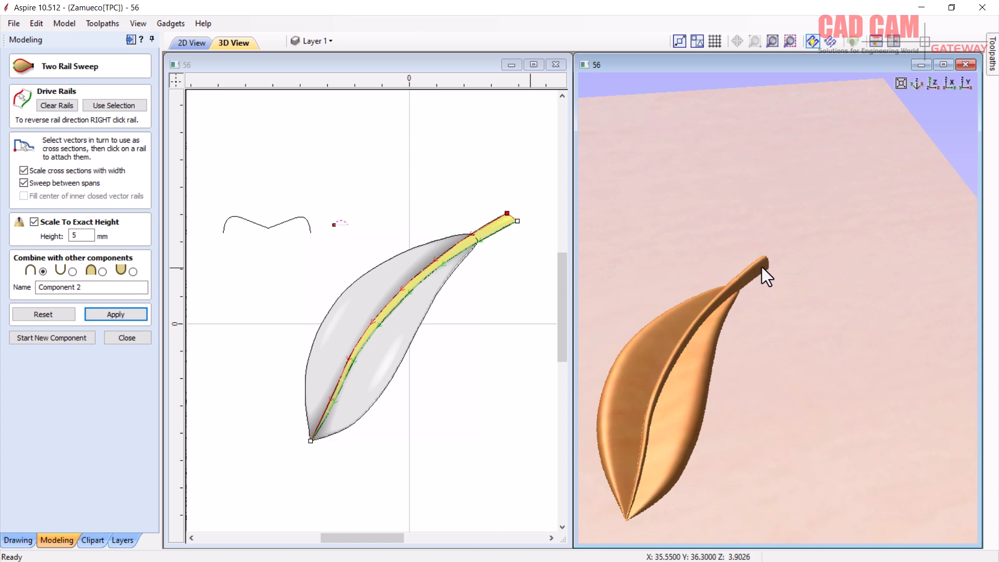
left_click(123, 316)
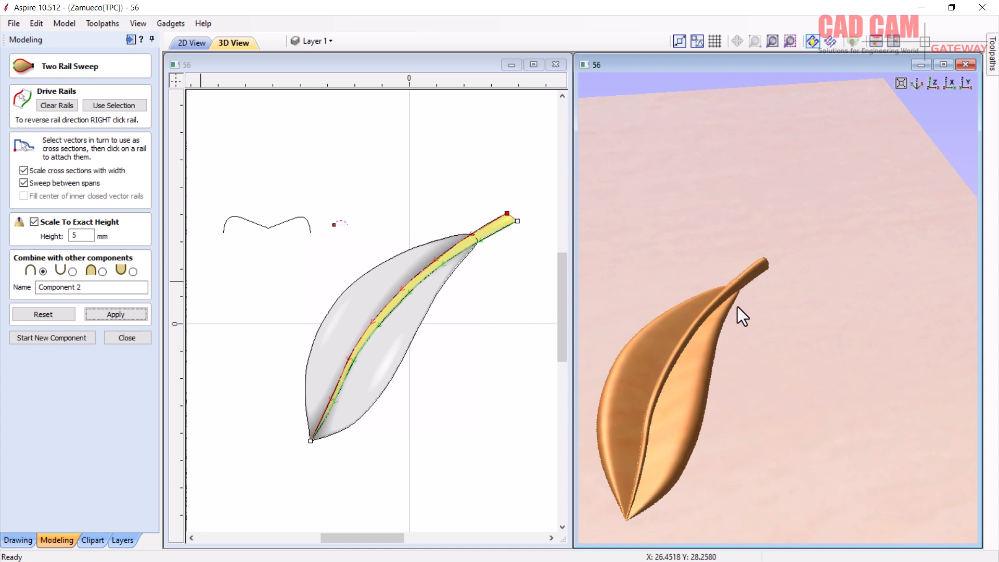
Set the stem sweep's exact height to 4 mm and apply it.
left_click_drag(681, 397, 653, 333)
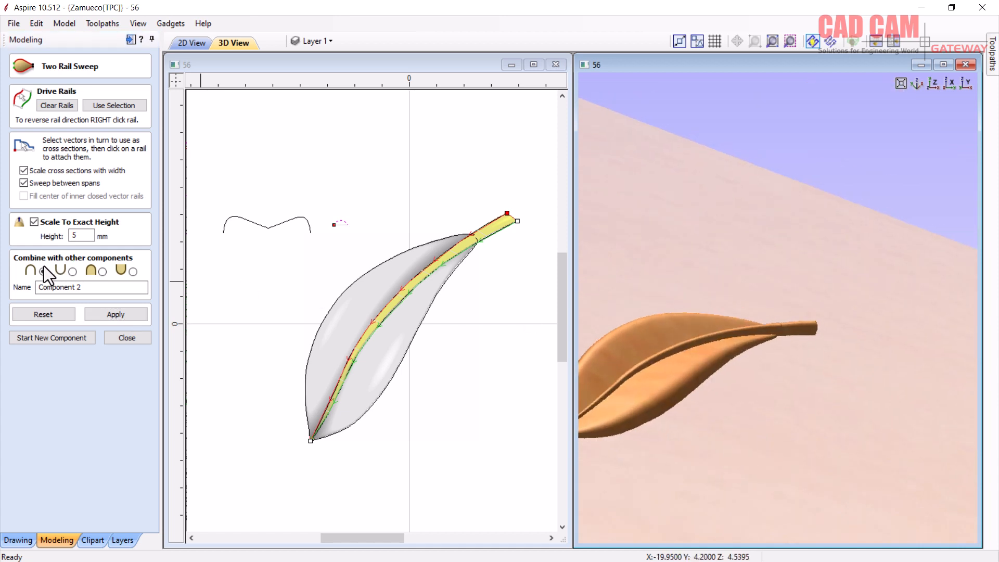
double_click(73, 235)
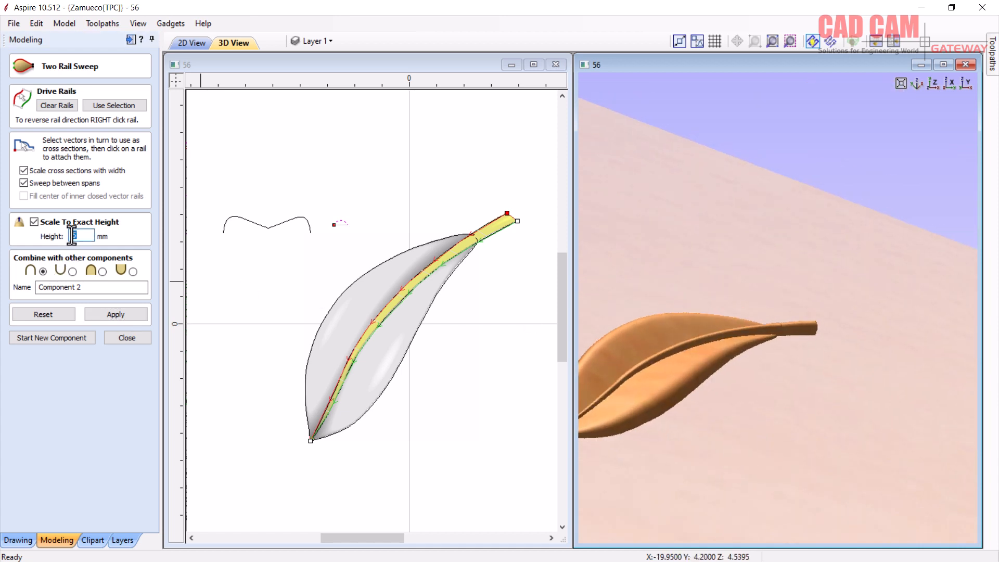
type("4")
left_click(139, 317)
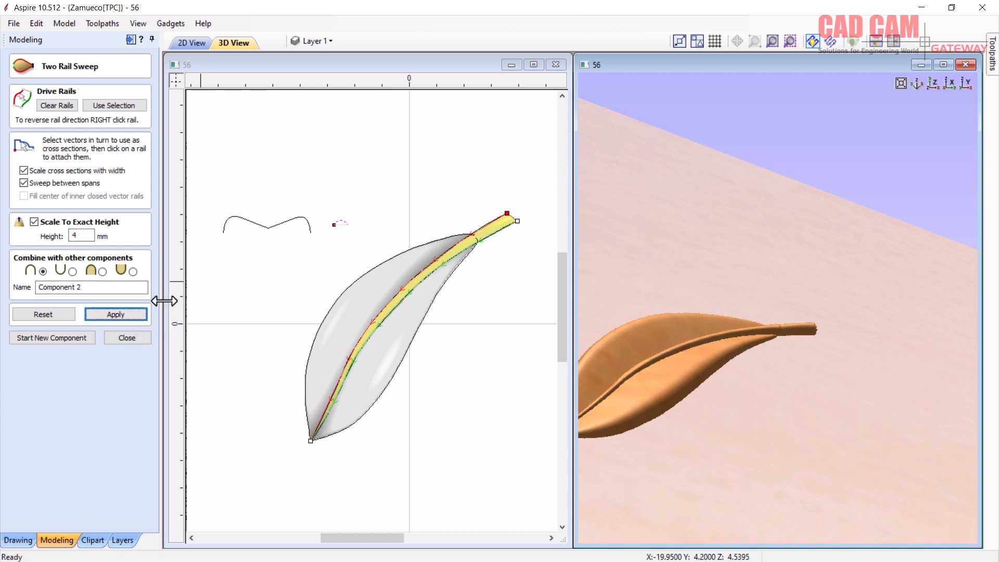
Compare the Merge and Add combine modes on the stem, settle on Merge with a 5 mm height, and close the sweep tool.
left_click(103, 272)
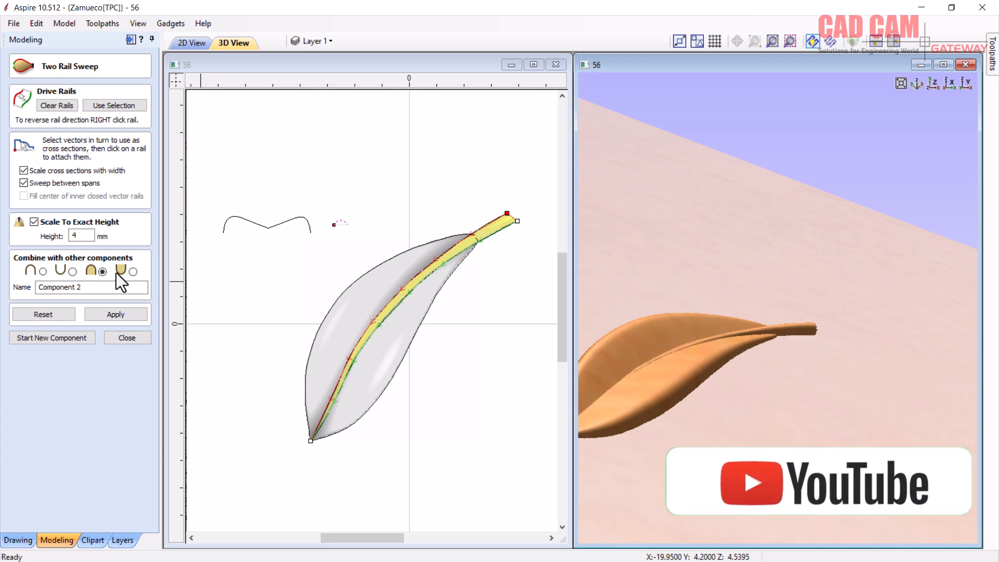
left_click_drag(699, 417, 767, 414)
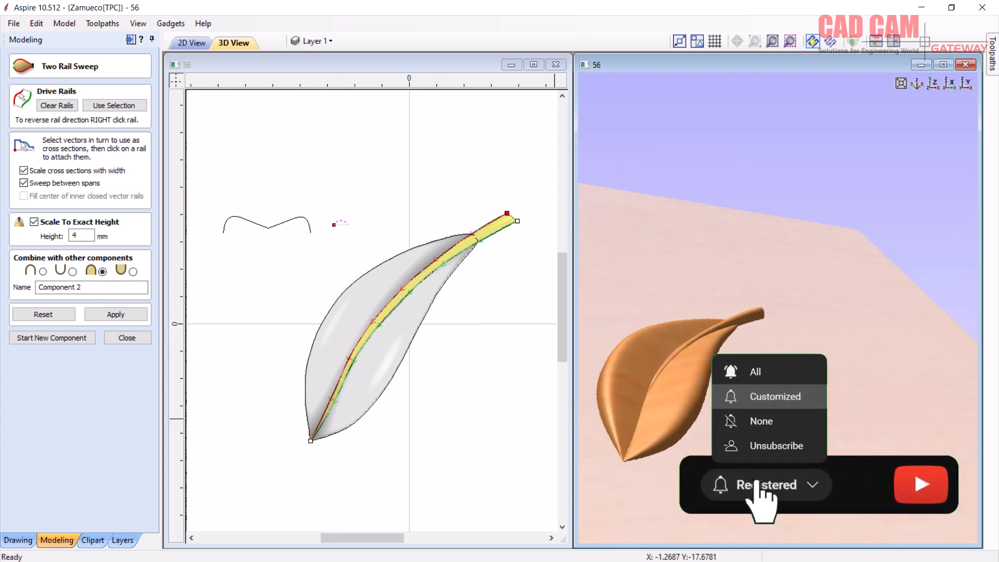
left_click(43, 271)
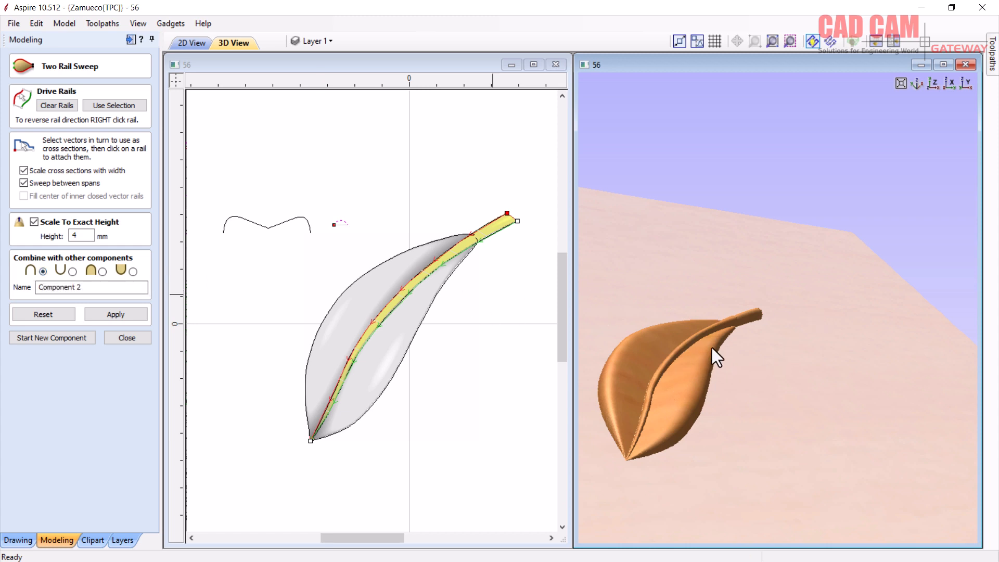
left_click_drag(643, 333, 605, 326)
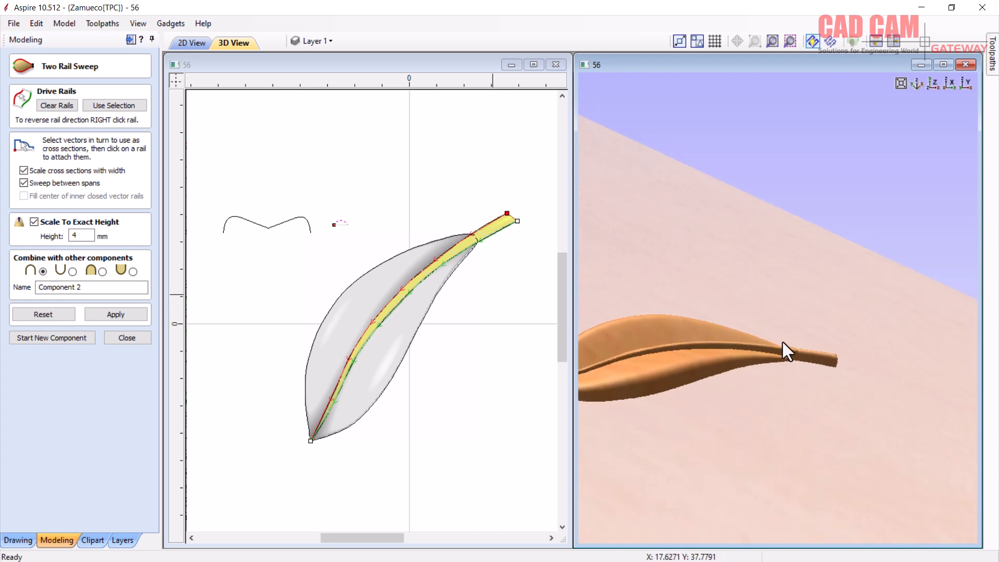
scroll(798, 354, "up", 5)
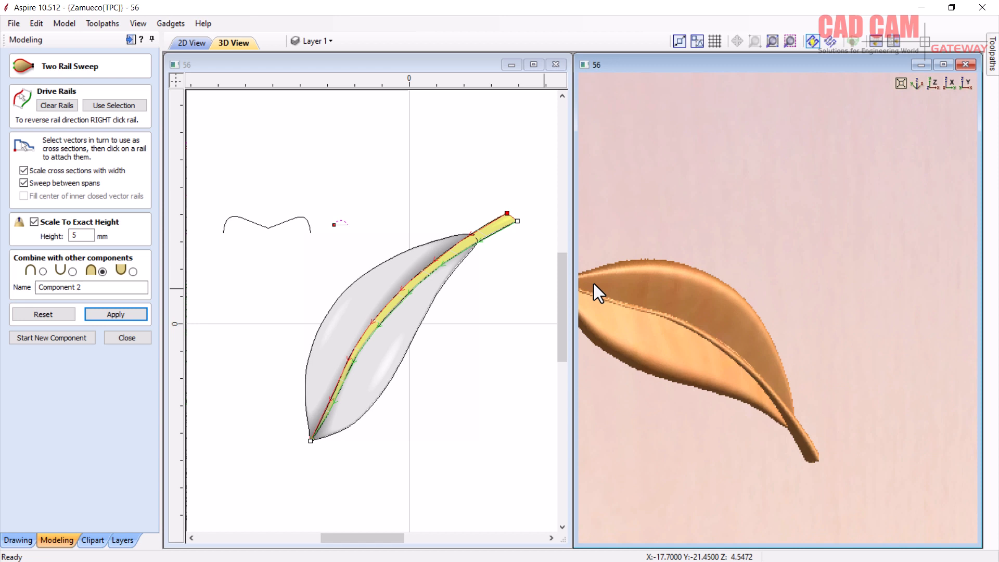
left_click_drag(594, 283, 582, 238)
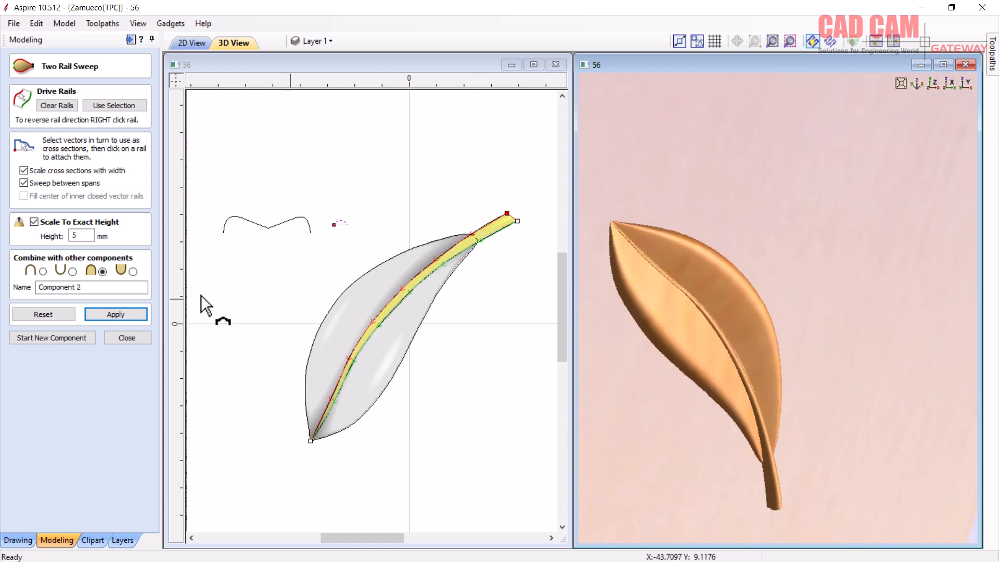
left_click(126, 338)
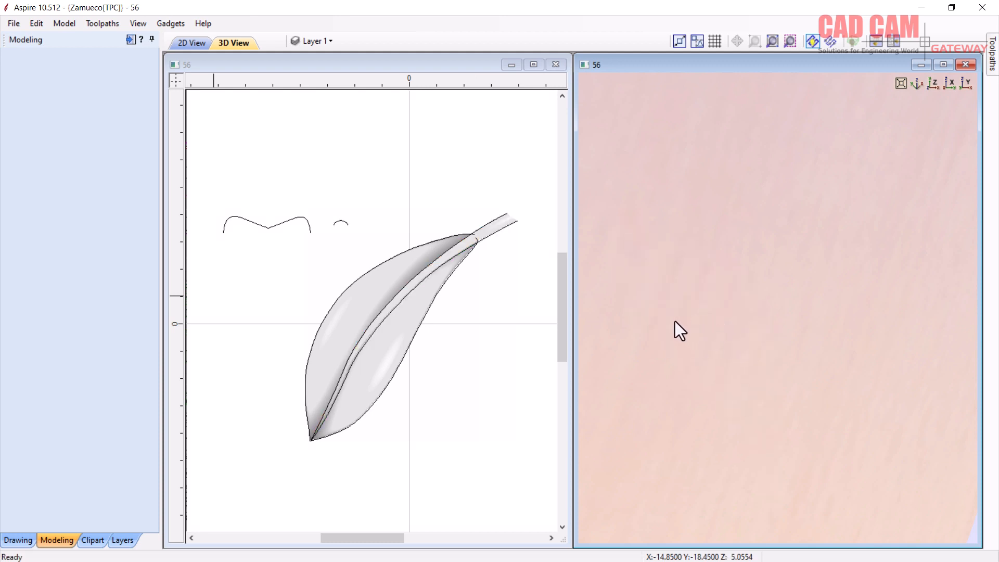
Group the stem and leaf body components on Level 2 and bake the group into a single component.
left_click(489, 232)
left_click(489, 232)
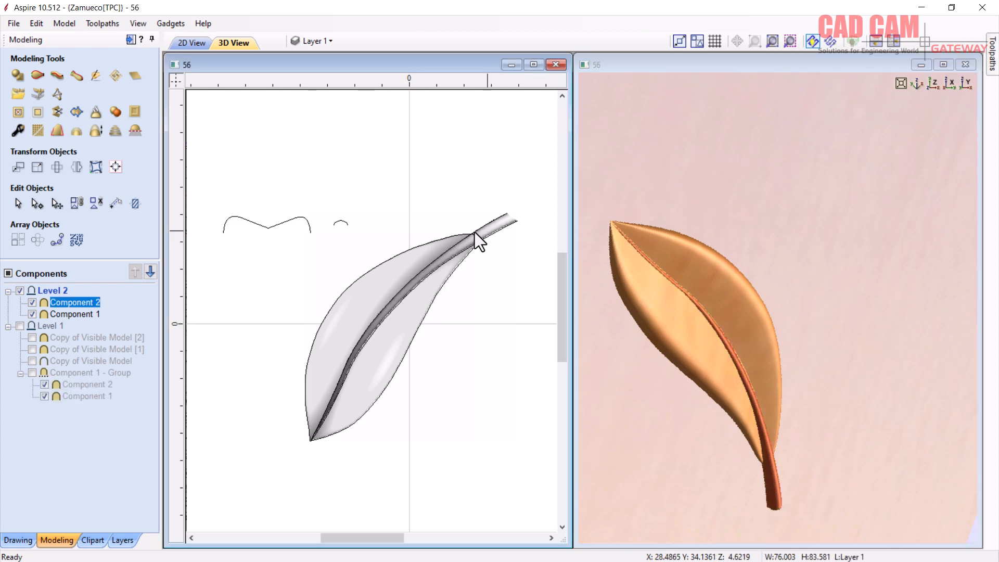
left_click(370, 282, "shift")
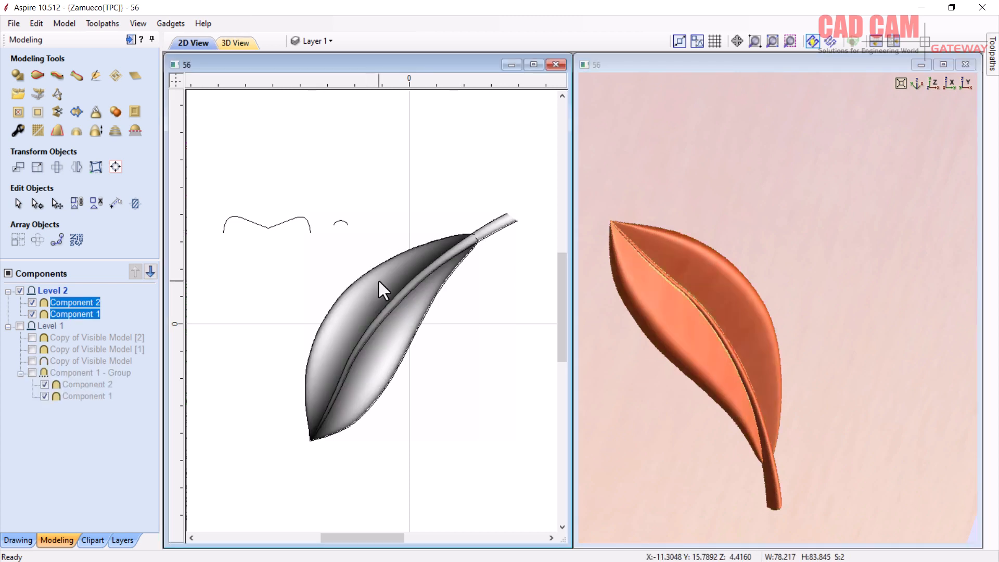
right_click(79, 309)
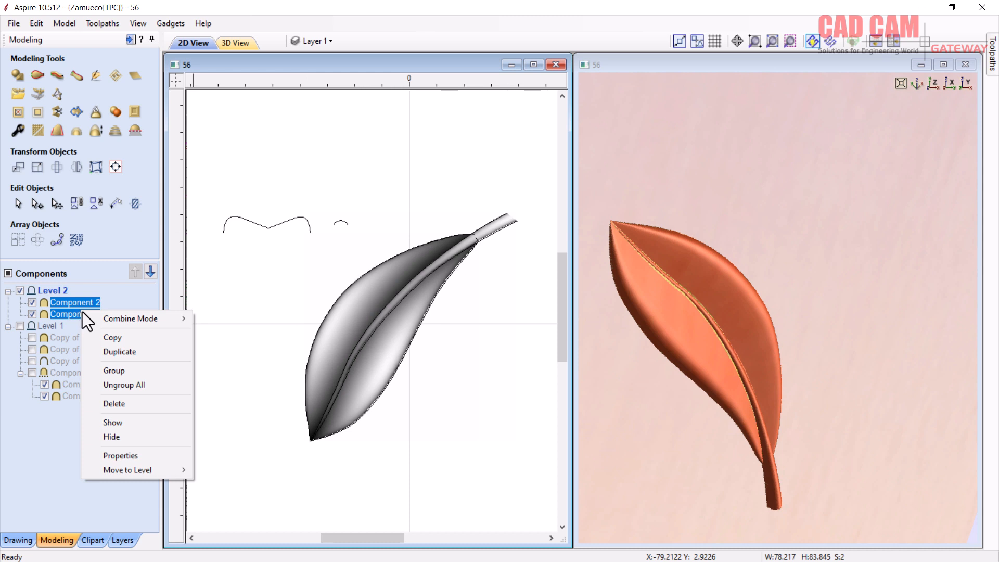
left_click(126, 370)
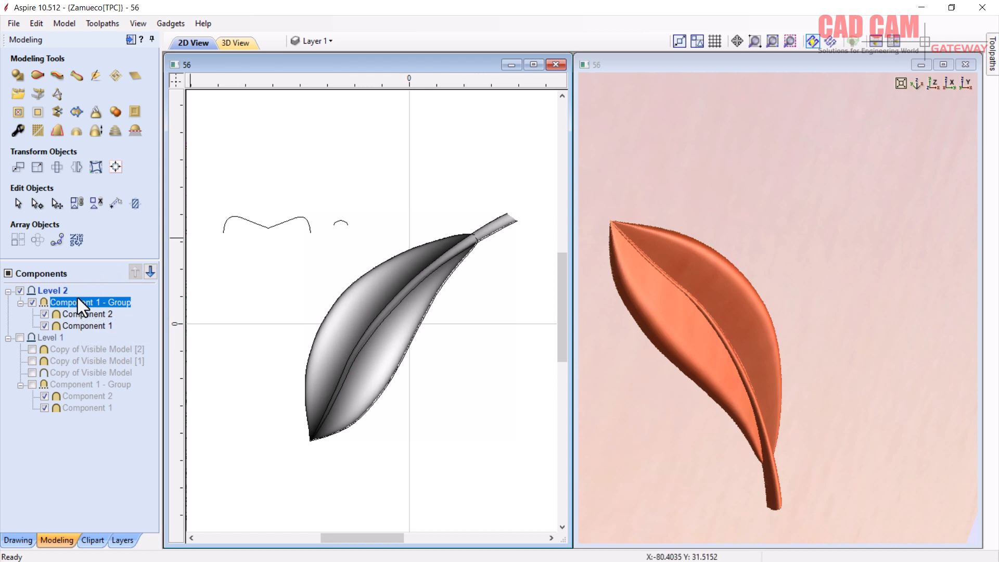
left_click(96, 115)
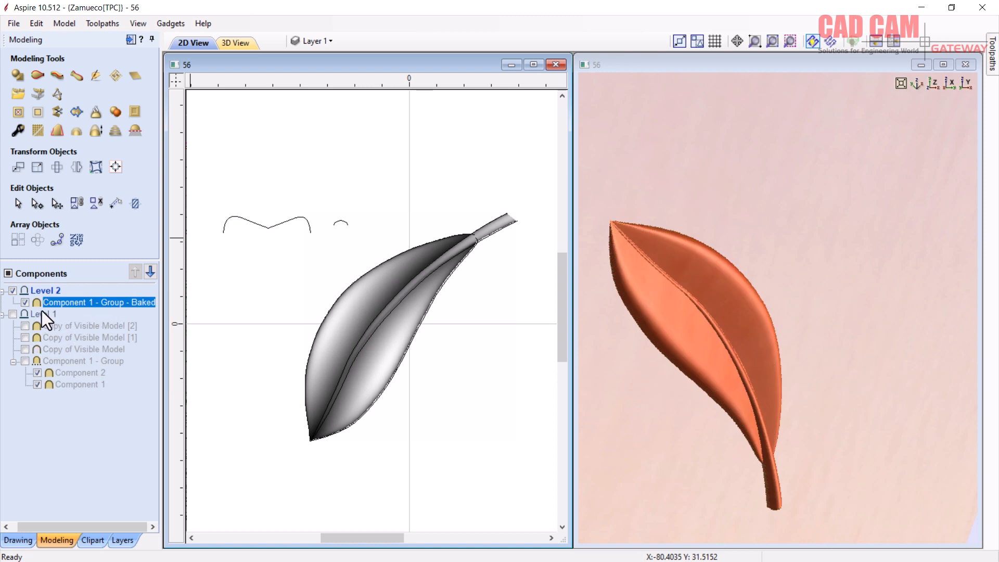
mouse_move(95, 302)
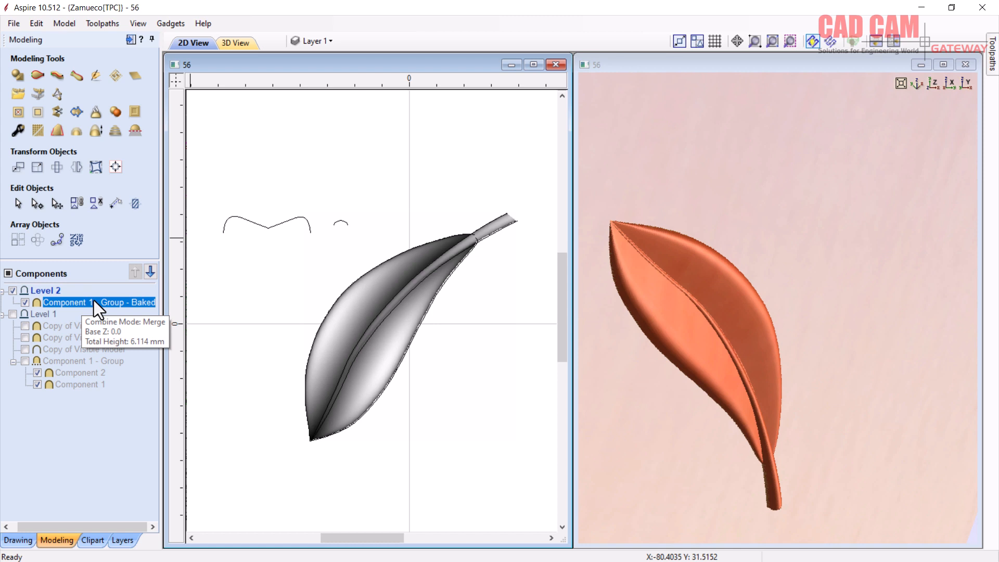
Undo the baking and the grouping of the stem and leaf body.
key("ctrl+z")
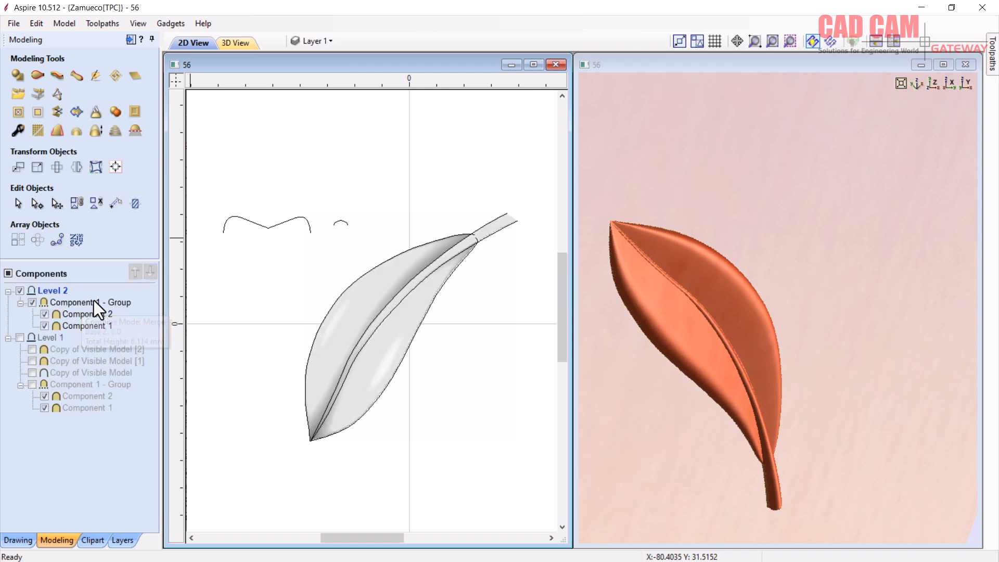
key("ctrl+z")
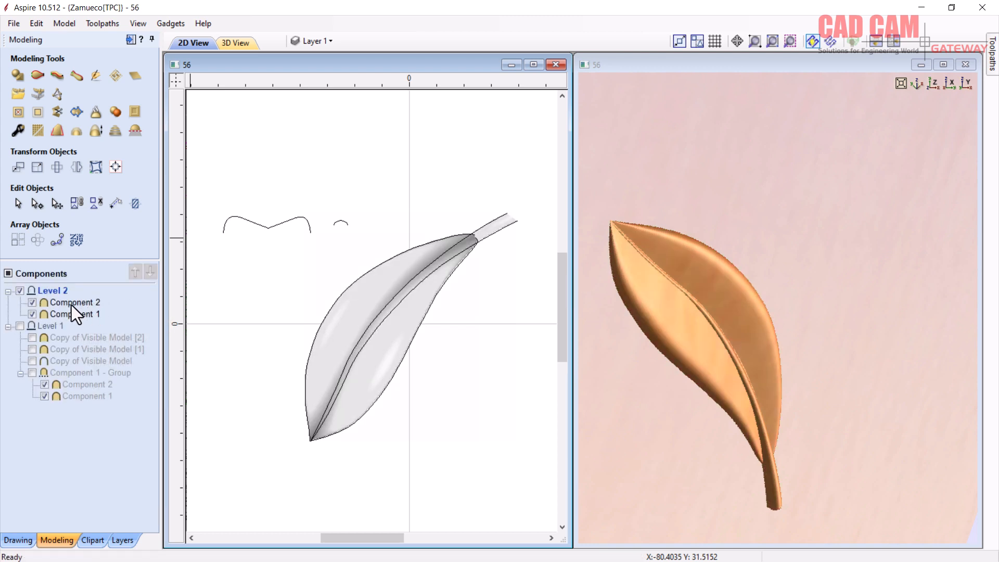
Create a new component from the visible model and hide the original Component 2 and Component 1 on Level 2.
left_click(115, 112)
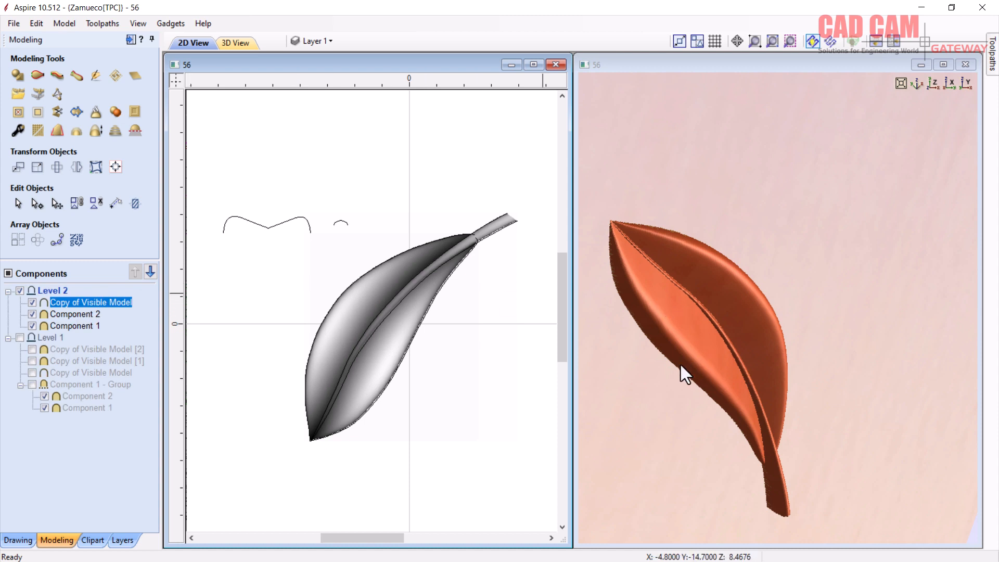
left_click(32, 314)
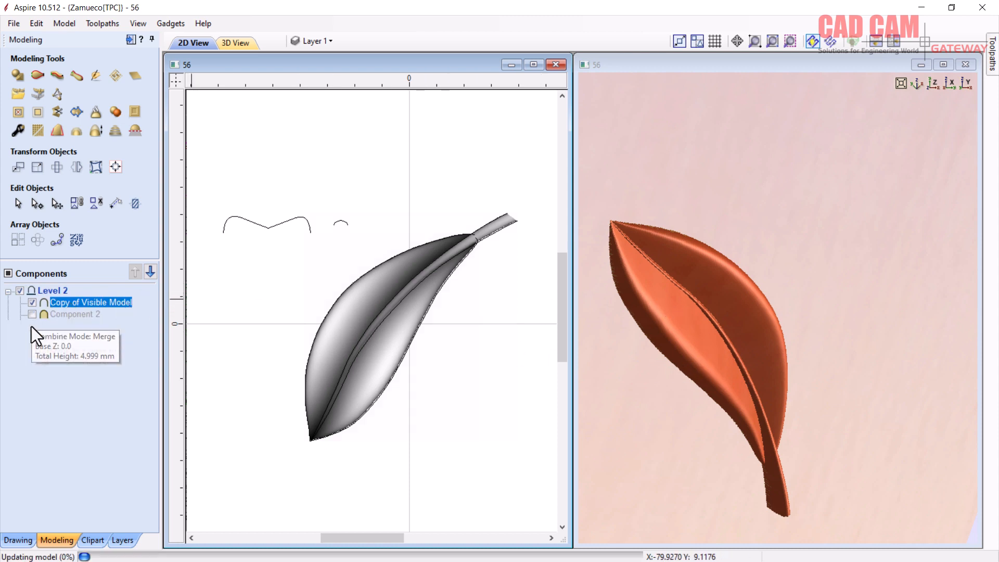
left_click(32, 326)
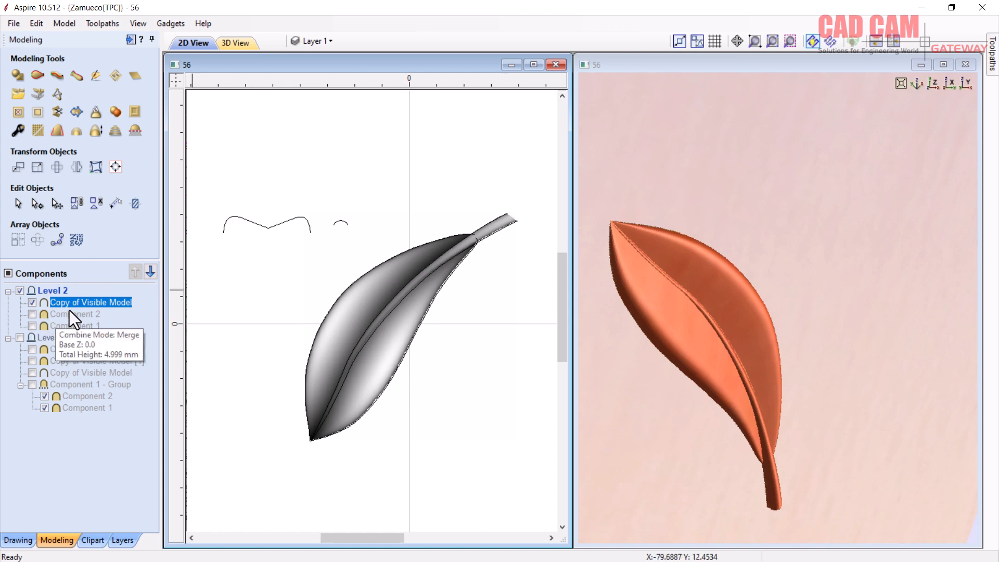
Bake the Copy of Visible Model component on Level 2.
left_click(98, 115)
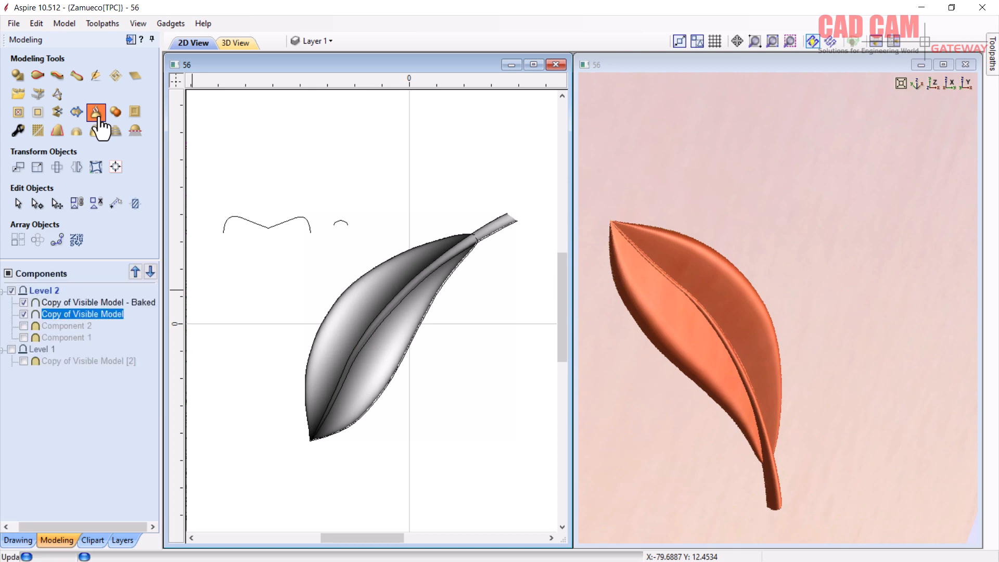
left_click(93, 304)
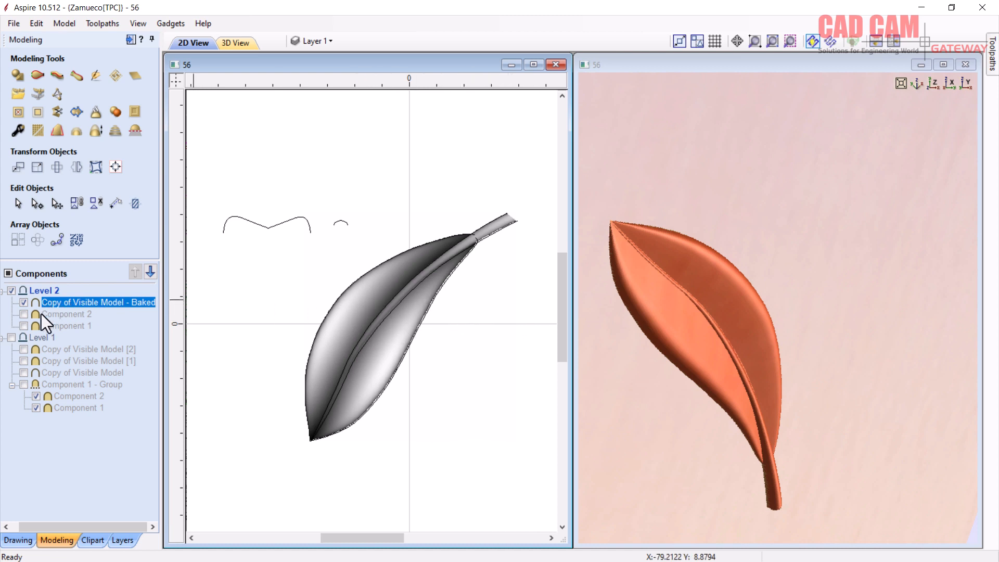
Compare the baked leaf copy with the original Component 2 and Component 1 by toggling their visibility, leaving only the baked copy shown.
left_click(23, 303)
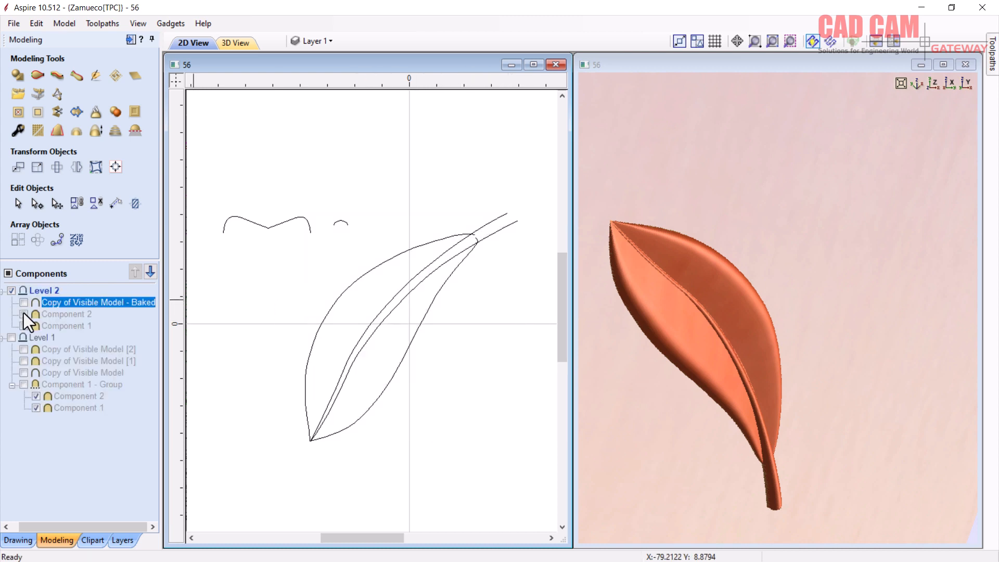
left_click(23, 314)
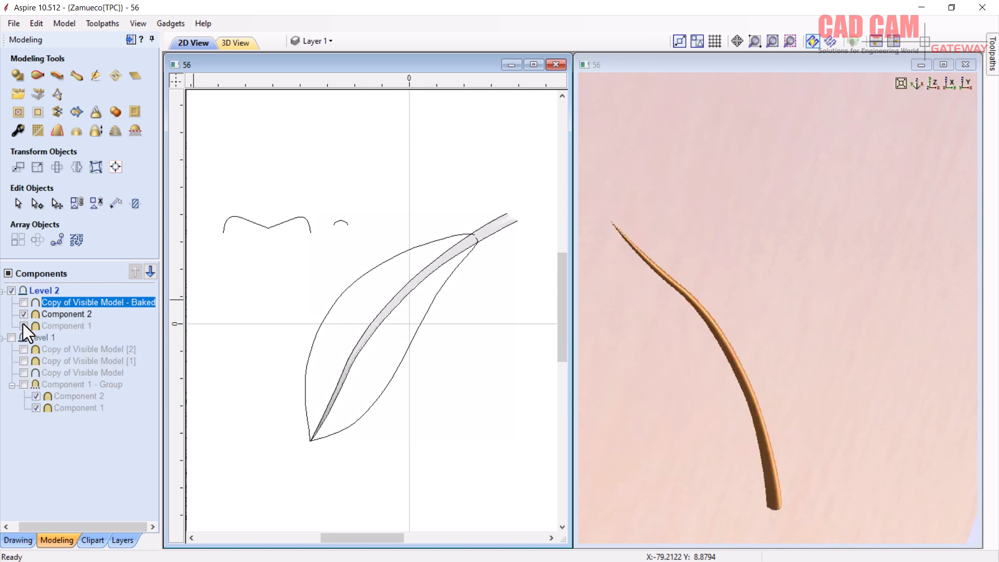
left_click(24, 325)
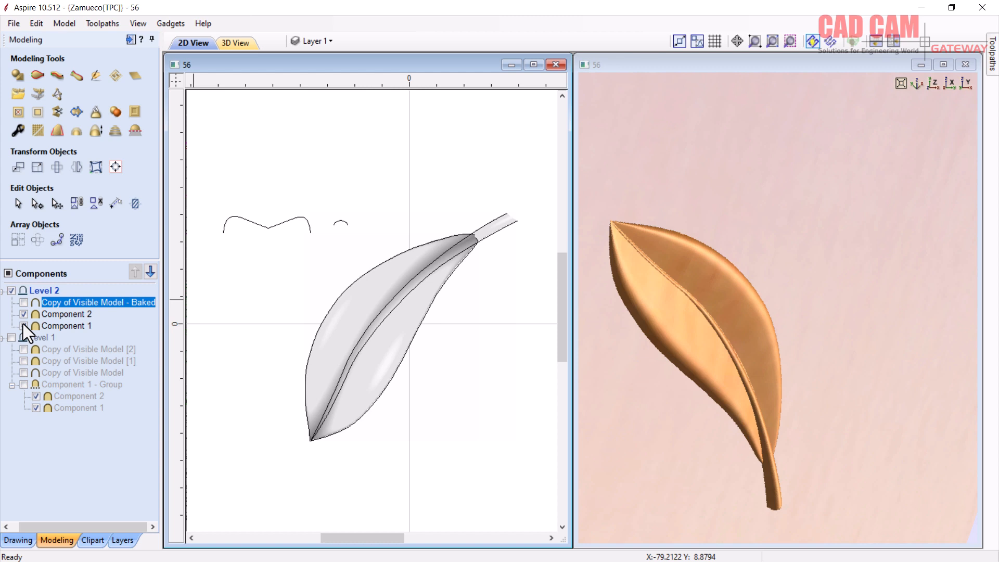
left_click(23, 325)
left_click(24, 314)
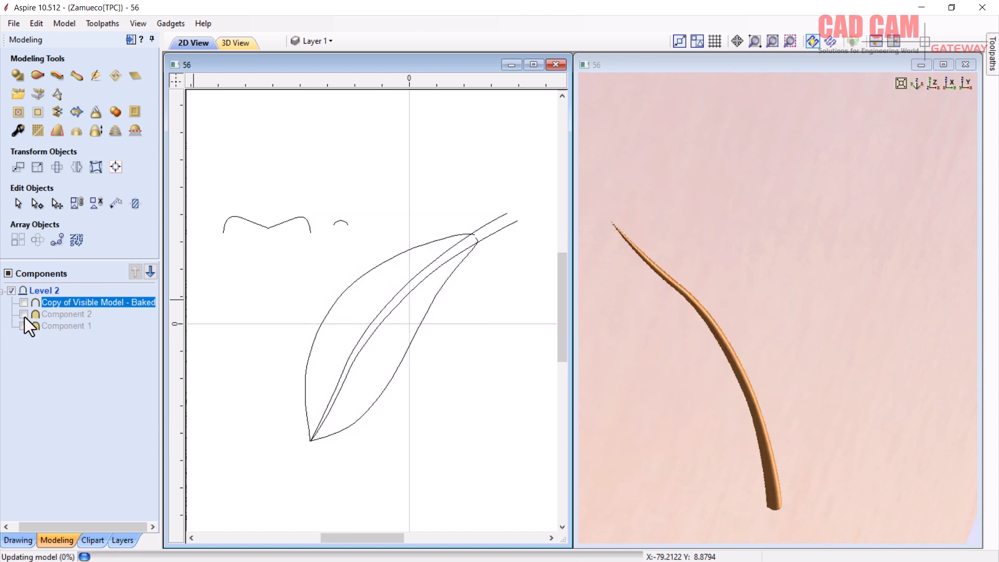
left_click(24, 302)
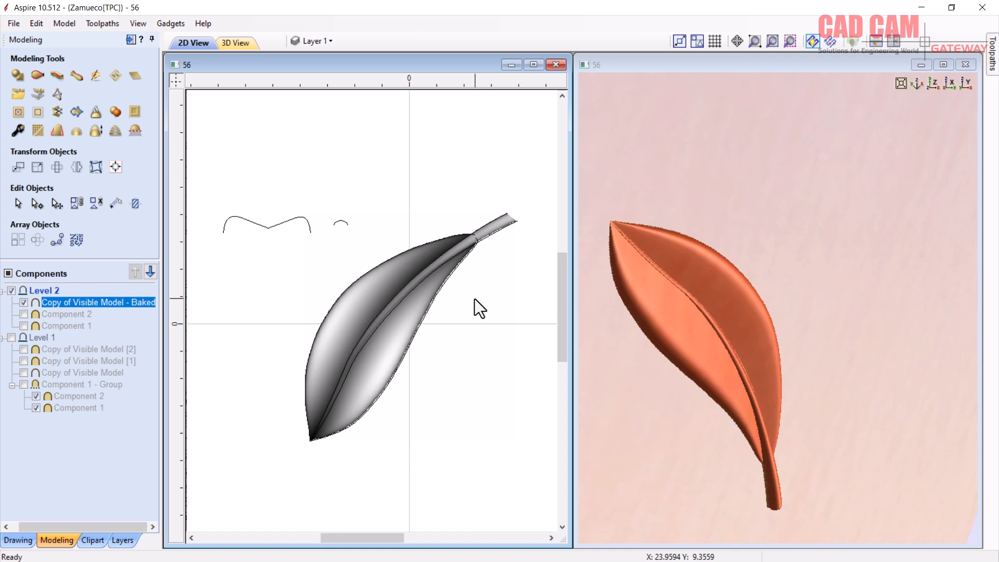
left_click_drag(462, 333, 468, 307)
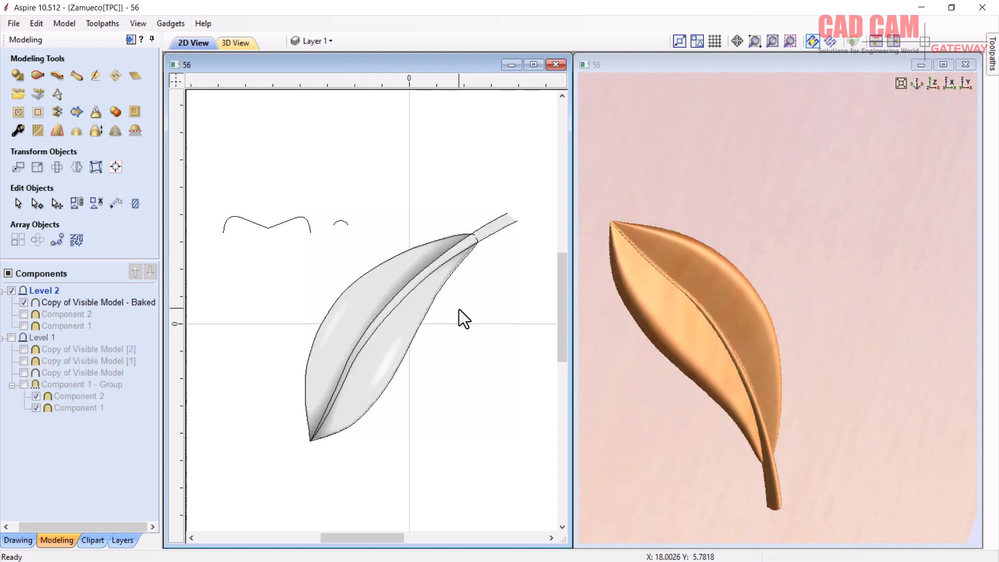
left_click(126, 302)
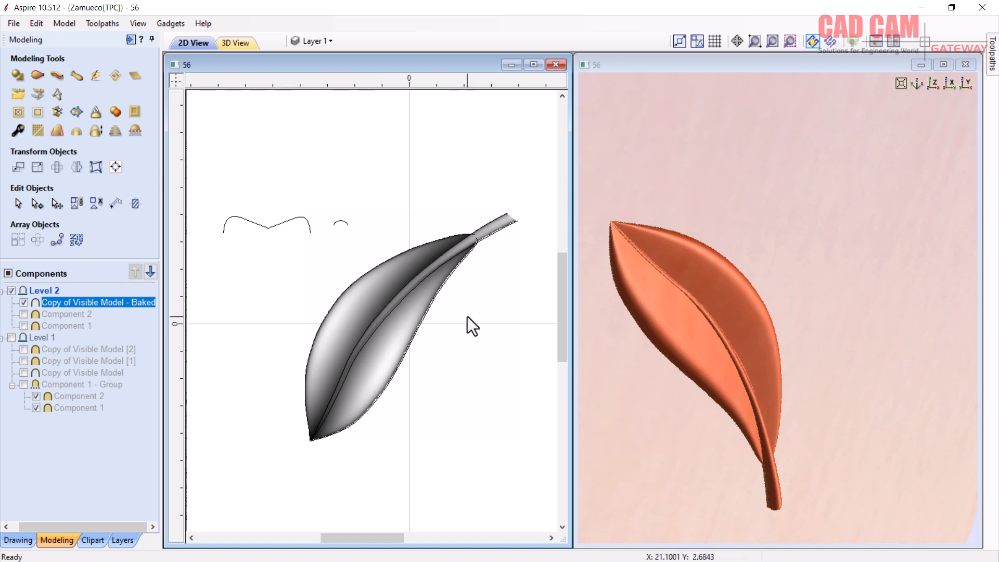
left_click(479, 343)
left_click(391, 307)
left_click(453, 377)
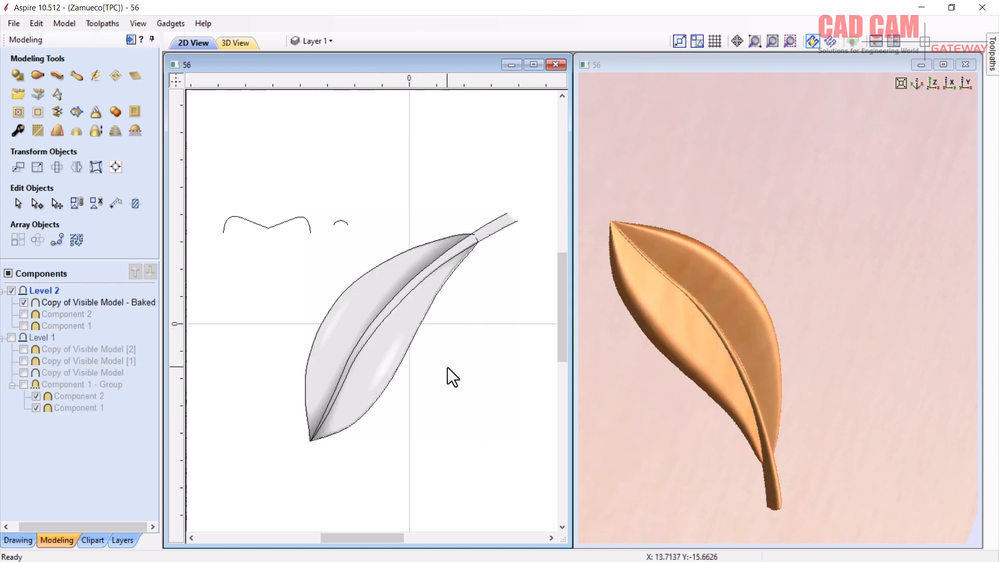
Copy the baked leaf component and paste a duplicate of it in place on Level 2.
left_click(383, 279)
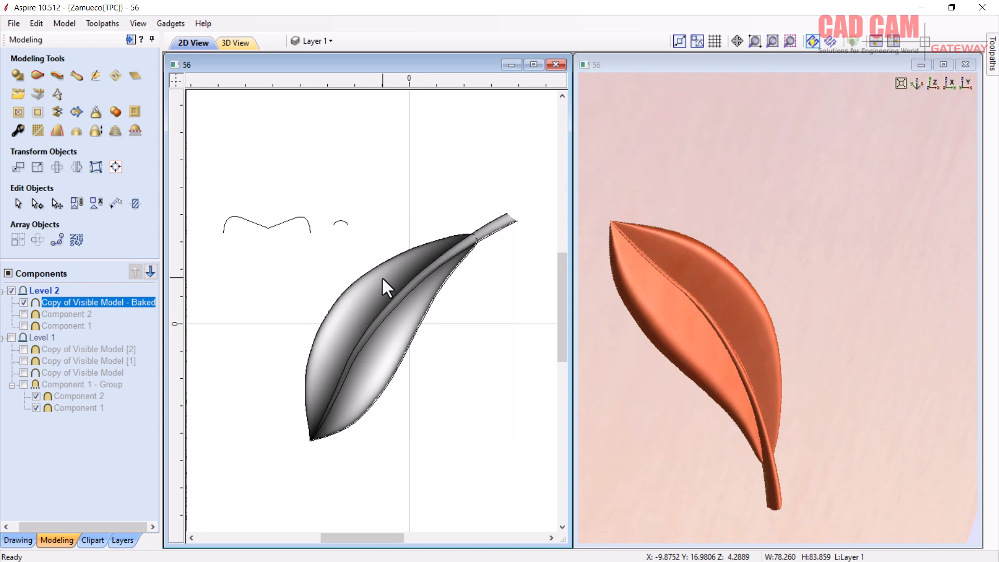
right_click(382, 280)
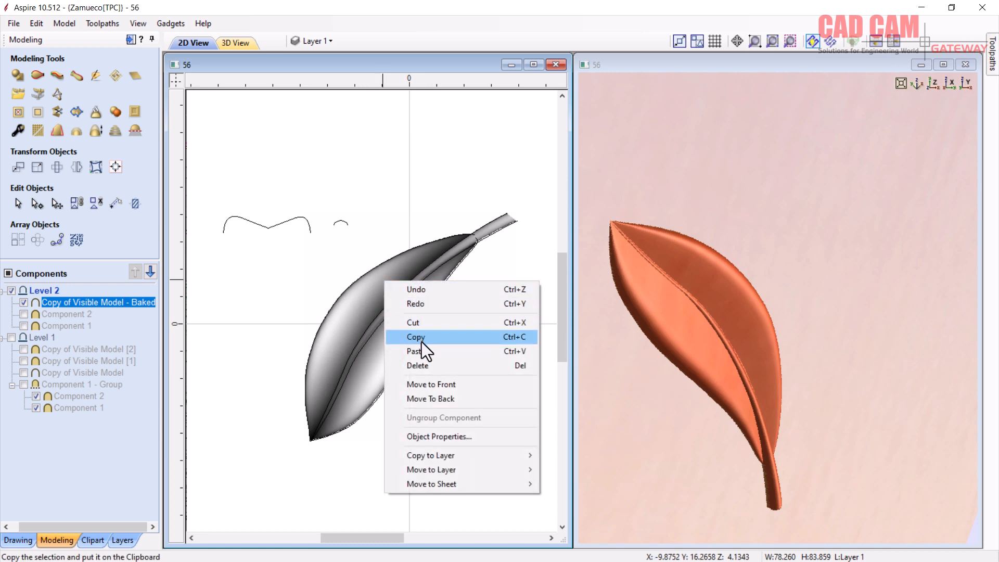
left_click(421, 338)
right_click(363, 283)
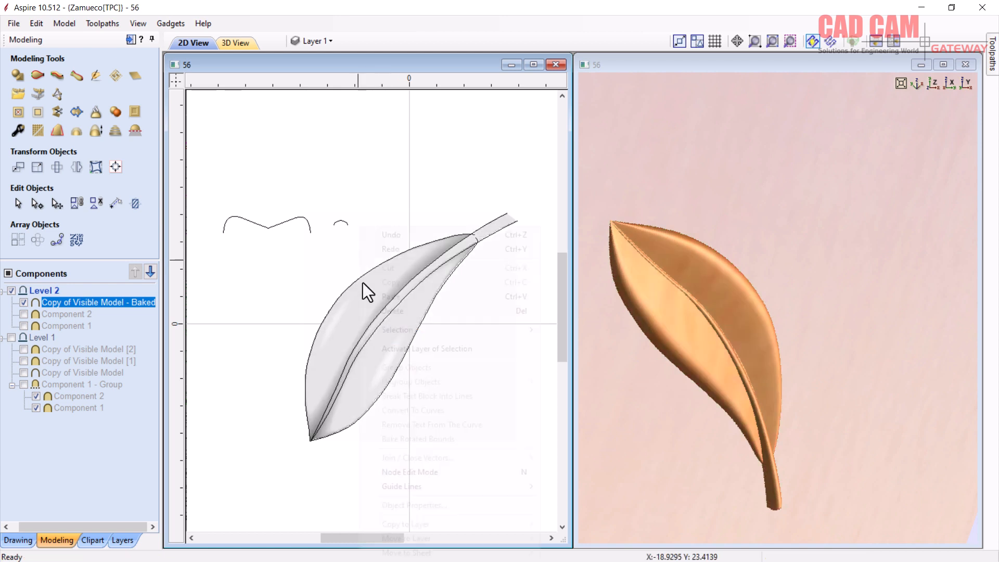
left_click(397, 299)
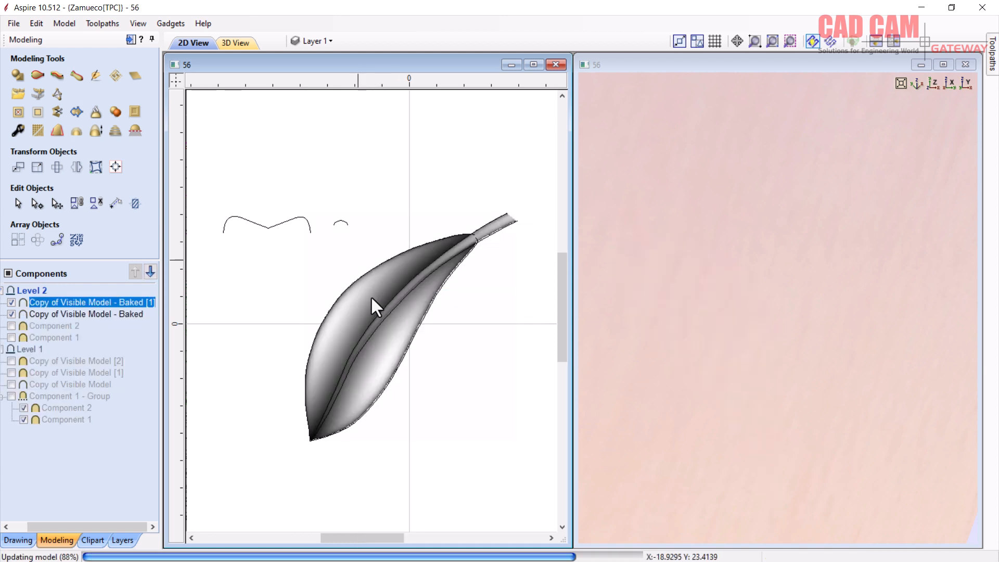
Set the pasted leaf copy's combine mode to Merge in its component properties.
left_click(98, 302)
right_click(98, 302)
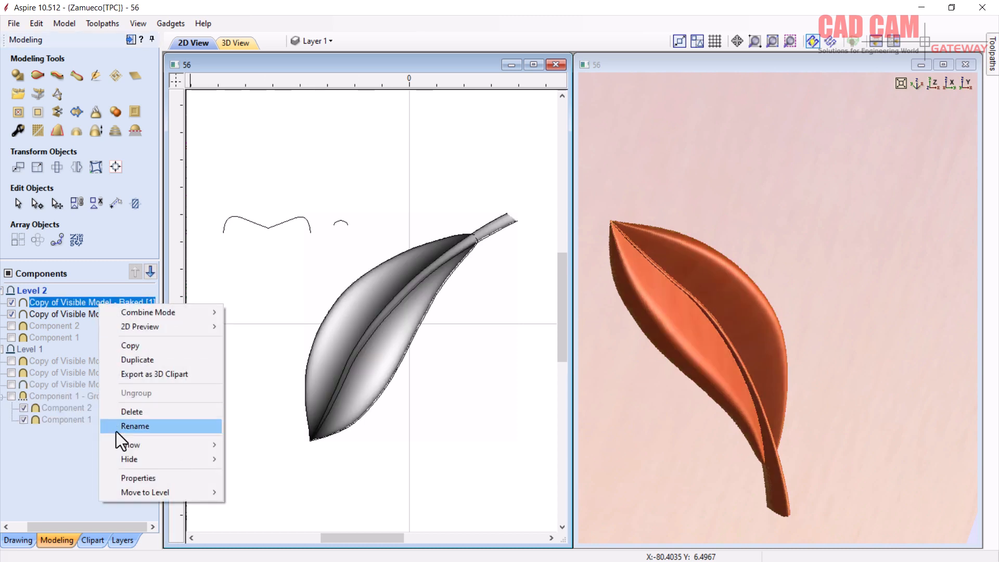
left_click(139, 478)
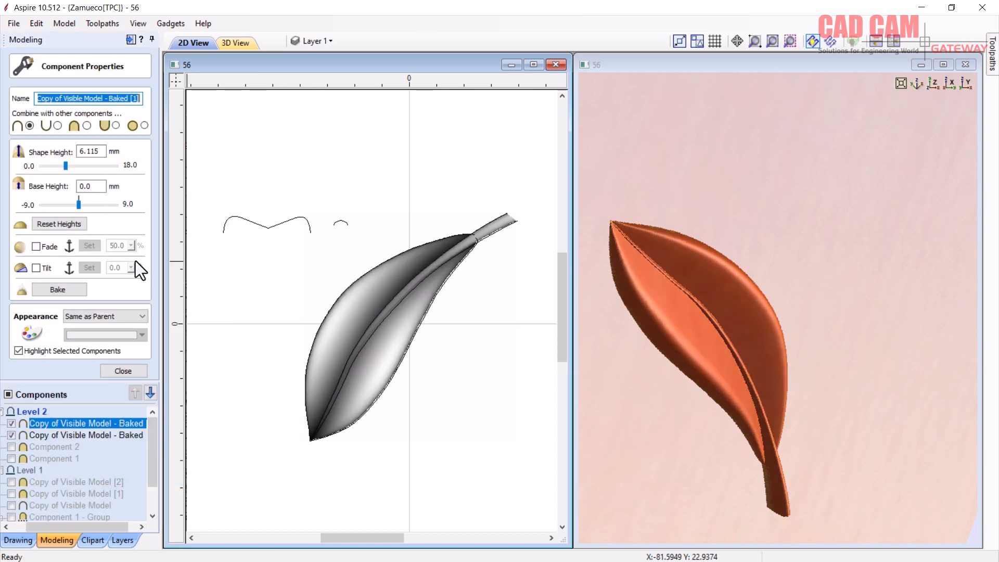
left_click(87, 125)
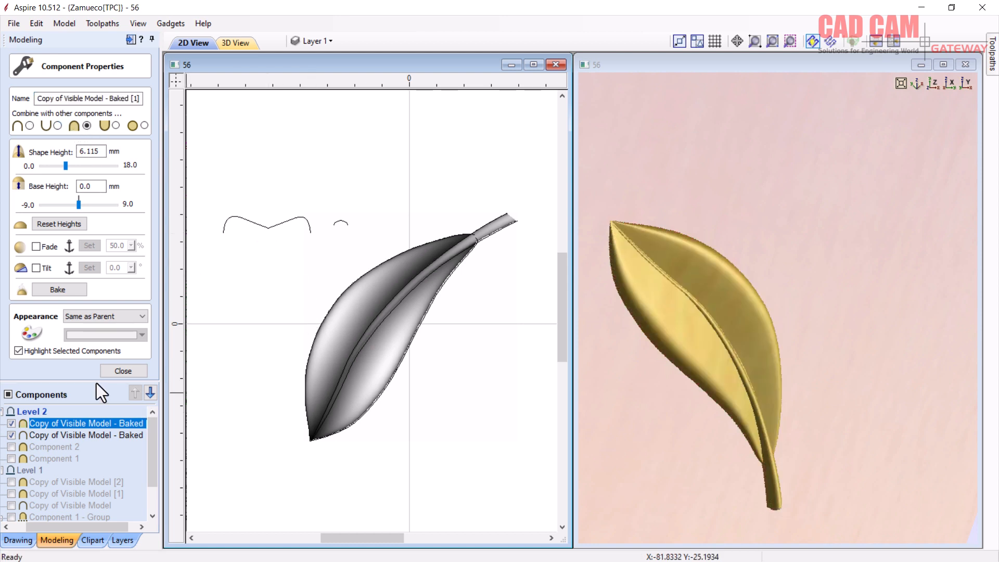
left_click(118, 373)
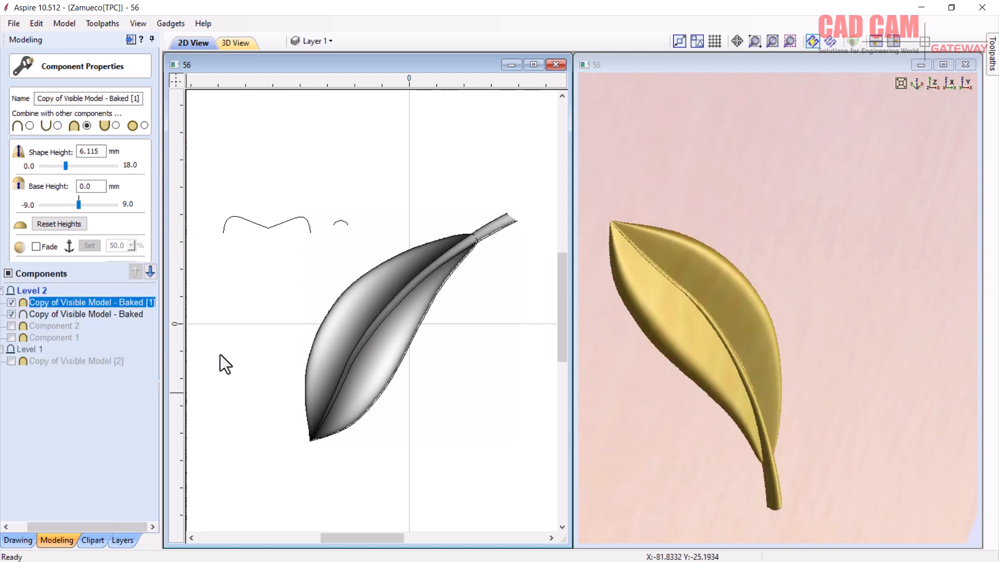
Move the leaf copy above the original and rotate it to lie nearly horizontal, with its stem crossing the original stem.
left_click(351, 312)
left_click_drag(351, 312, 332, 256)
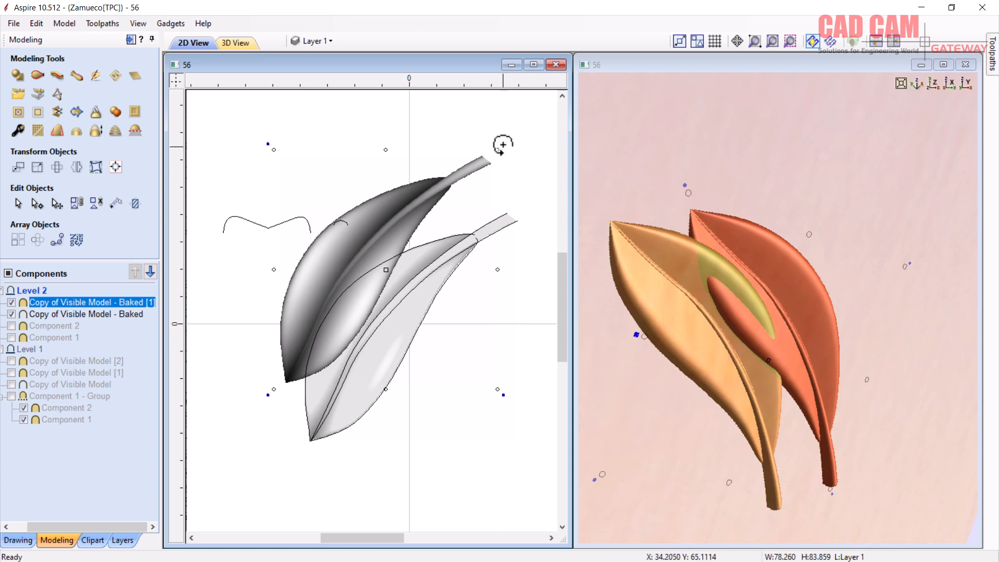
left_click_drag(504, 143, 356, 217)
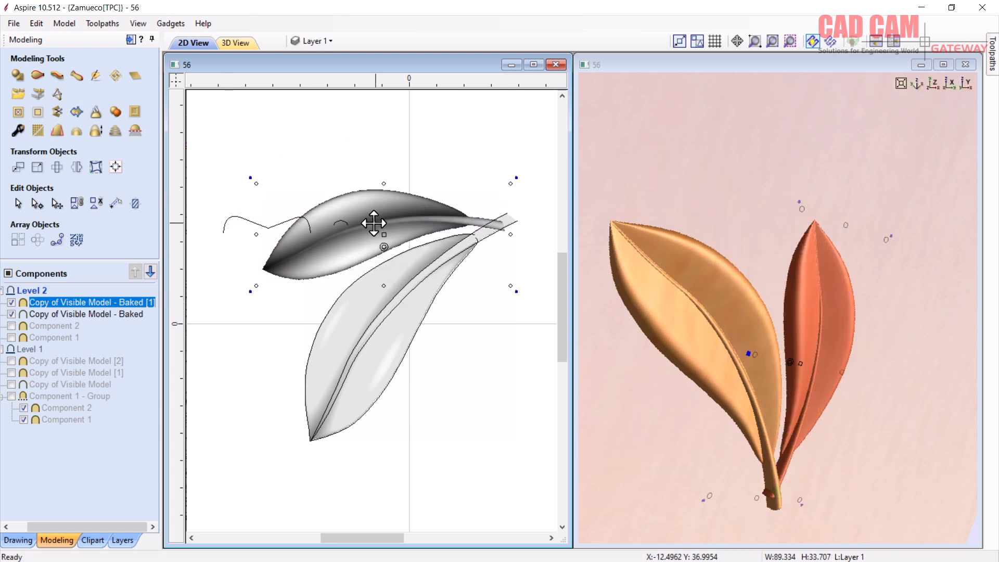
left_click_drag(367, 224, 363, 233)
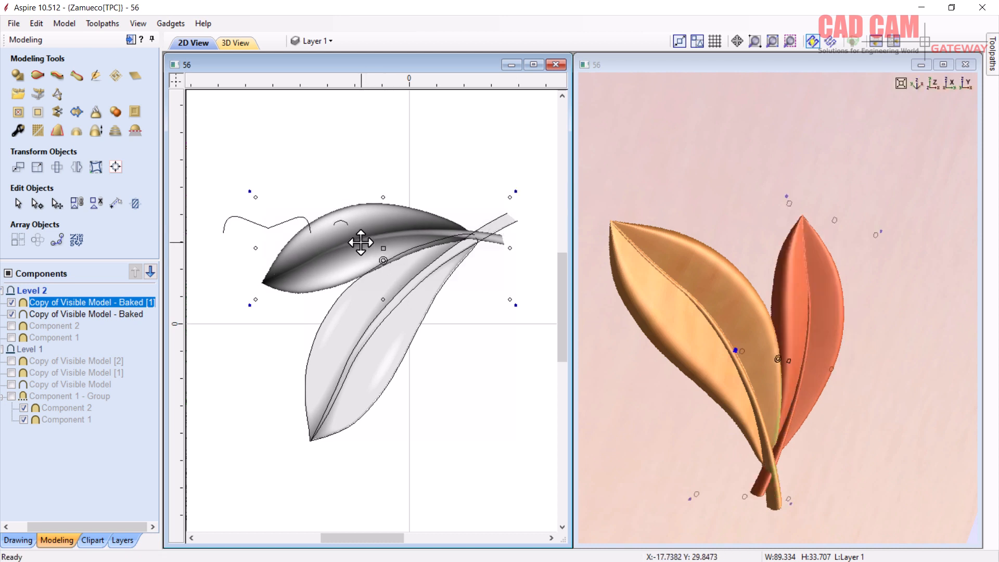
Place the copy's rotation pivot at the stem end and rotate the leaf around it until it fans out from the original.
mouse_move(383, 260)
left_mouse_down()
mouse_move(478, 241)
mouse_move(483, 223)
left_mouse_up()
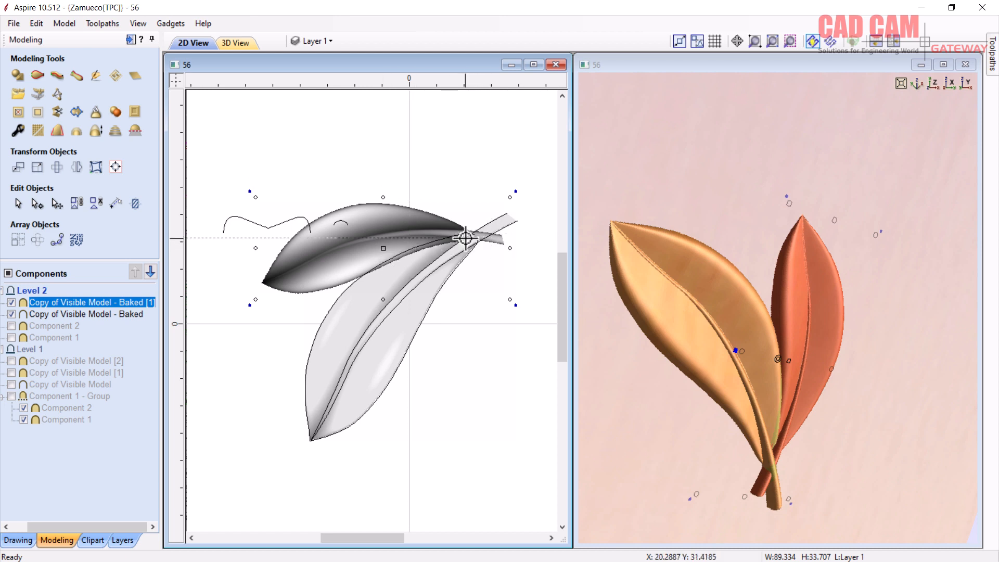
left_click_drag(517, 301, 447, 276)
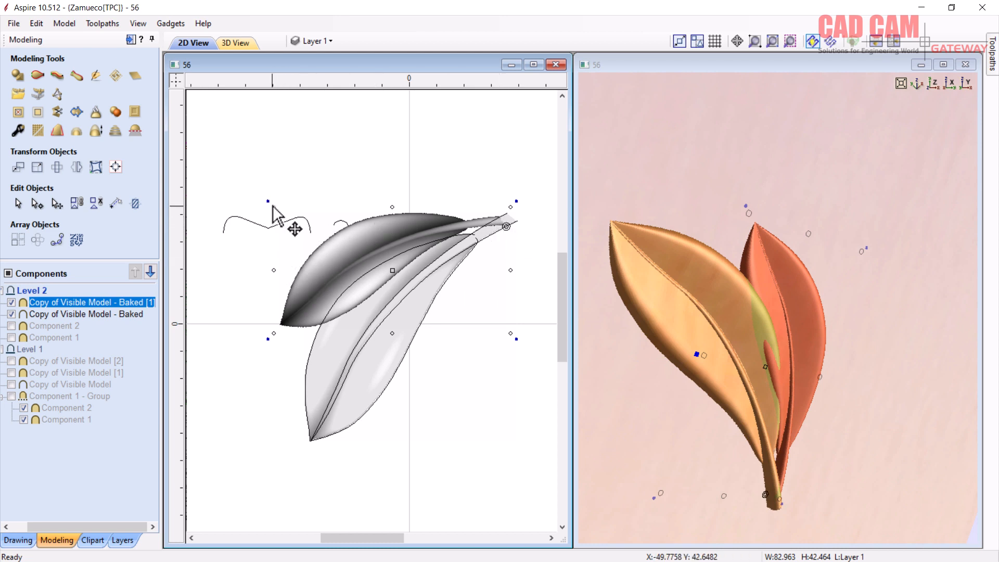
left_click_drag(272, 206, 274, 201)
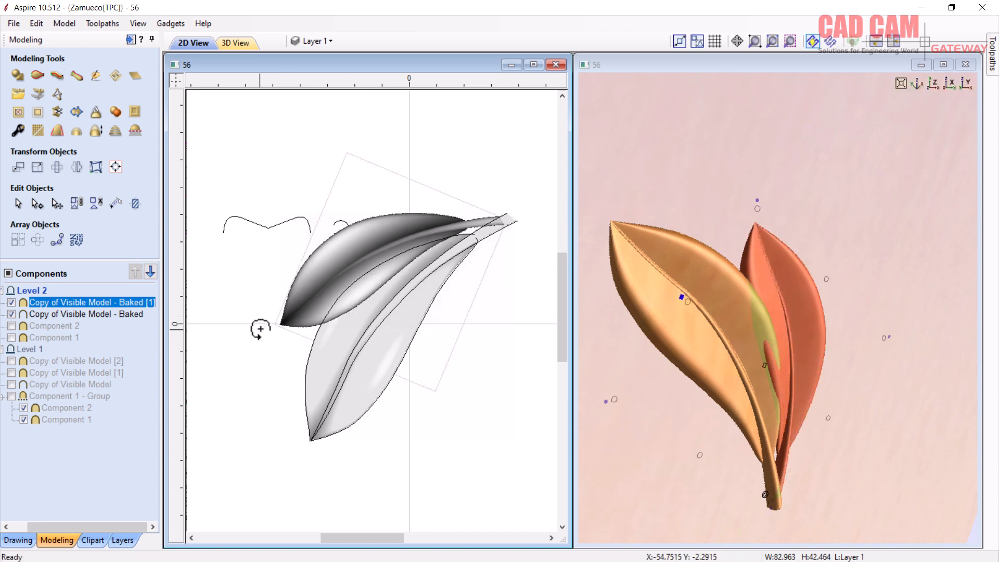
left_click_drag(260, 329, 257, 311)
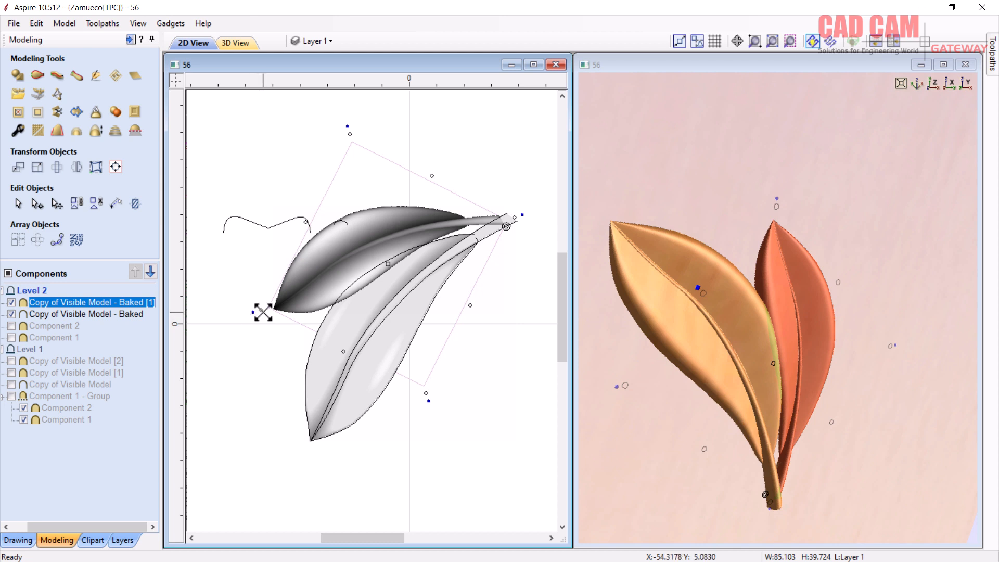
left_click_drag(253, 313, 253, 314)
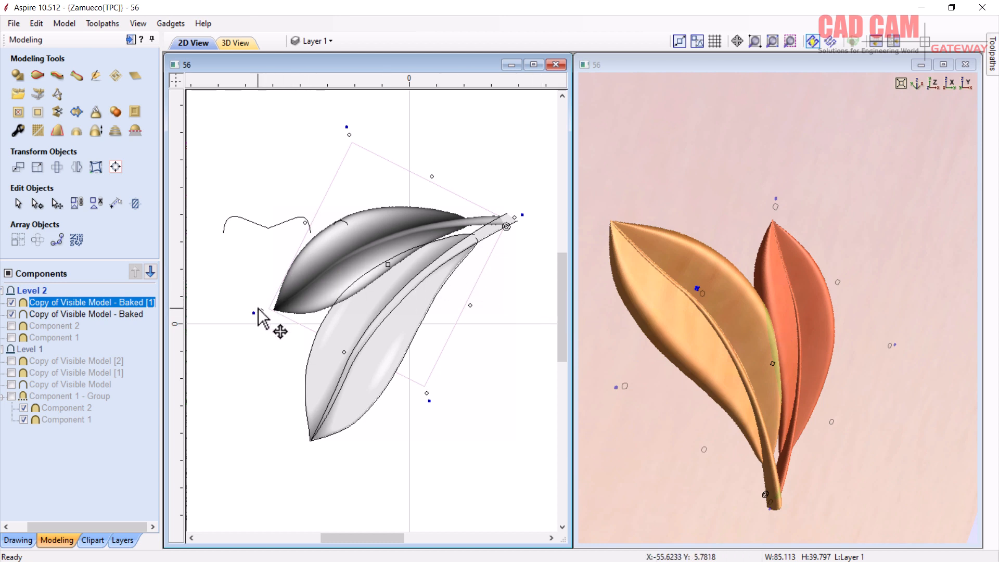
left_click_drag(252, 313, 254, 316)
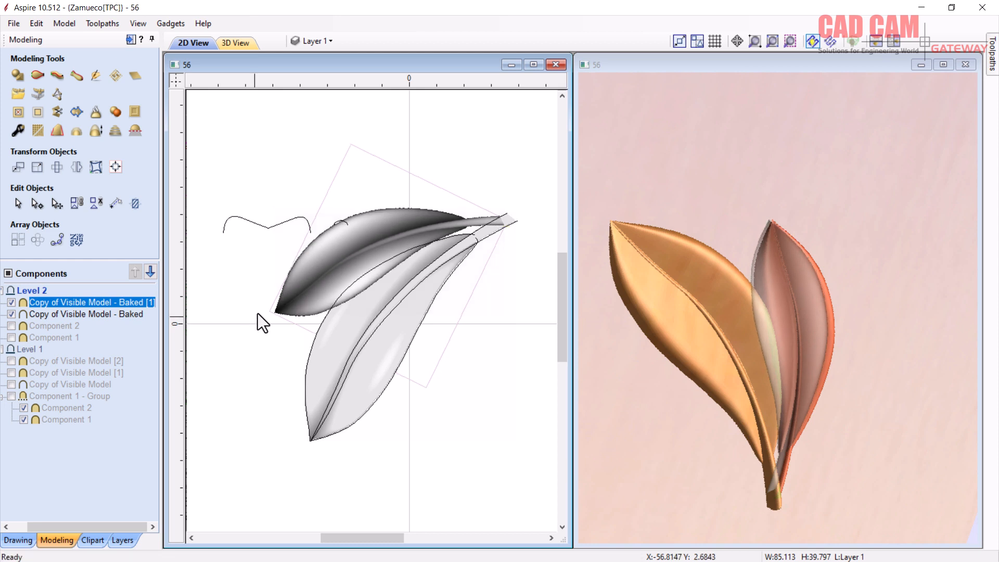
Shift the rotated copy slightly downward so its stem end sits within the original leaf's stem.
scroll(481, 223, "up", 6)
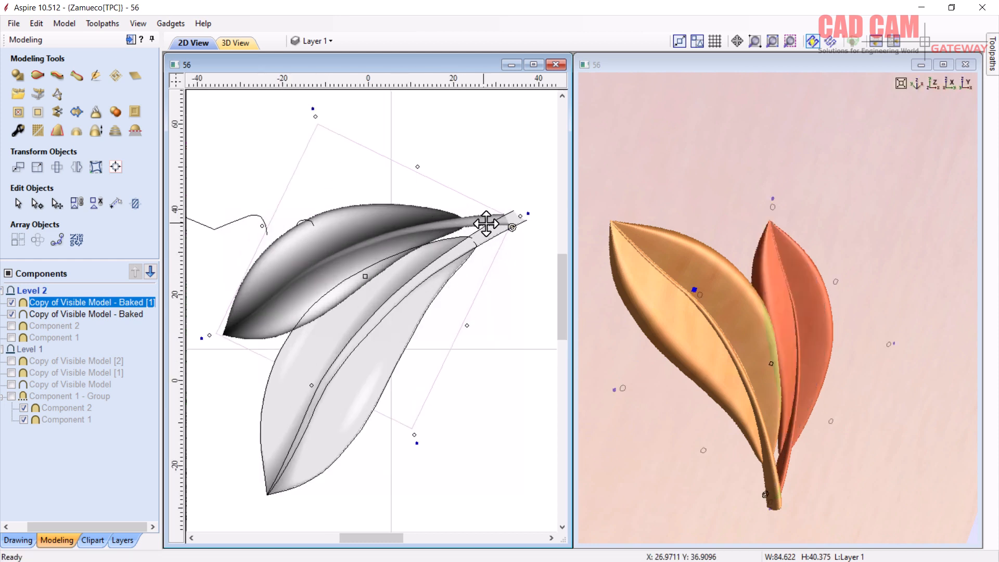
scroll(541, 212, "up", 2)
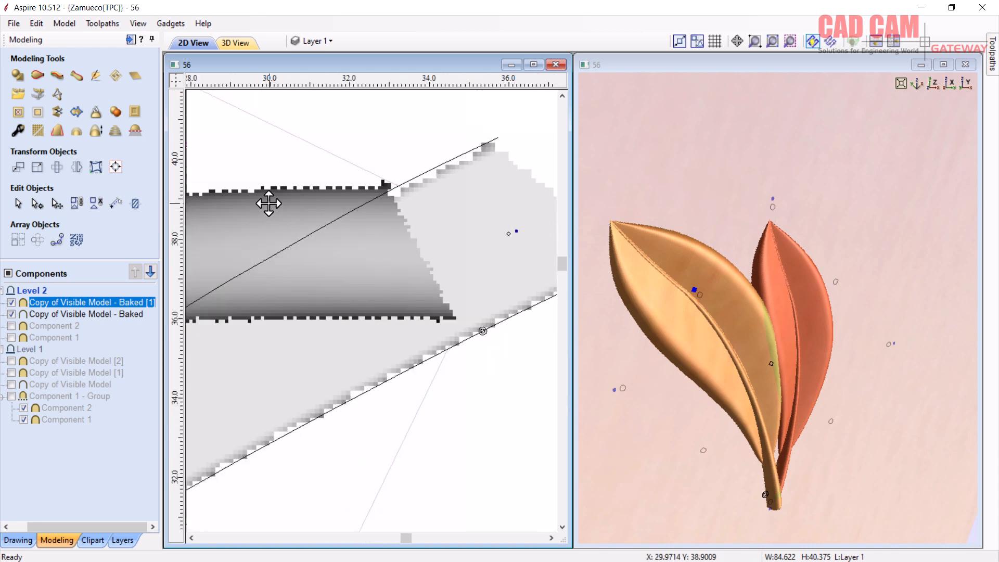
left_click_drag(269, 203, 270, 214)
scroll(517, 263, "down", 8)
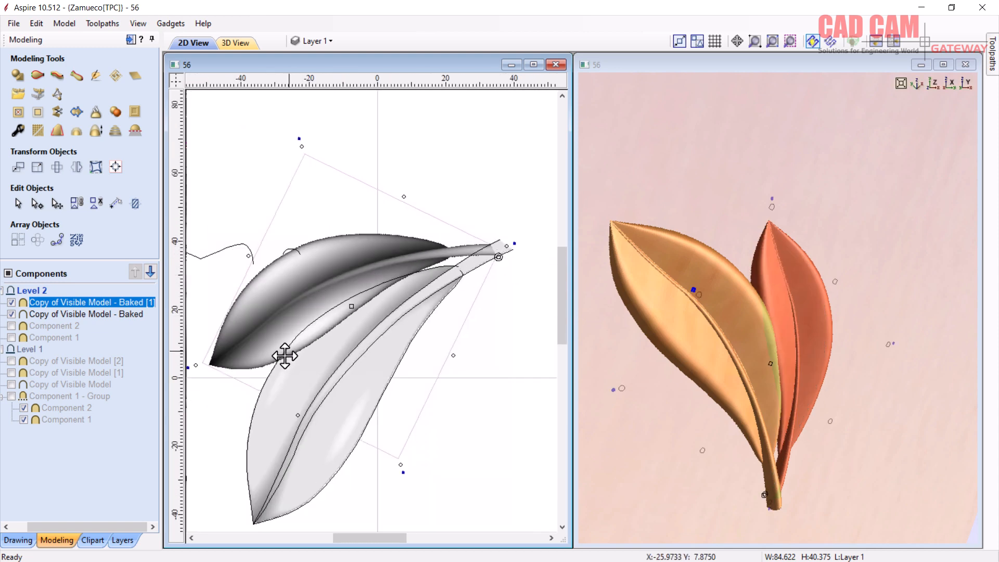
Paste a second copy of the baked leaf onto Level 2 and check it by toggling its visibility.
left_click(19, 292)
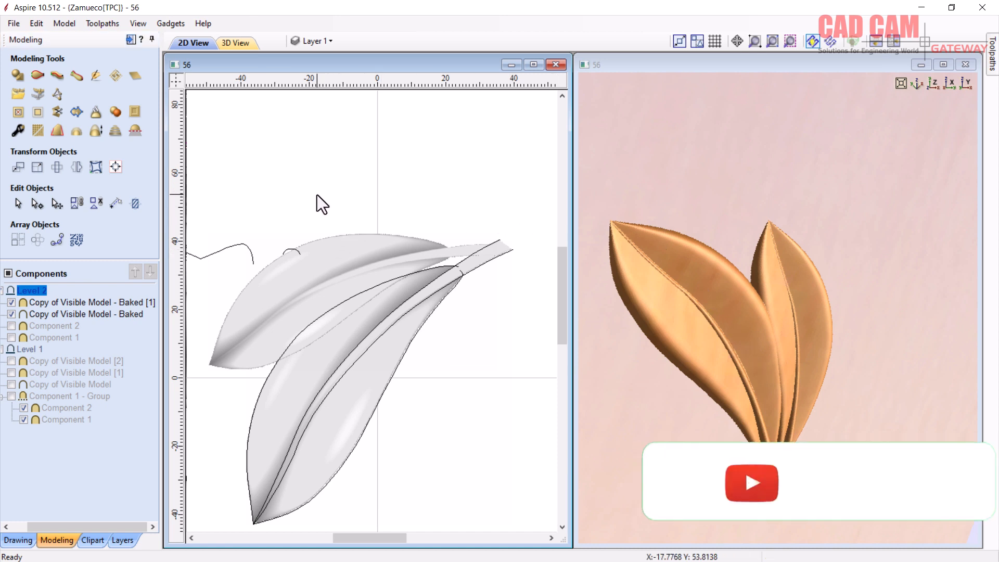
key("ctrl+v")
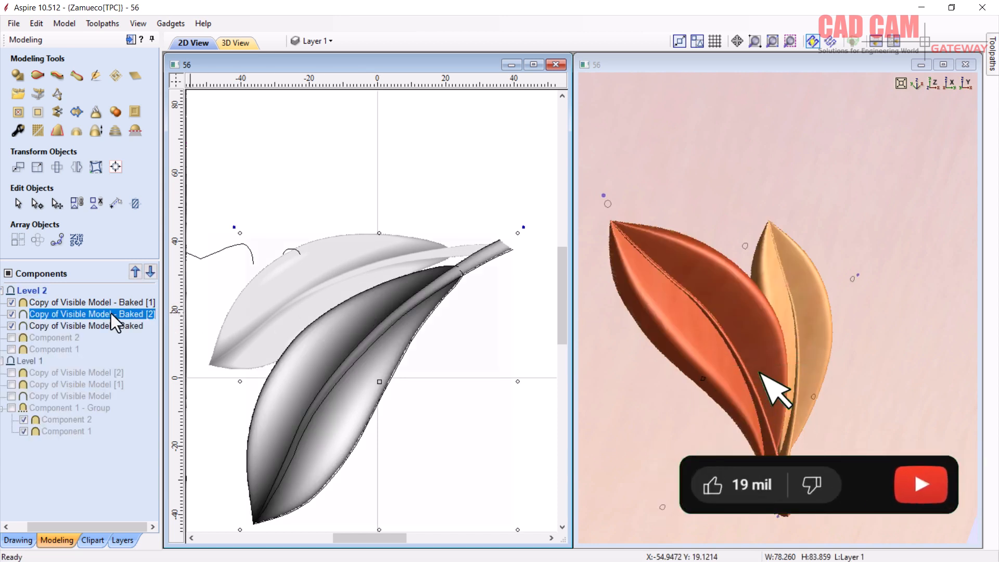
mouse_move(50, 318)
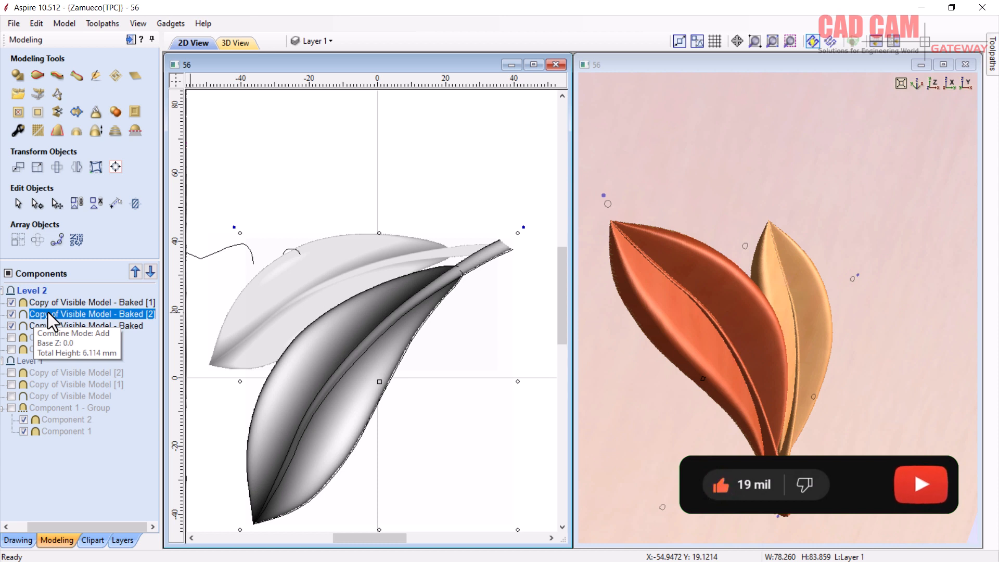
left_click(12, 315)
left_click(12, 316)
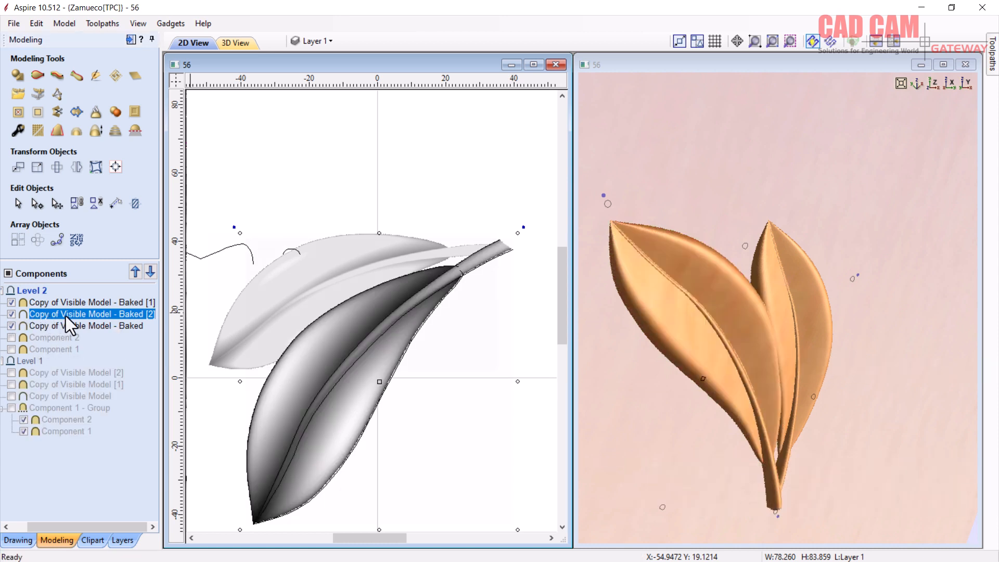
Set the second leaf copy's combine mode to Merge and its shape height to 5.22 mm.
right_click(68, 316)
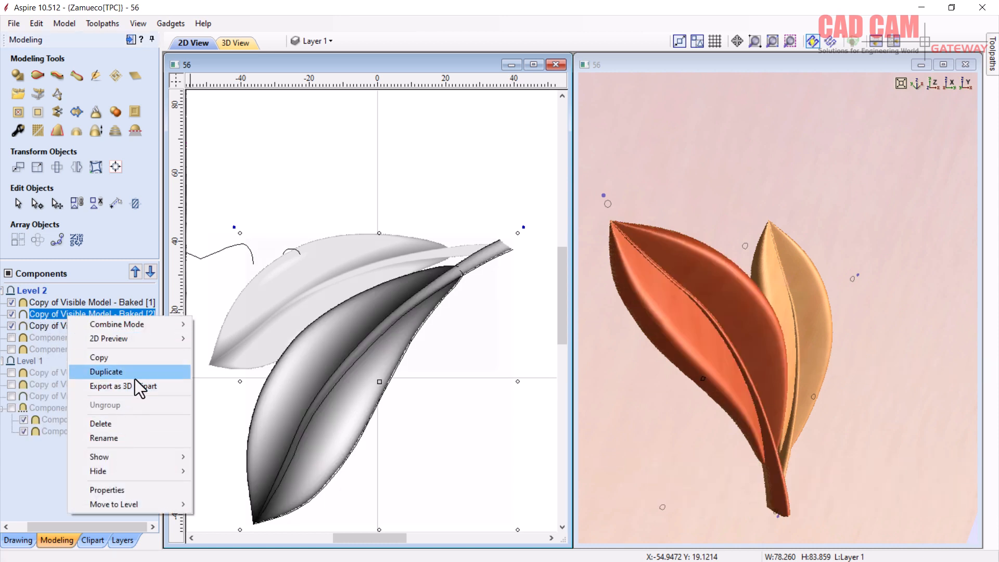
left_click(132, 490)
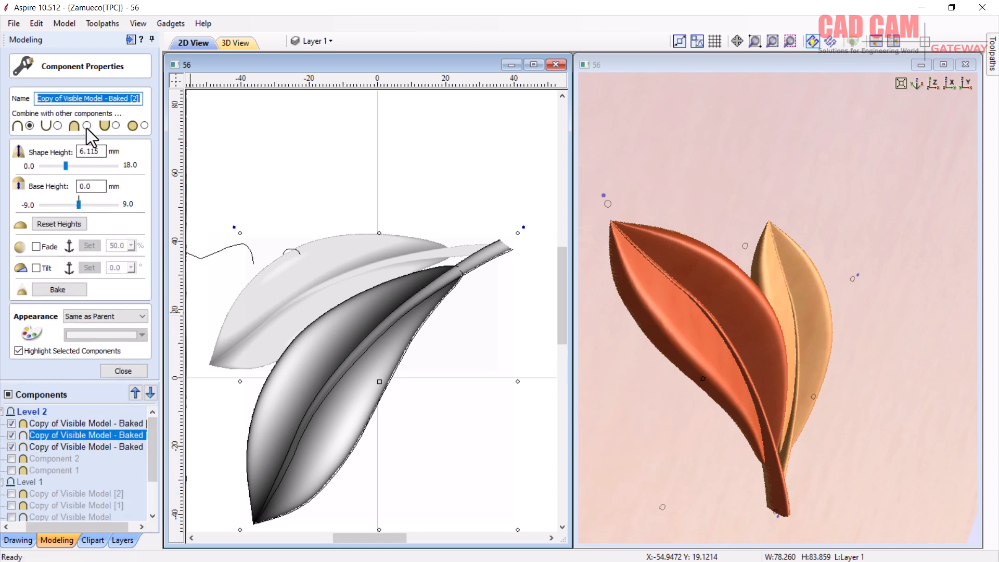
left_click(87, 127)
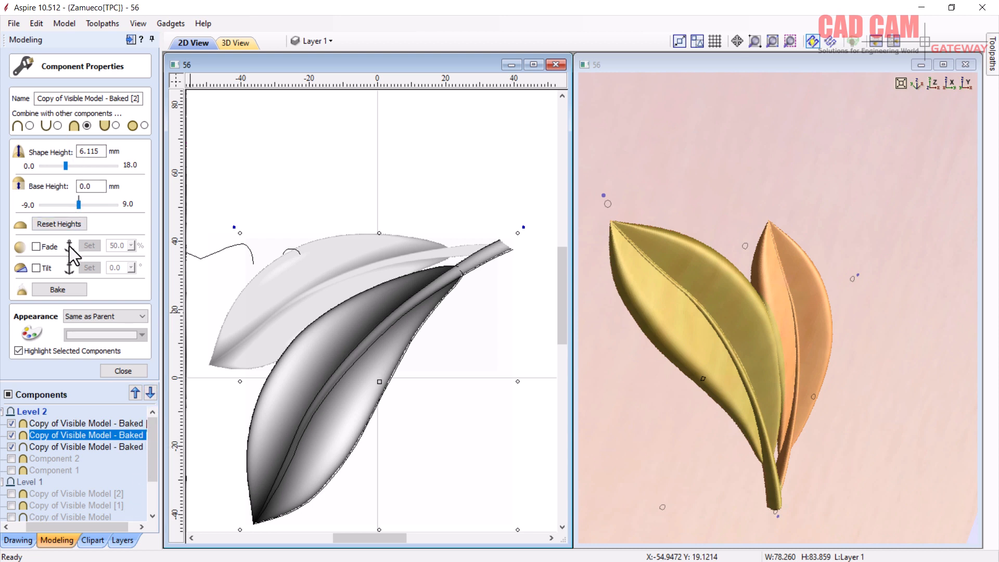
left_click(63, 166)
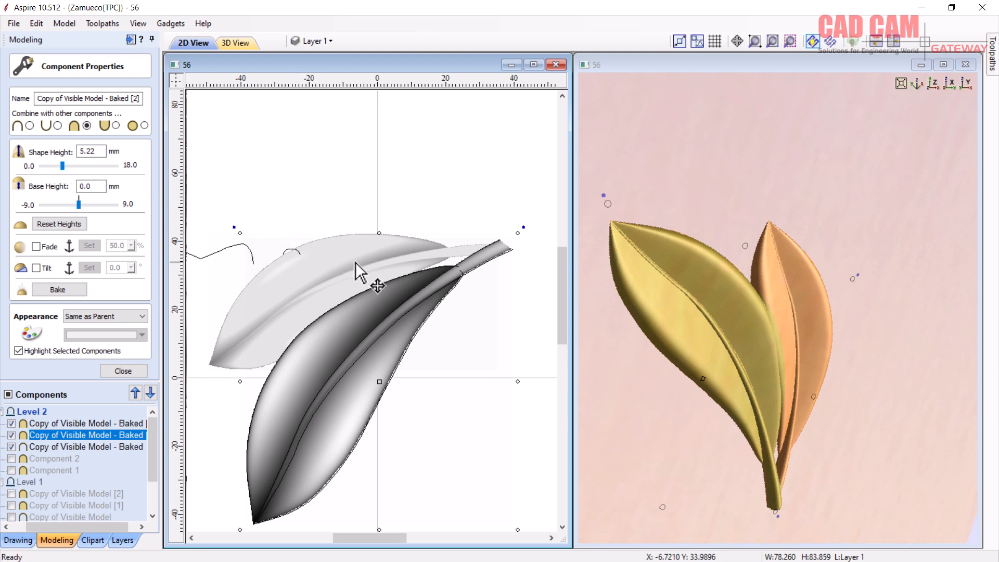
left_click(125, 371)
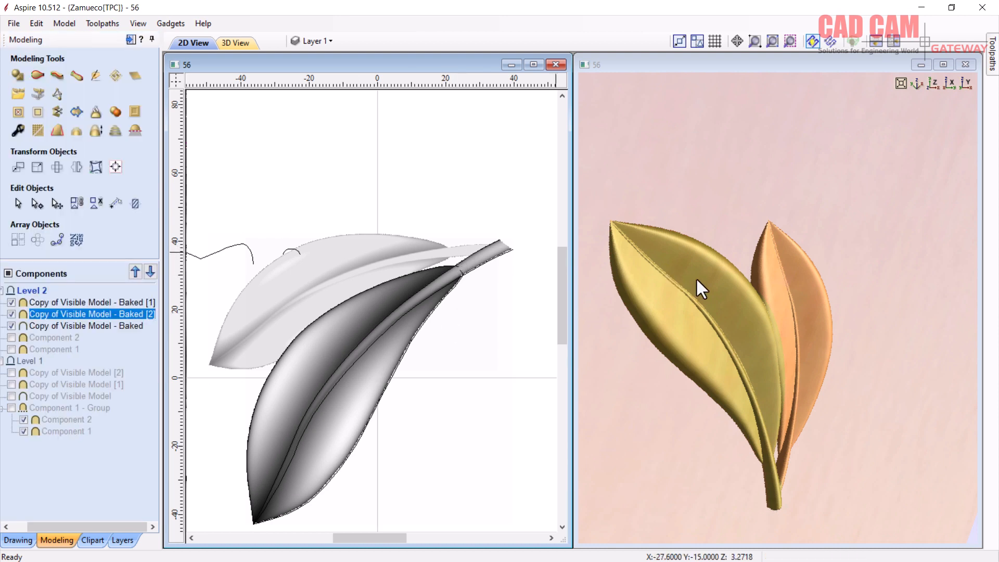
Place the second copy's rotation pivot at the stem end and rotate the leaf to point downward on the original's other side.
left_click(382, 351)
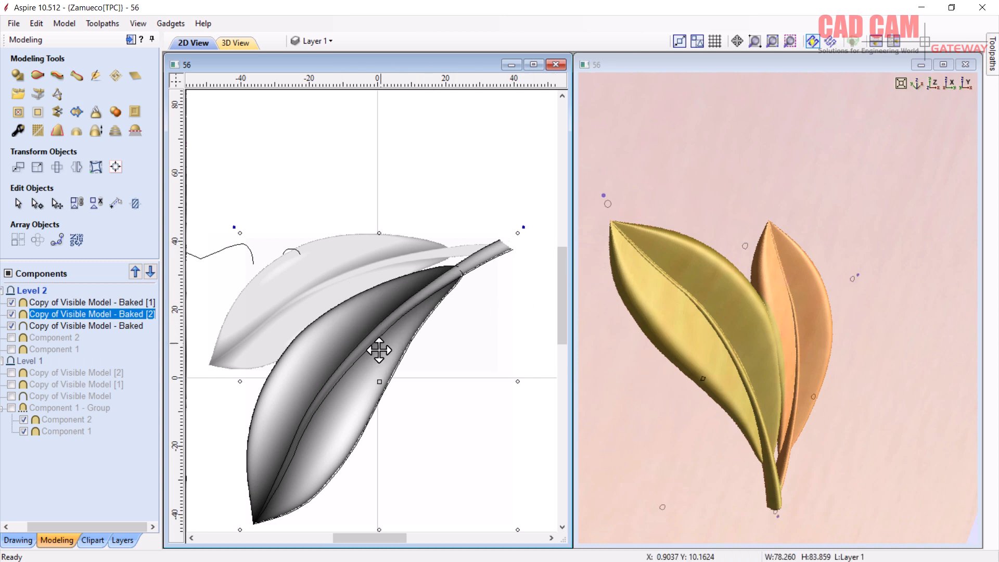
scroll(489, 275, "down", 2)
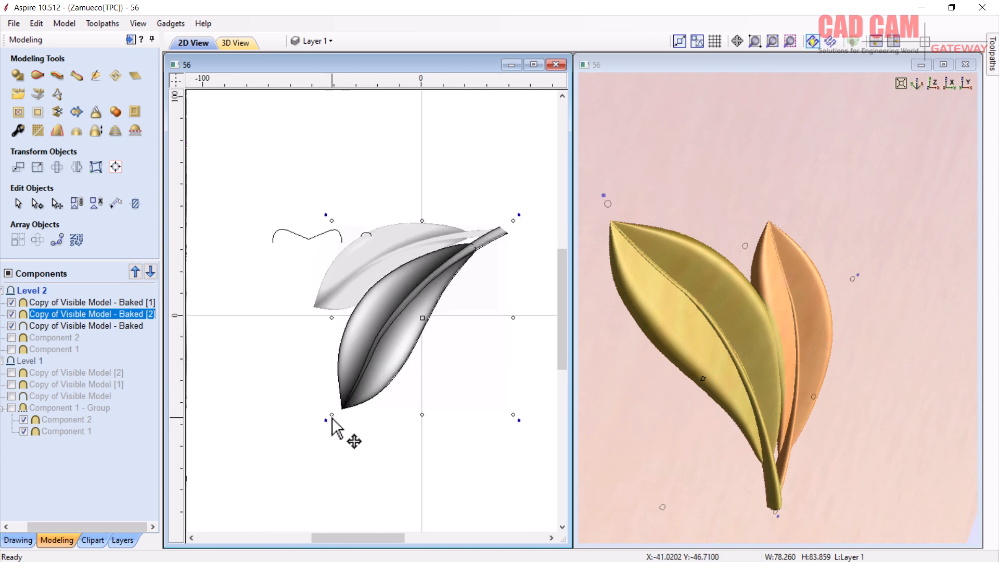
left_click_drag(325, 420, 435, 349)
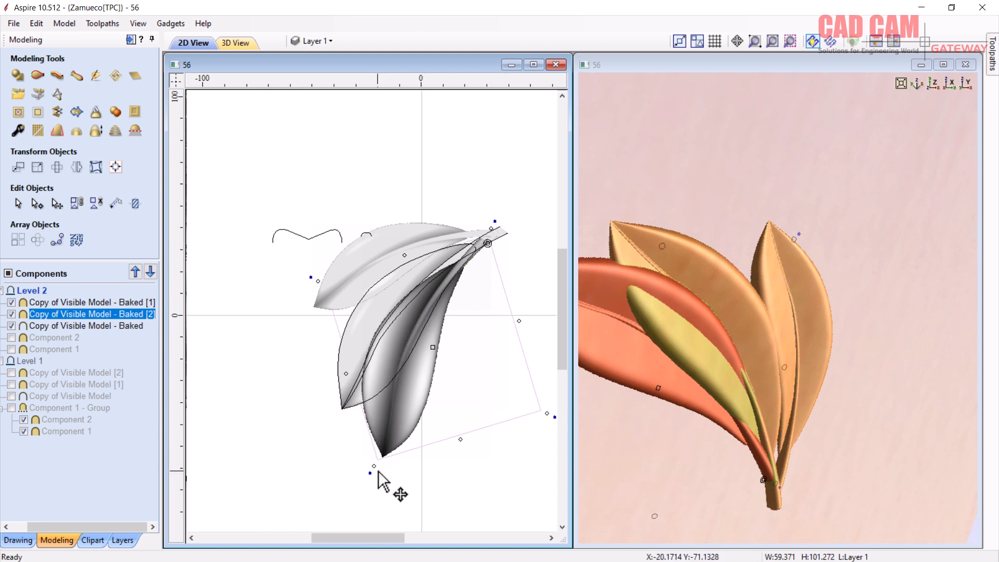
left_click_drag(389, 475, 412, 476)
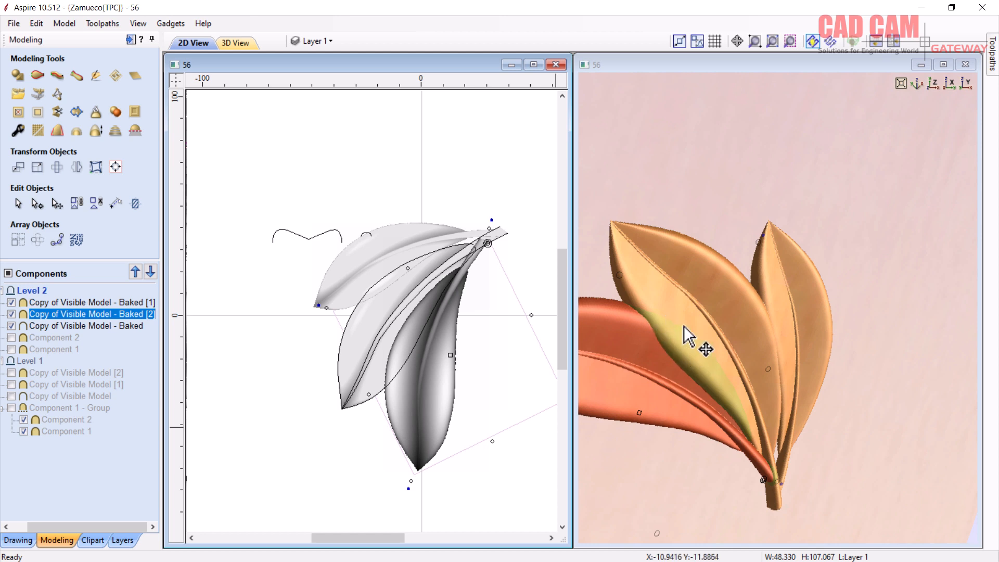
left_click(411, 490)
left_click(423, 447)
left_click(424, 444)
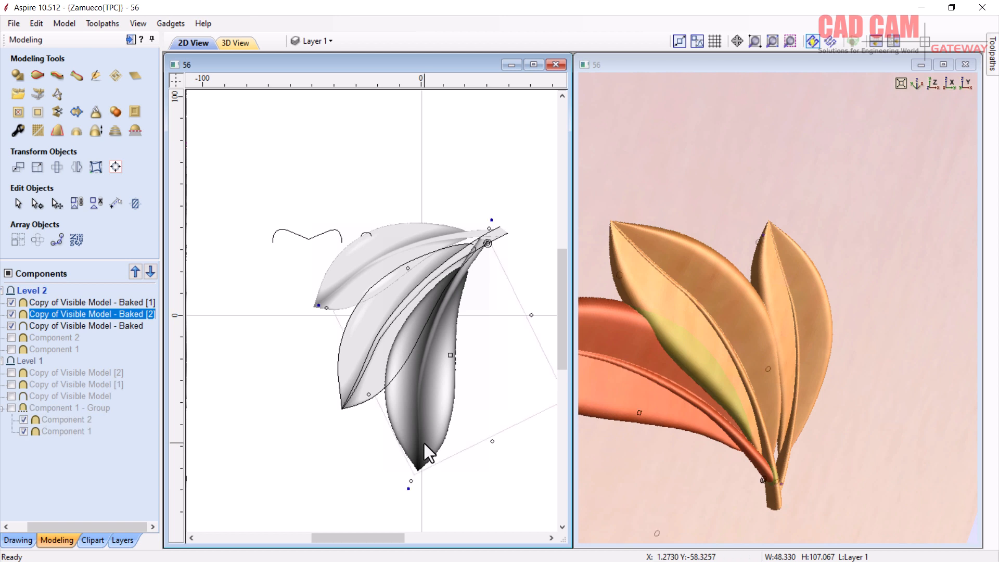
left_click_drag(408, 488, 406, 486)
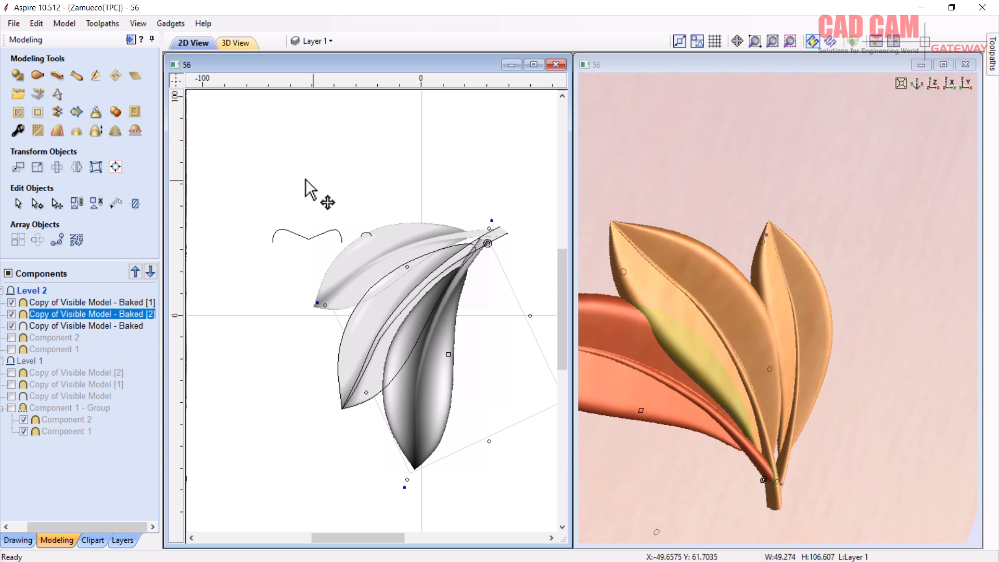
Bake the three visible leaf components on Level 2 into a single cluster component.
left_click(229, 162)
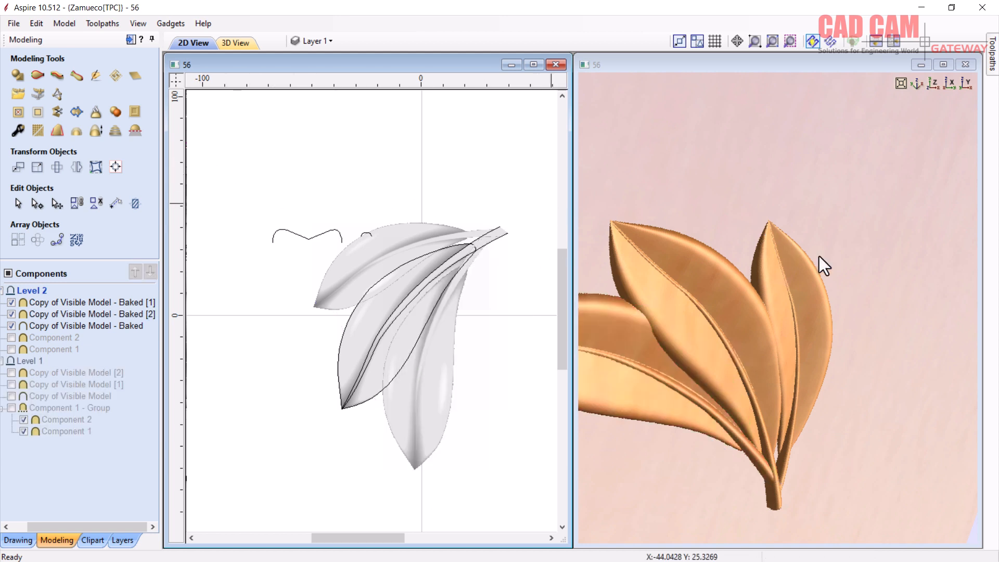
scroll(853, 294, "down", 4)
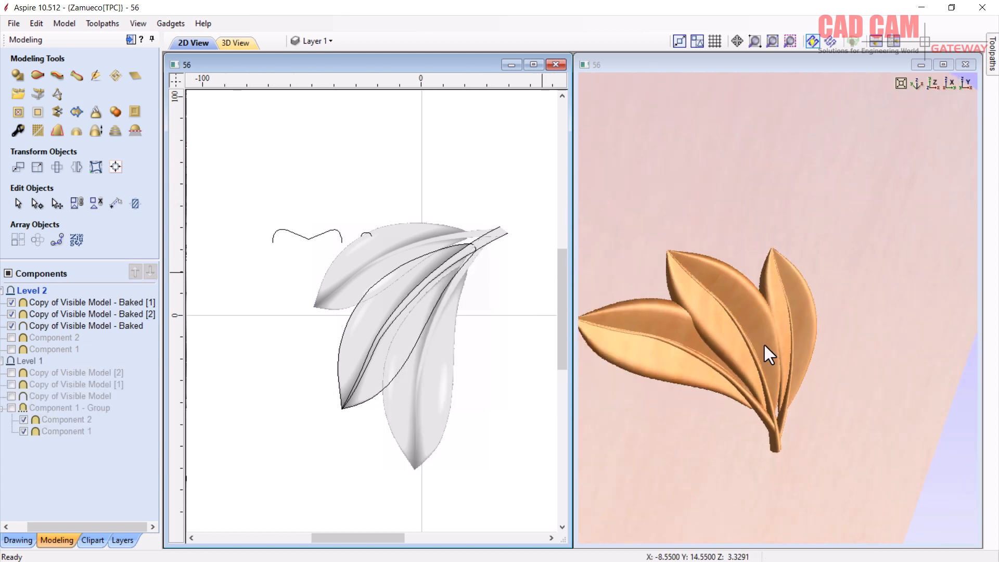
scroll(750, 391, "up", 1)
scroll(751, 391, "up", 1)
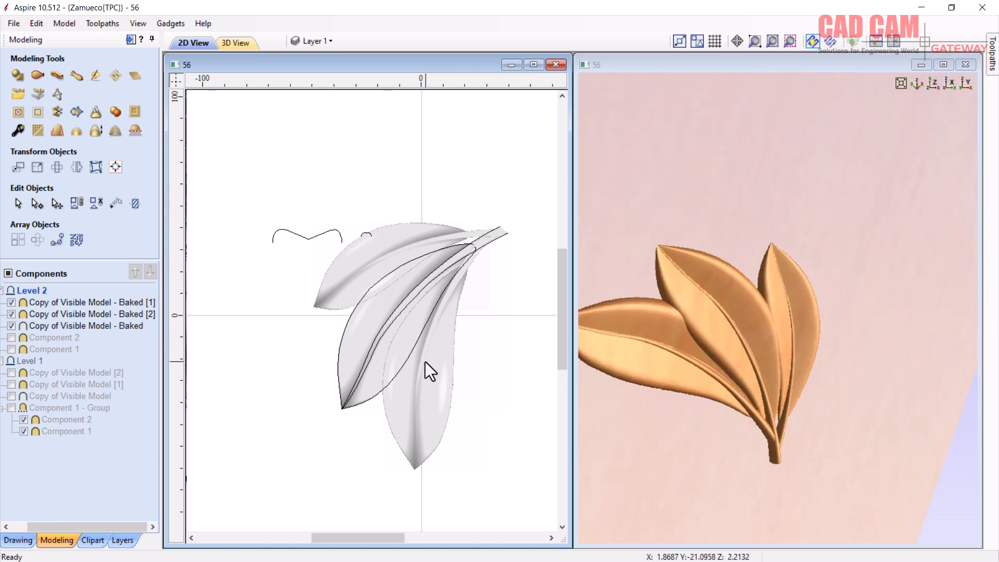
left_click(108, 326)
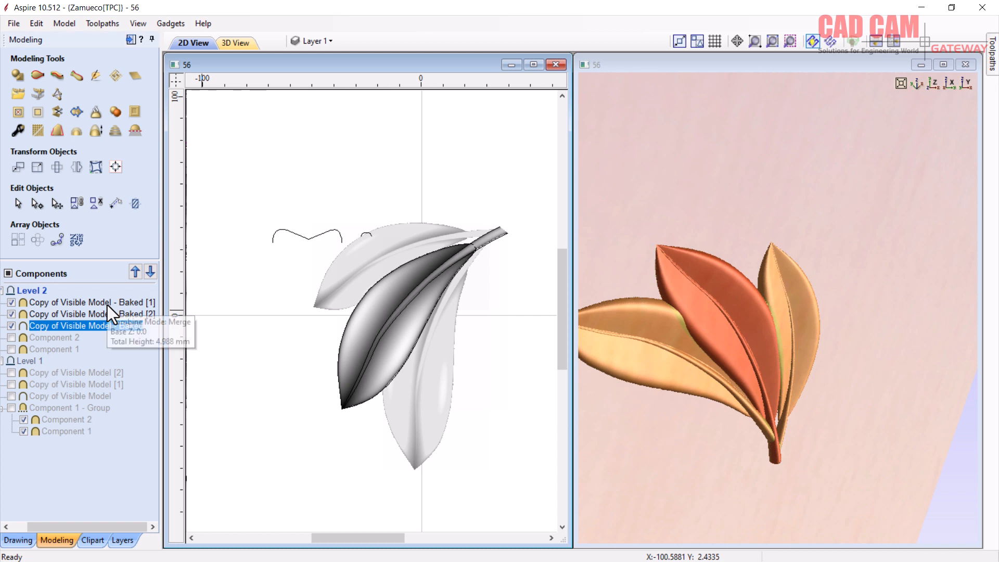
left_click(101, 304, "shift")
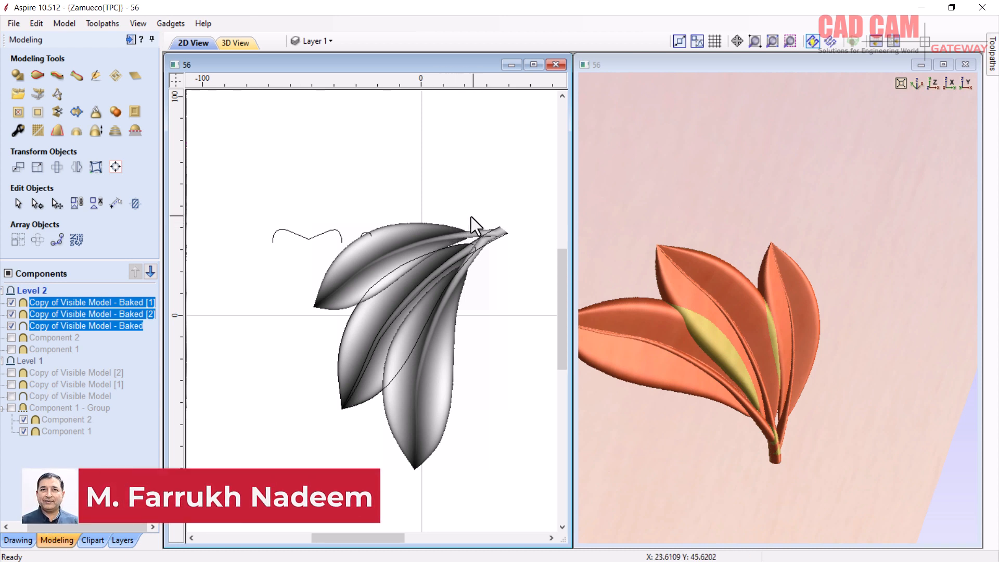
left_click(96, 112)
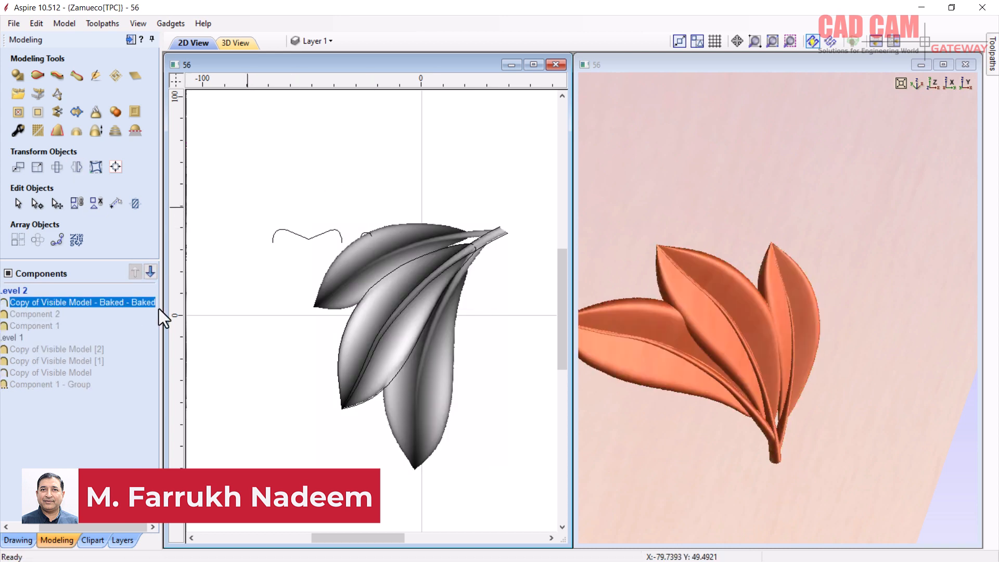
left_click(498, 357)
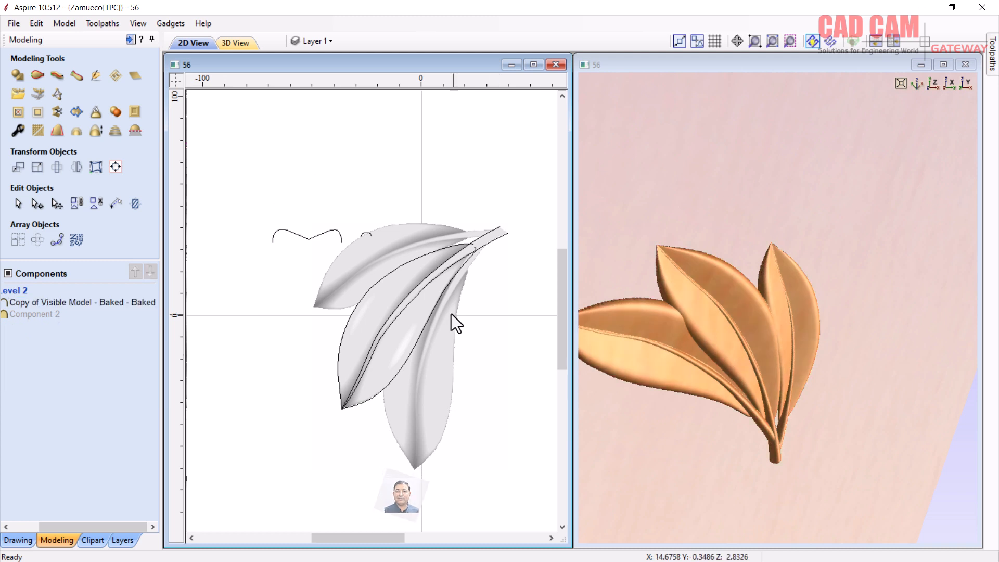
Paste a copy of the single baked leaf and move it to the empty area up and to the left of the cluster.
left_click(409, 276)
scroll(519, 266, "down", 2)
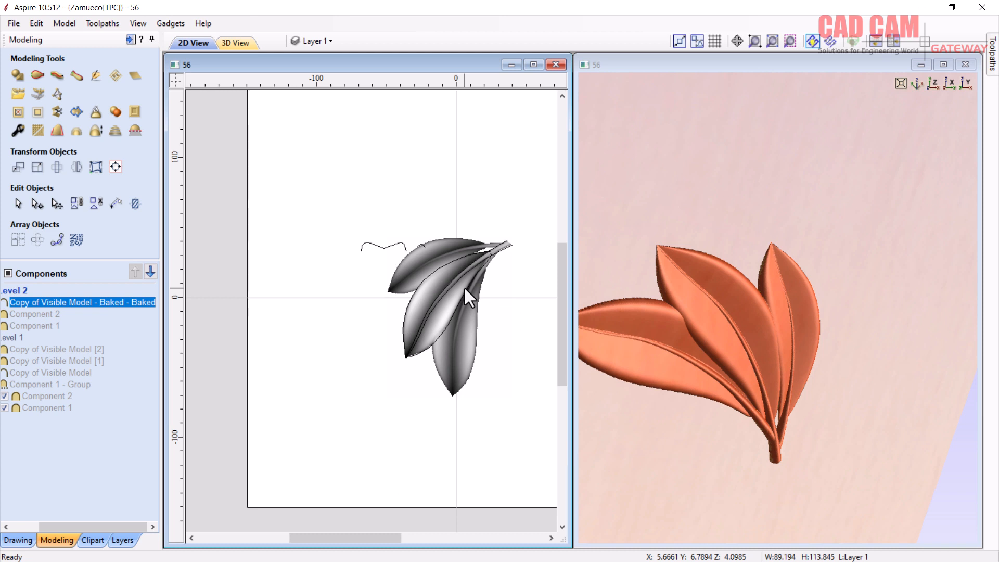
key("ctrl+v")
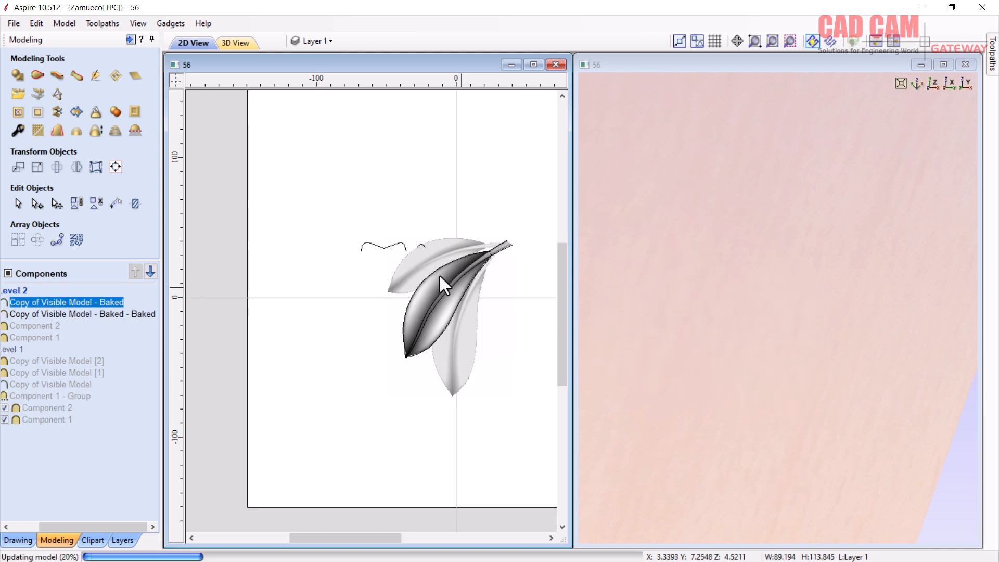
left_click(444, 290)
left_click_drag(437, 290, 303, 198)
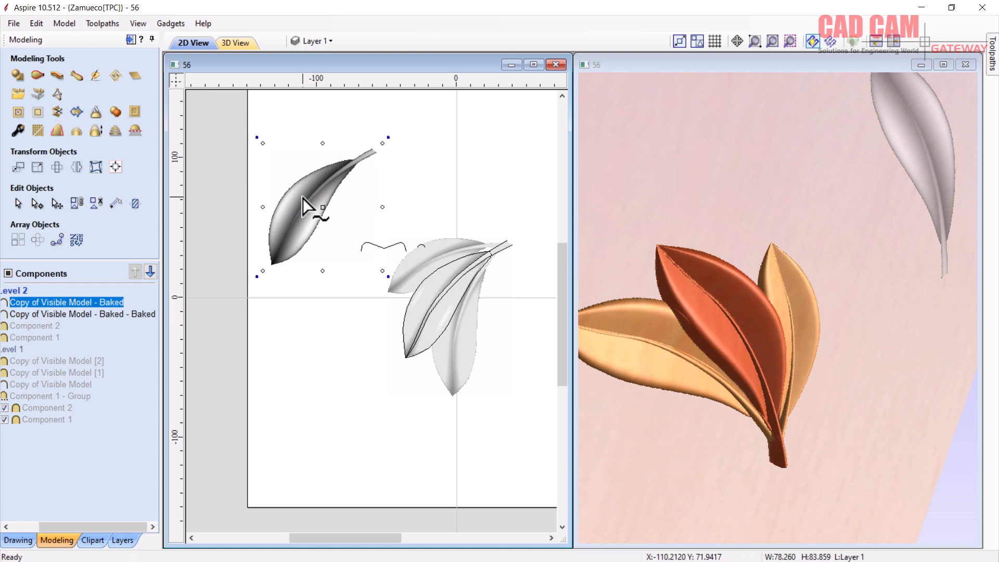
right_click(301, 198)
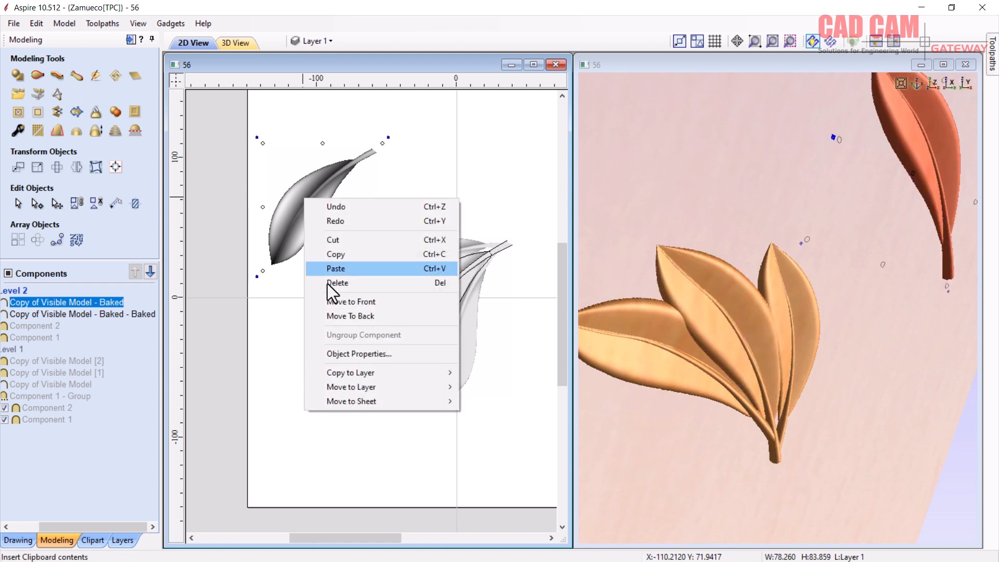
left_click(354, 356)
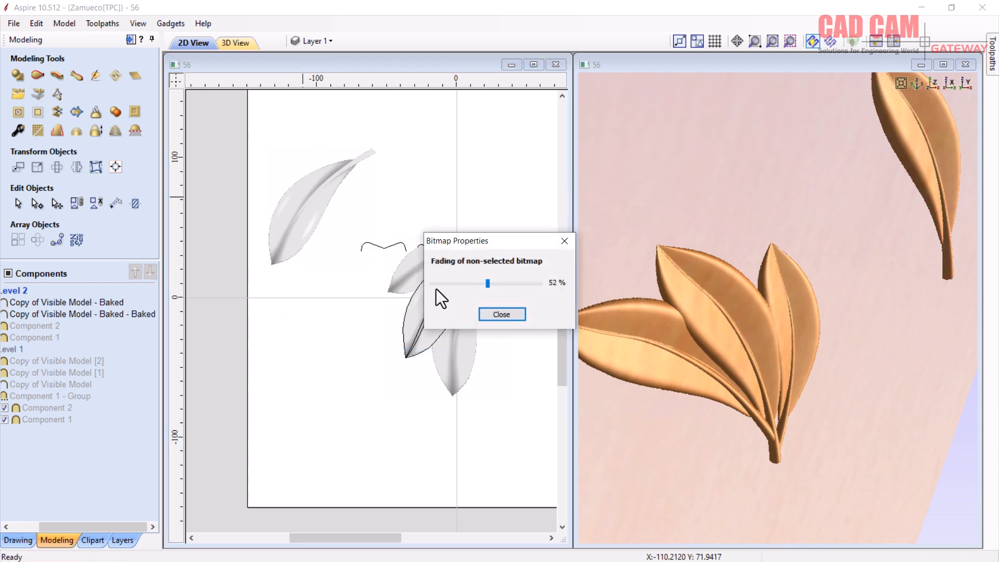
left_click(563, 242)
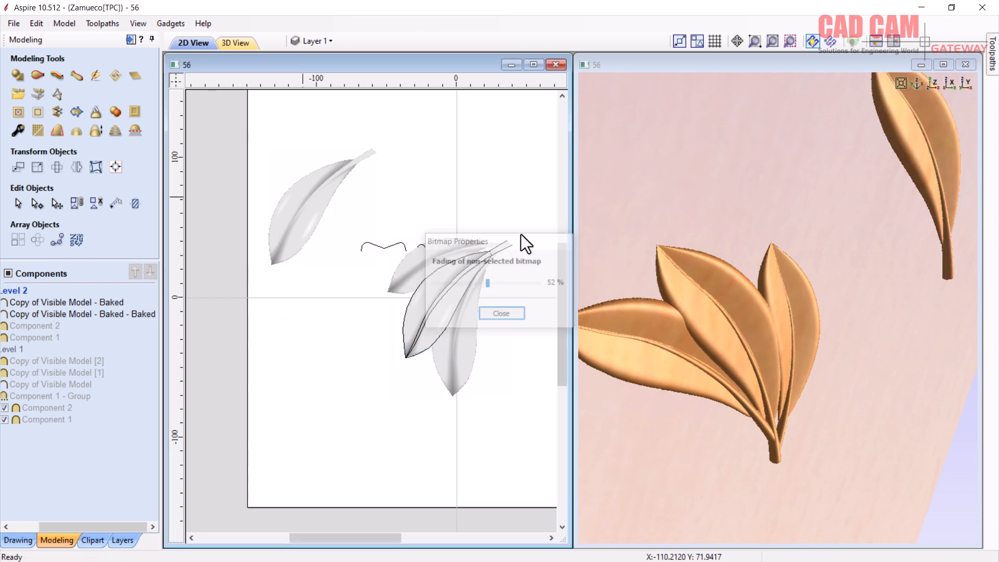
left_click(298, 201)
right_click(297, 200)
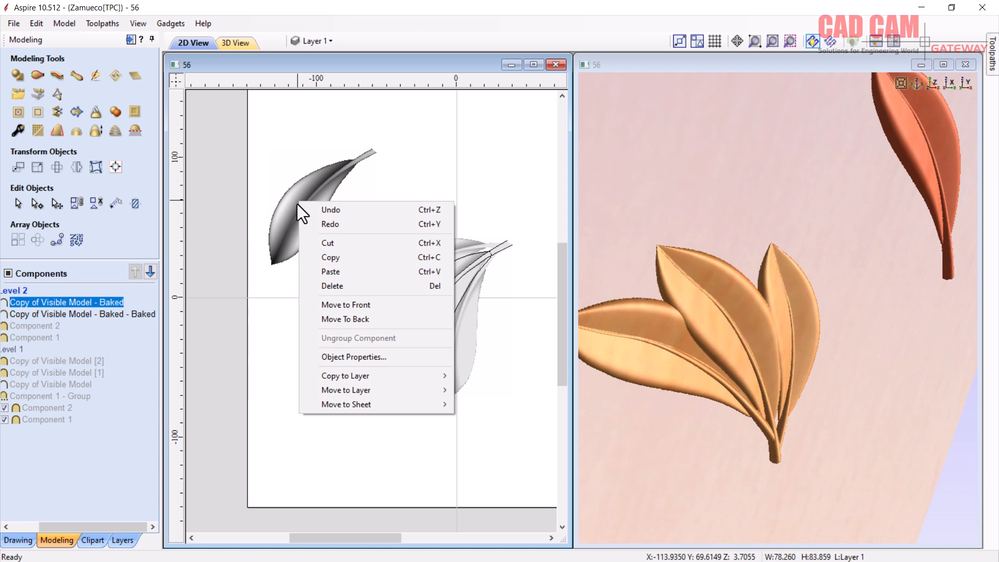
left_click(296, 204)
right_click(296, 204)
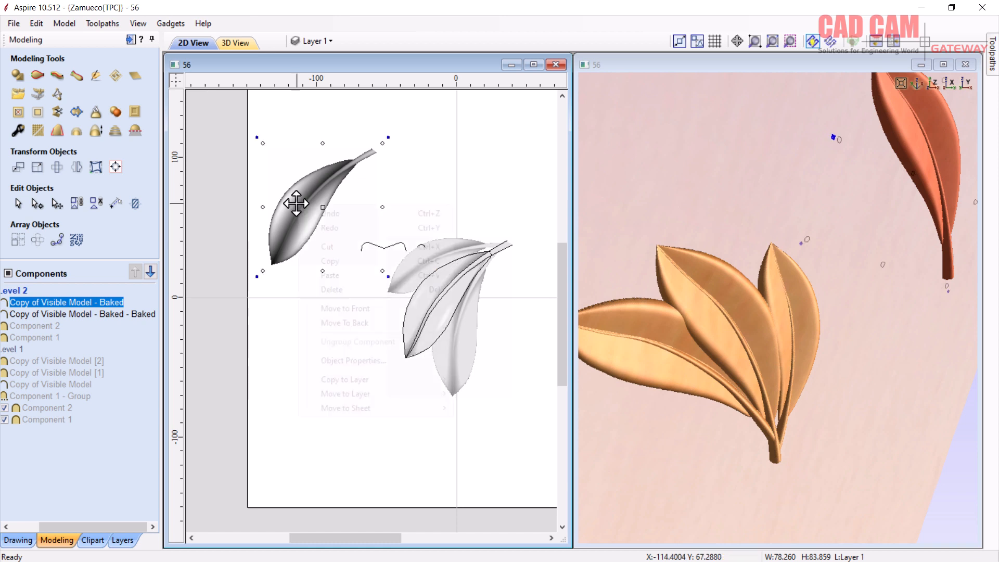
Set the separate single leaf's combine mode to Merge in its component properties.
right_click(104, 301)
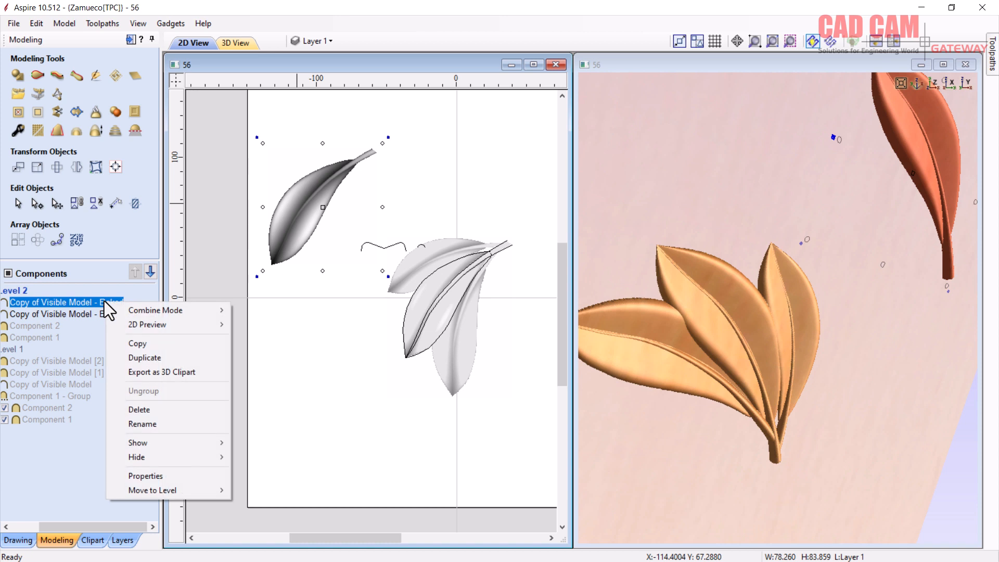
left_click(148, 474)
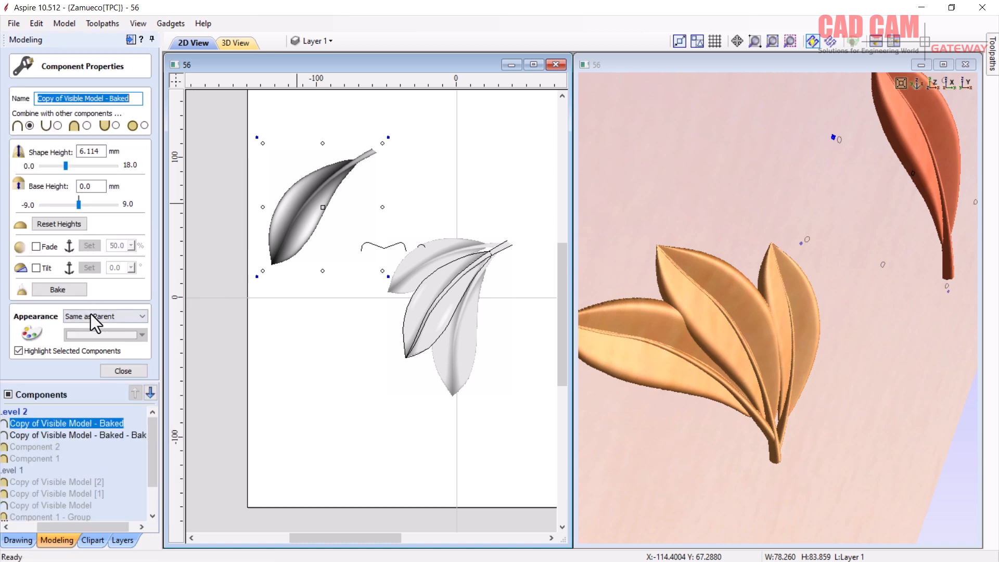
left_click(83, 126)
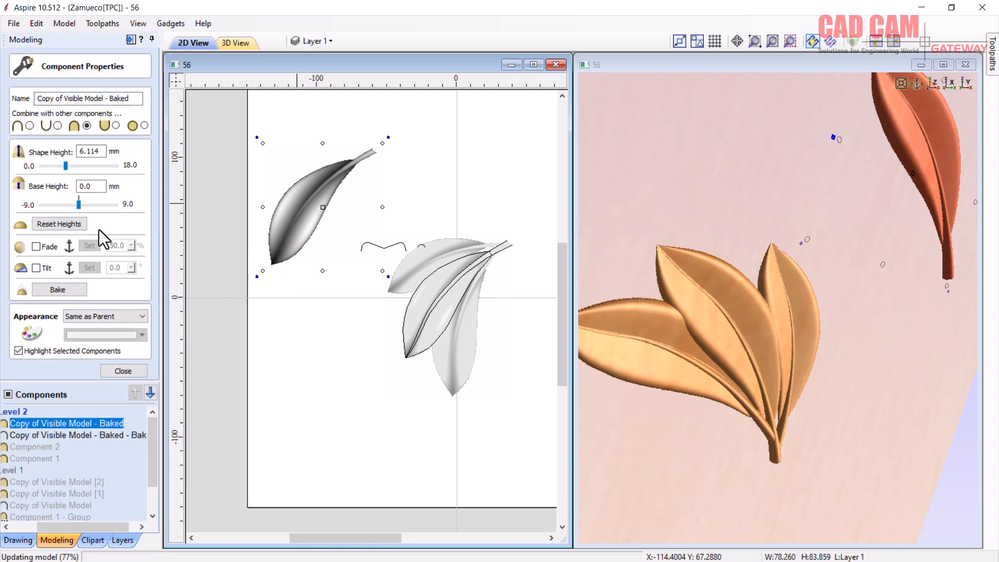
left_click(126, 371)
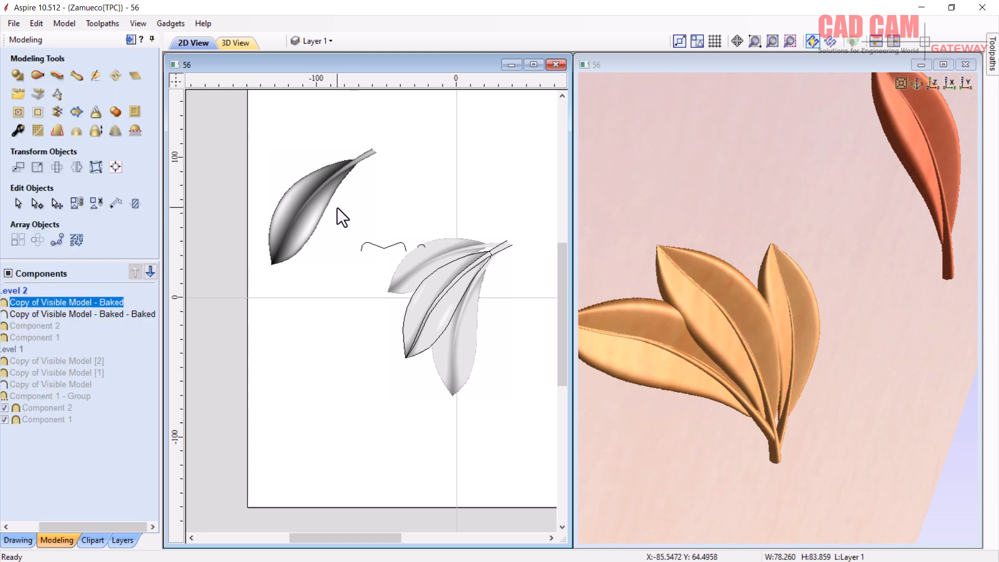
left_click(328, 317)
Duplicate the baked three-leaf cluster in place on Level 2 and ready the copy for transforming.
left_click(434, 255)
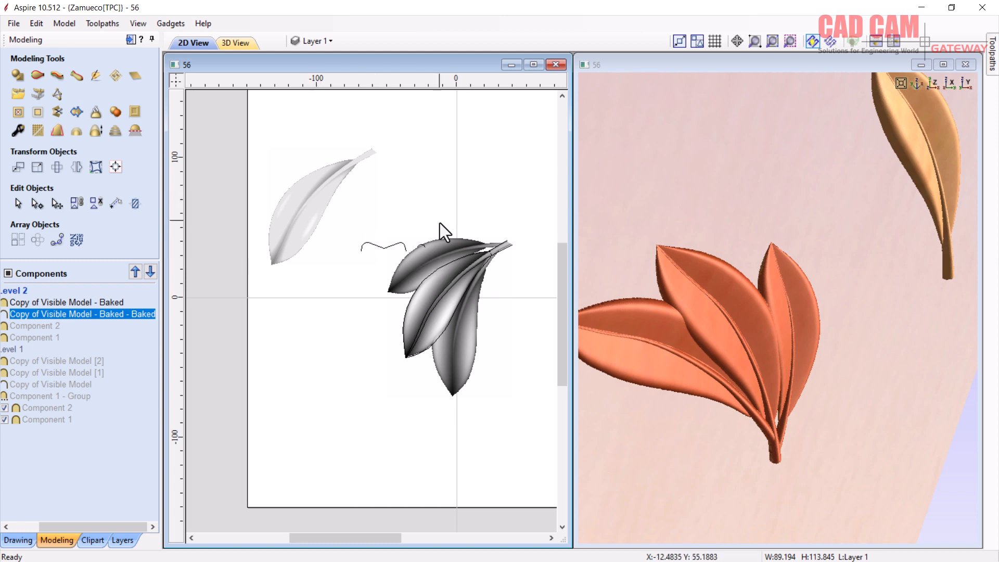
left_click(453, 247)
key("ctrl+v")
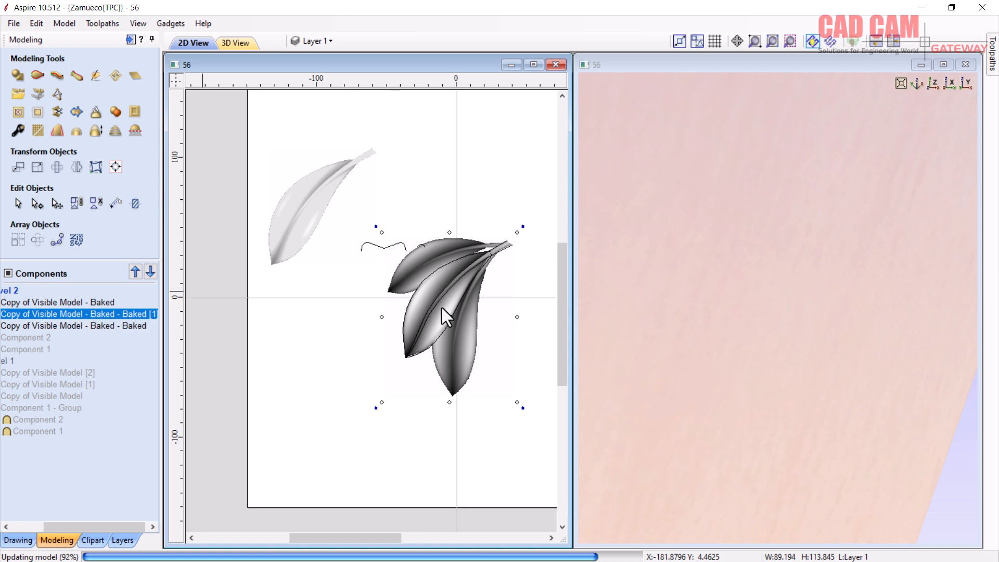
left_click(453, 271)
left_click(453, 273)
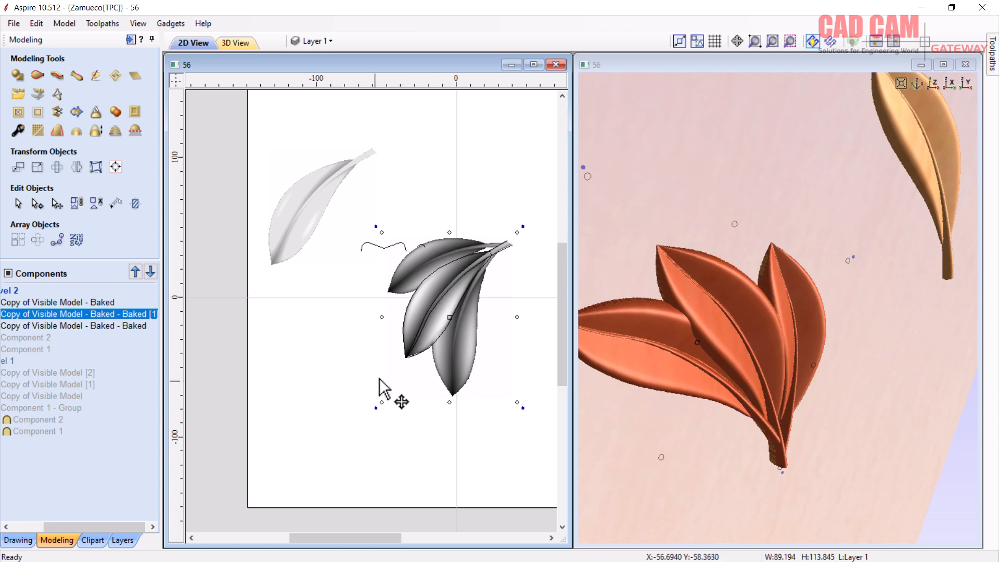
Rotate the duplicate cluster slightly clockwise and move it down and to the left so its stem overlaps the original cluster.
left_click(375, 408)
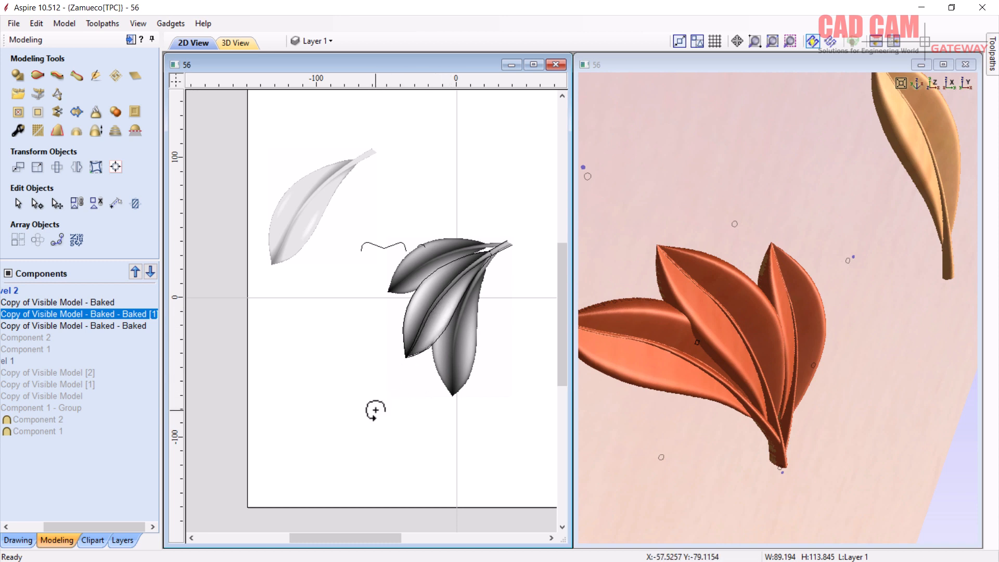
left_click_drag(374, 408, 361, 373)
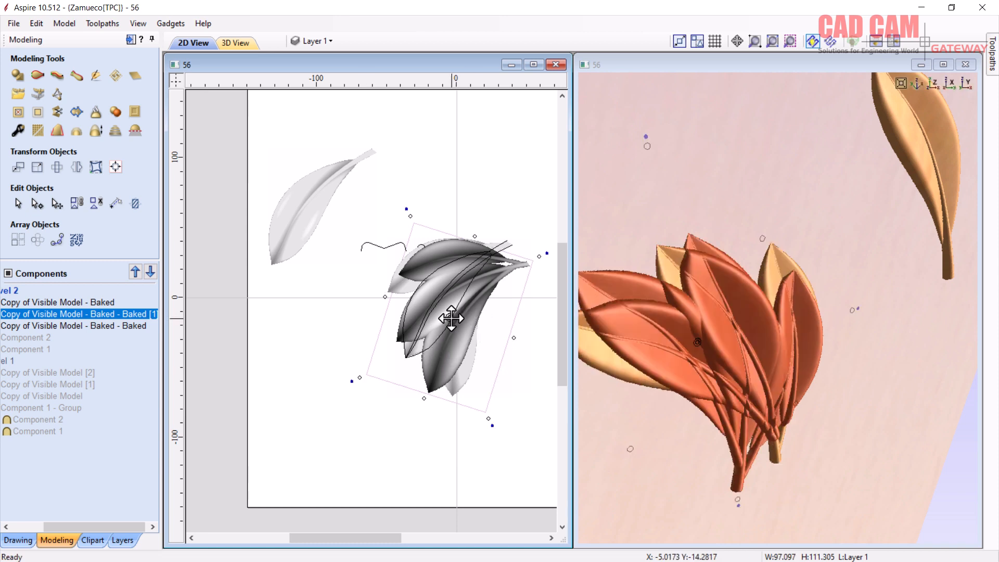
left_click_drag(529, 268, 414, 306)
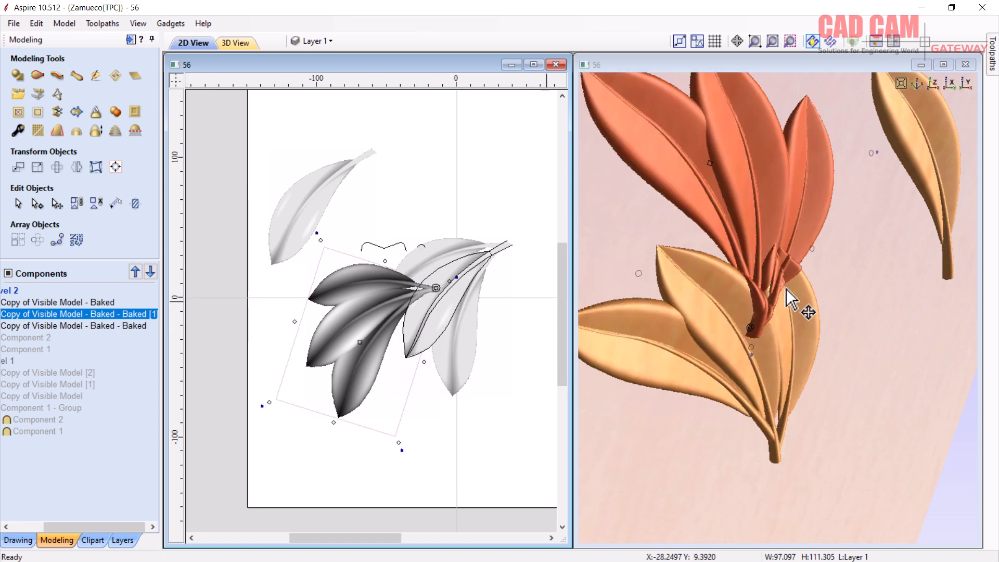
Set the duplicate cluster's combine mode to Merge and rotate it counter-clockwise about its stem end.
right_click(36, 313)
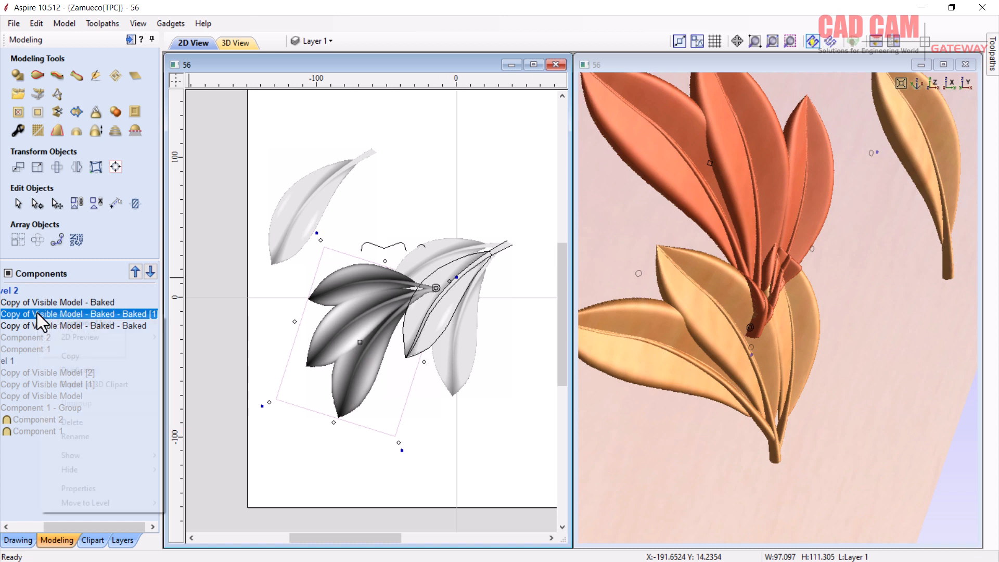
left_click(99, 486)
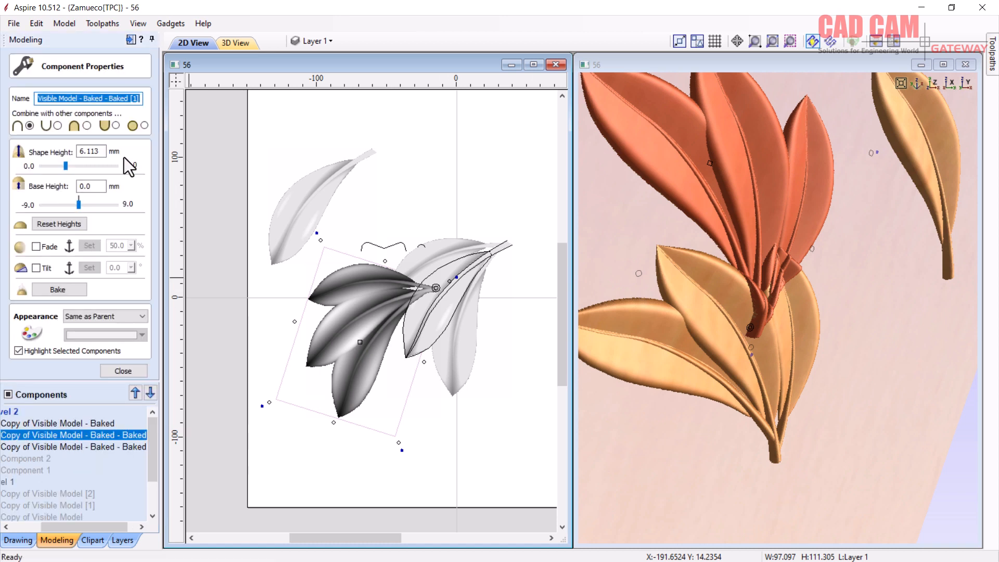
left_click(87, 126)
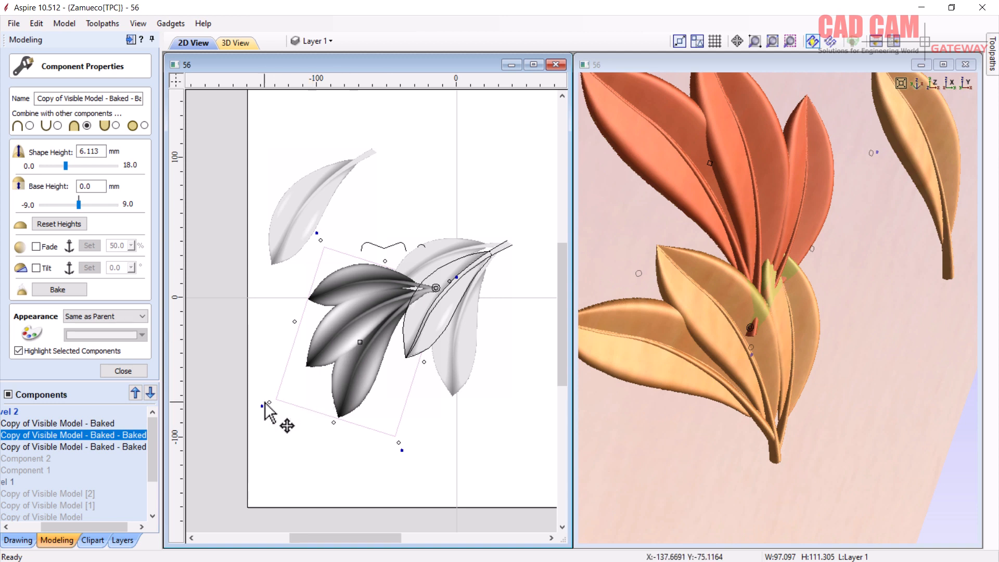
left_click_drag(265, 412, 304, 464)
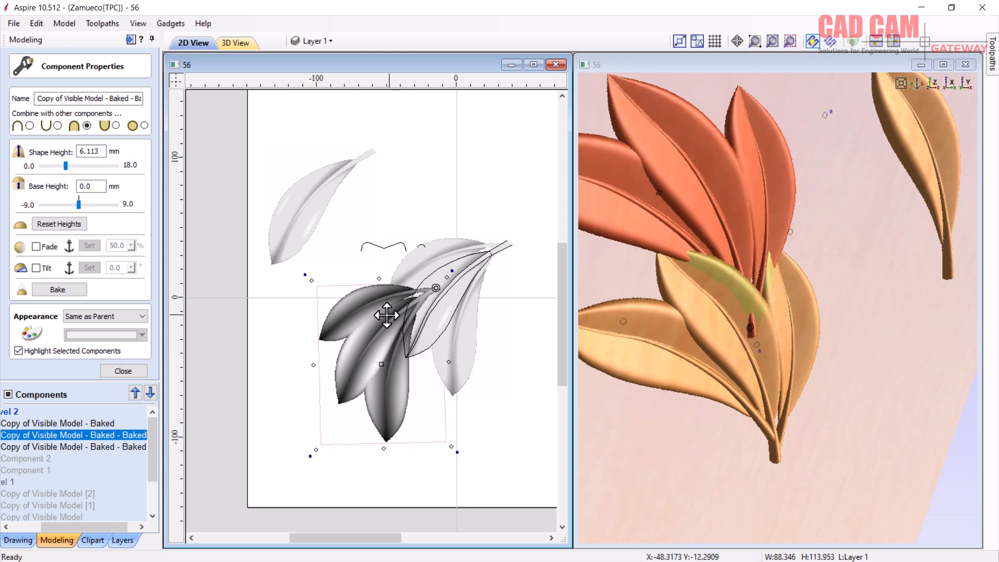
left_click_drag(382, 322, 166, 457)
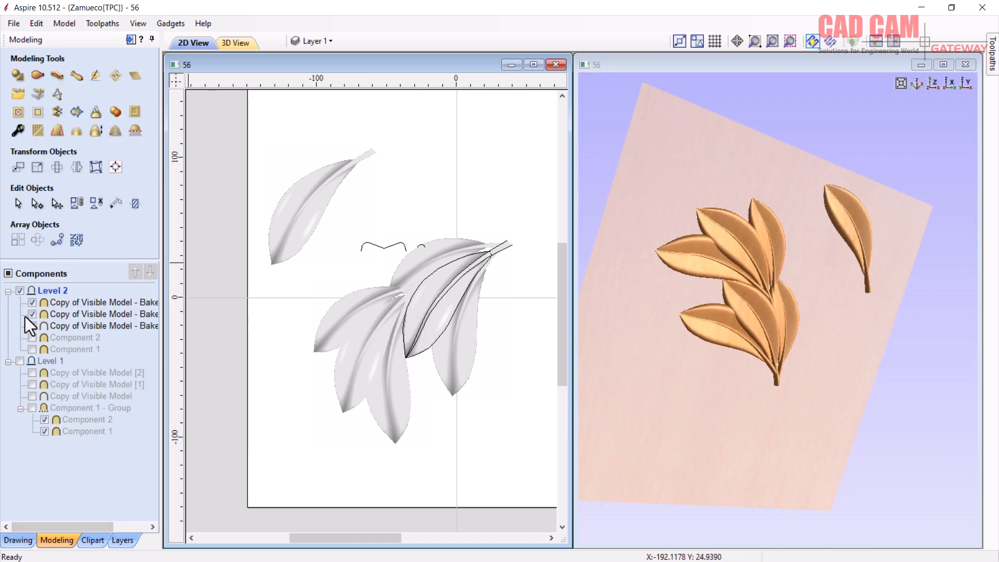
Hide the spare single leaf component on Level 2 and inspect the junction of the two clusters in 3D.
left_click(32, 302)
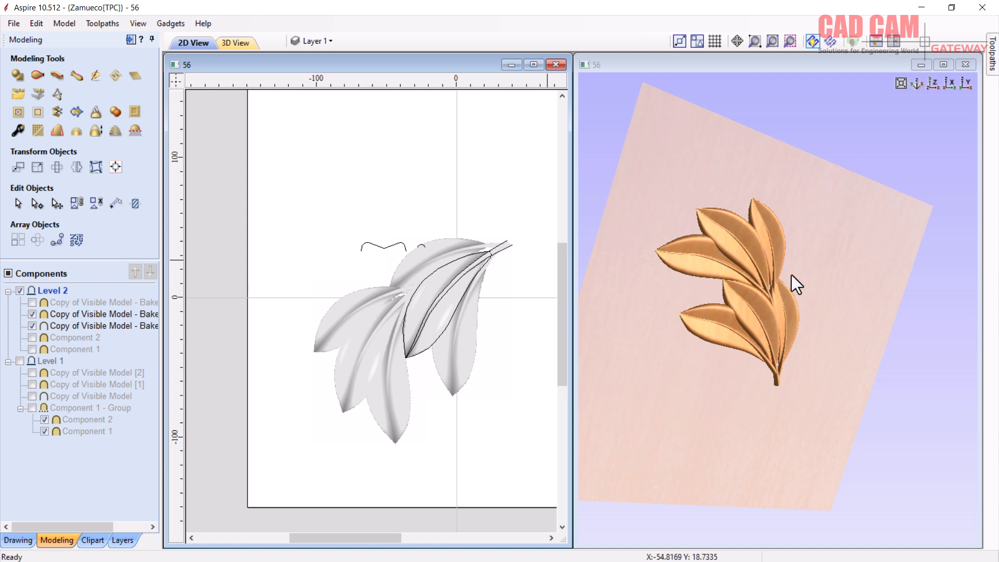
left_click(756, 286)
scroll(753, 286, "up", 5)
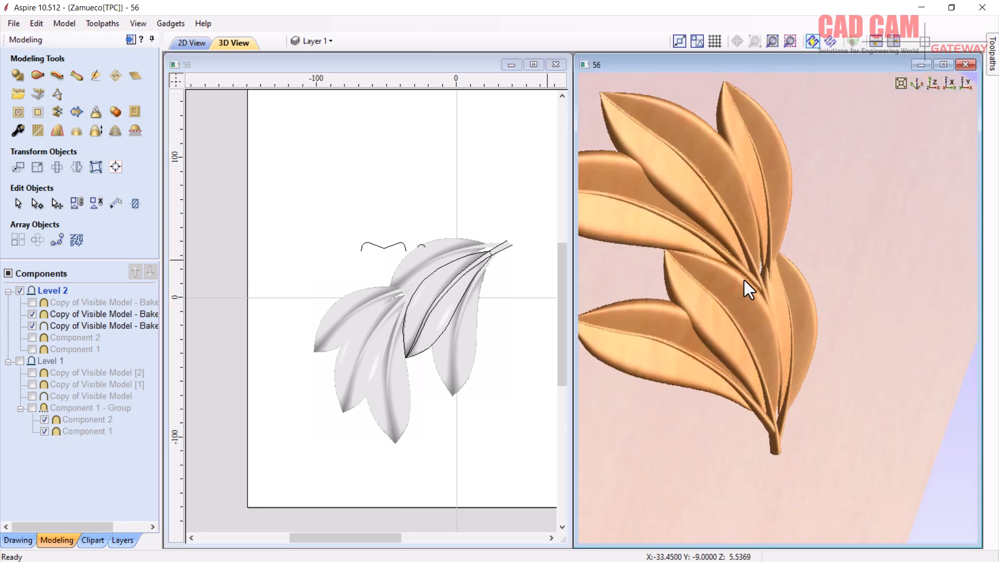
middle_click_drag(791, 283, 804, 286)
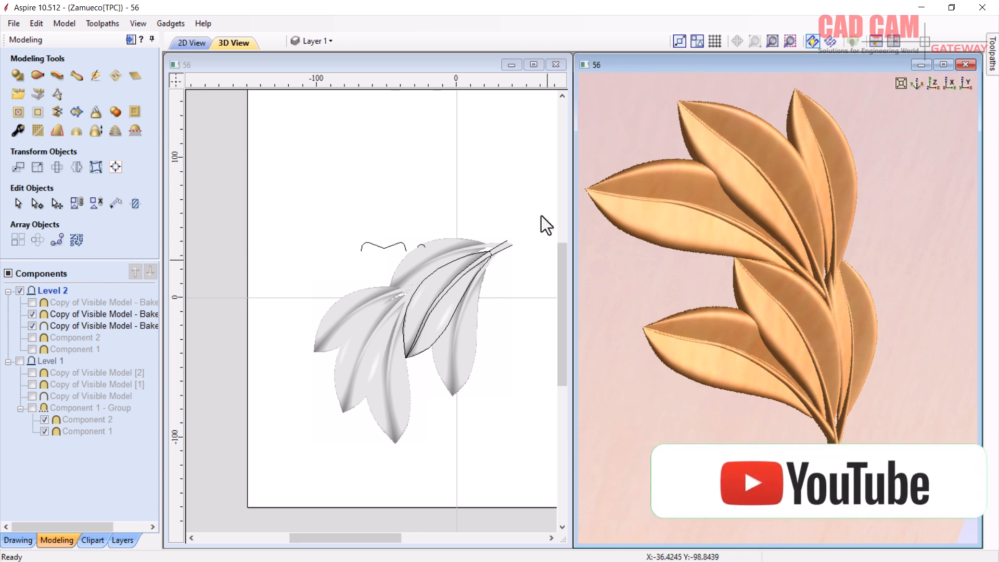
Rotate the duplicate cluster further counter-clockwise about its stem end and move it down to the tip of the original's middle leaf.
left_click(358, 350)
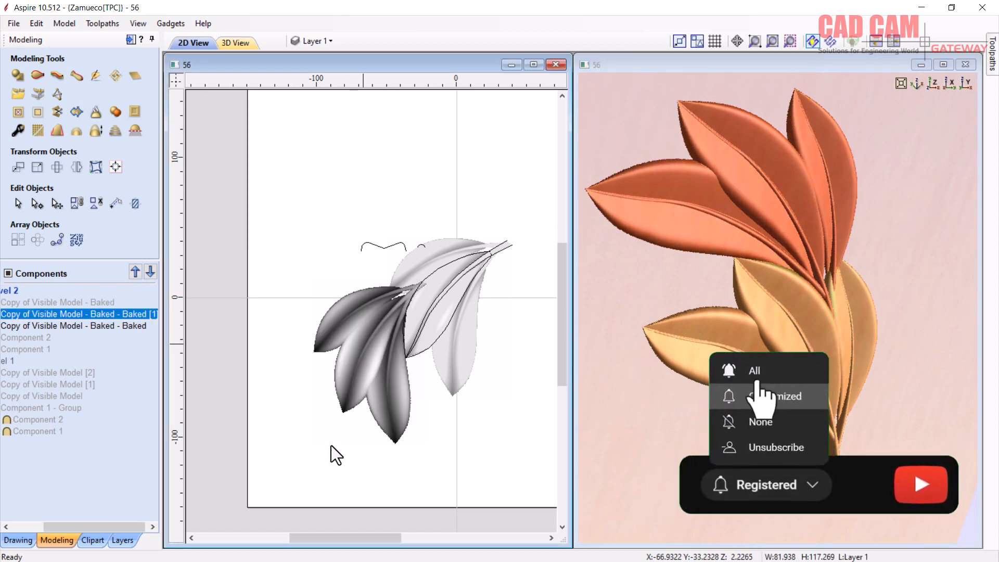
left_click_drag(327, 471, 397, 482)
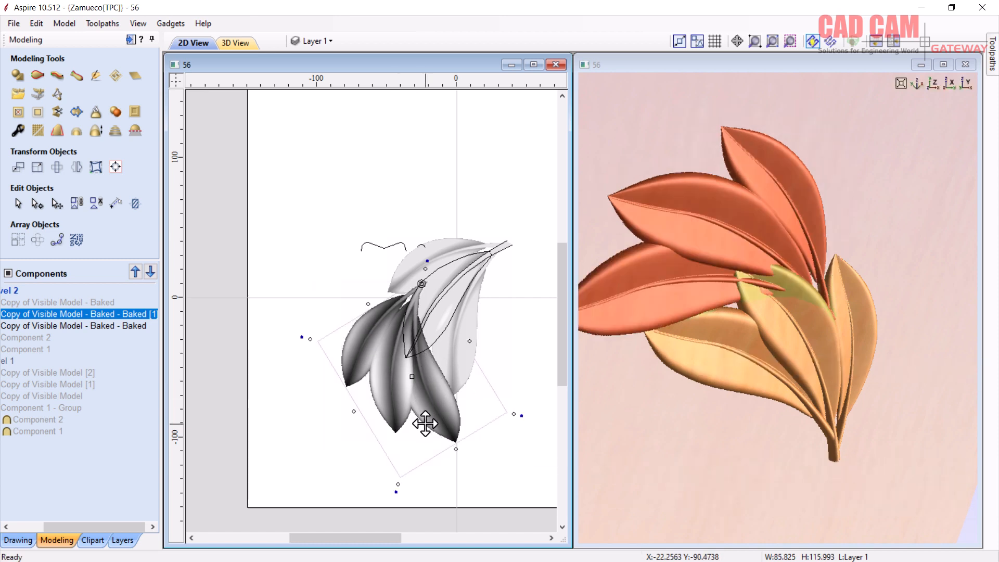
left_click_drag(403, 372, 414, 415)
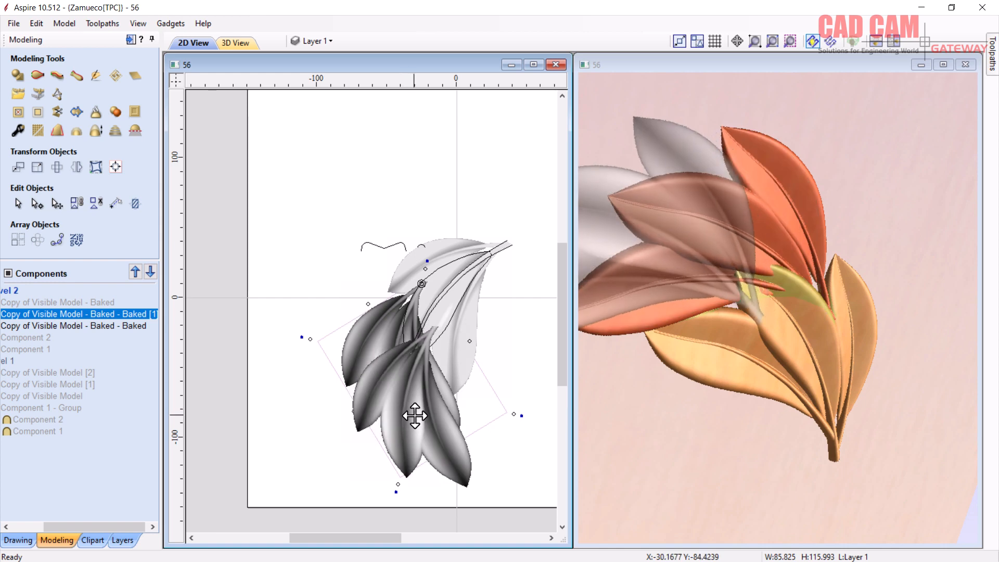
left_click(797, 206)
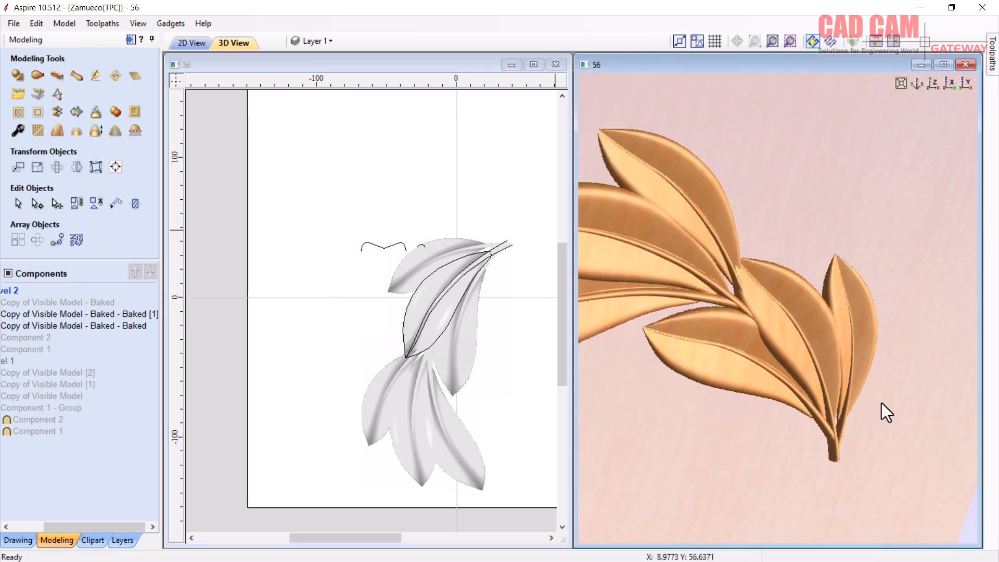
scroll(877, 399, "down", 4)
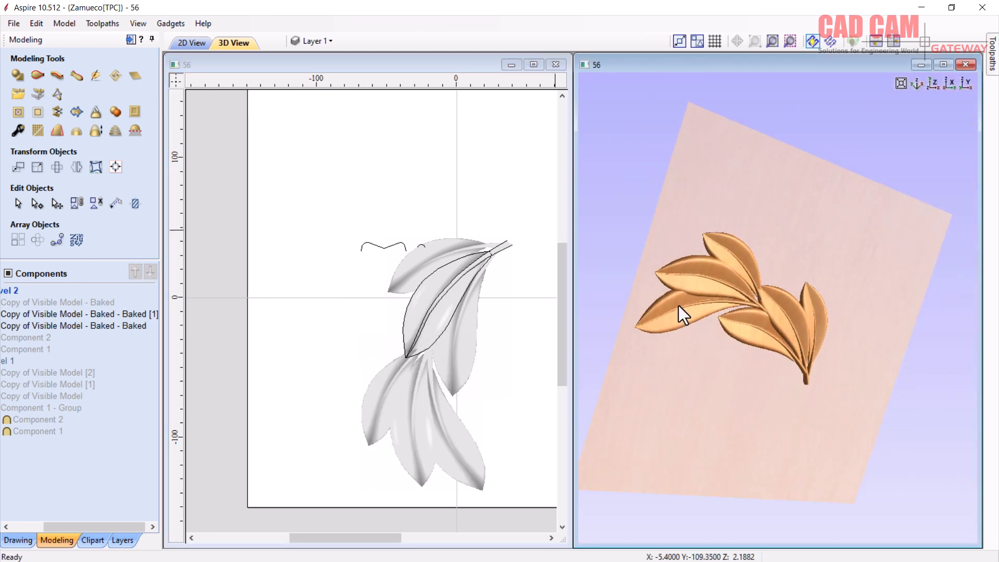
scroll(678, 305, "up", 2)
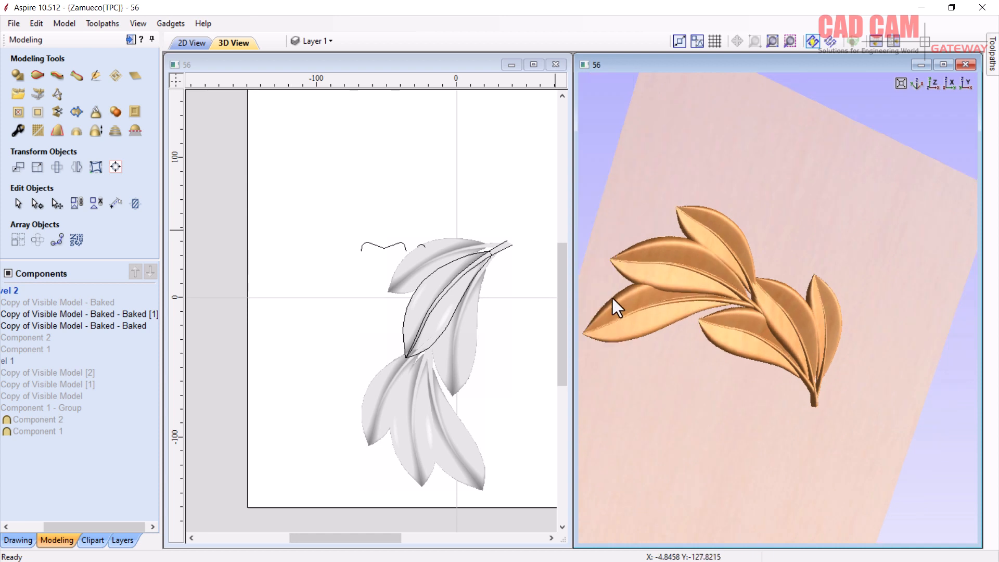